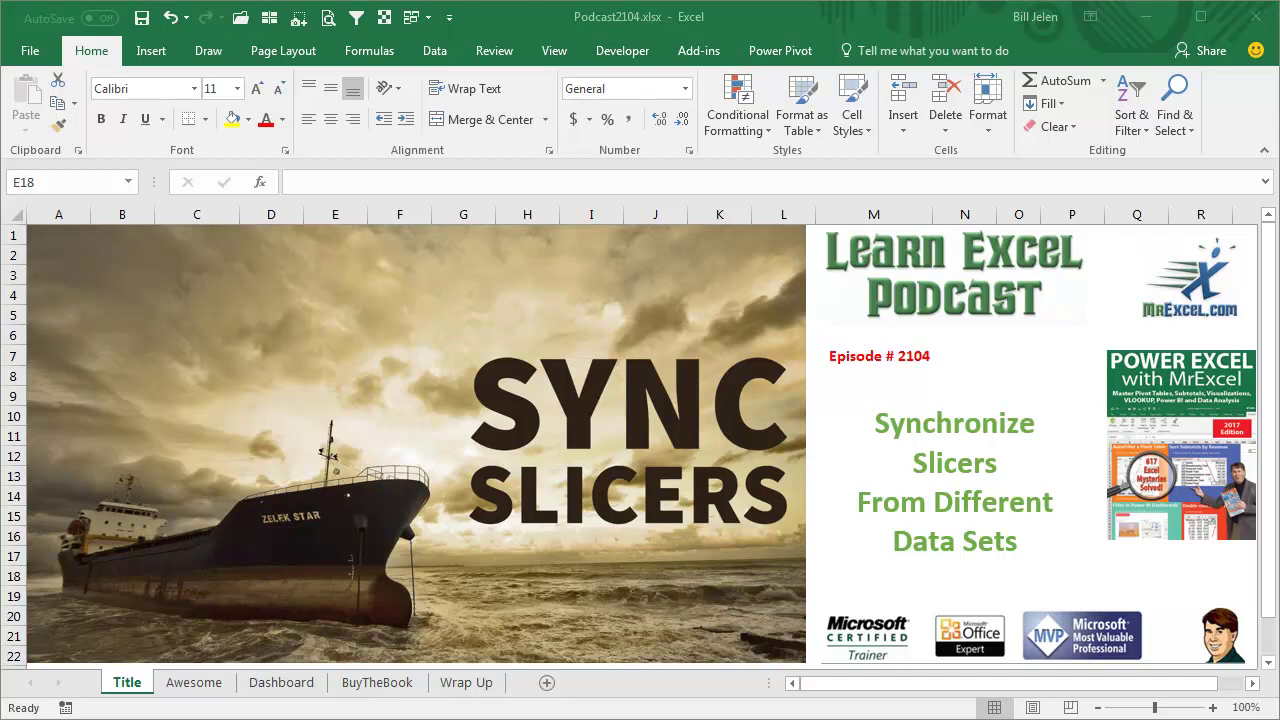
Step: On the Awesome sheet, filter the Top 3 Sales Reps pivot table by Region, trying Central and ending on West
click(198, 688)
click(197, 684)
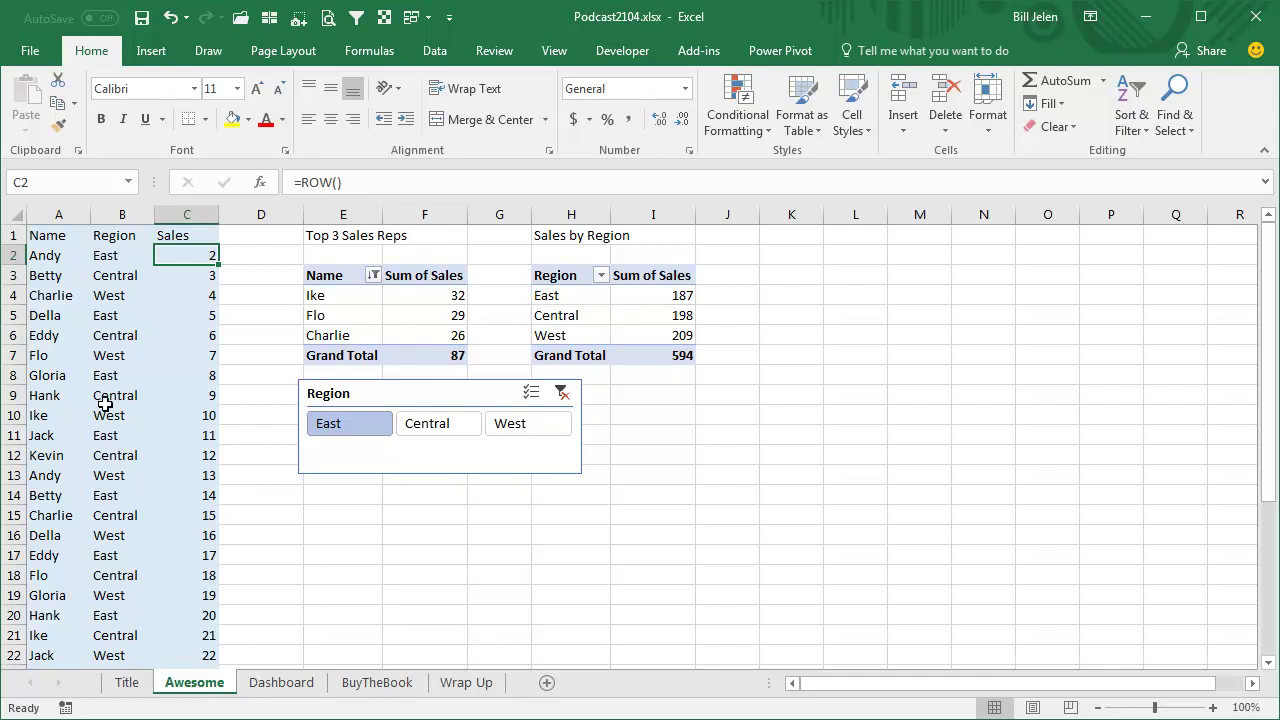
click(445, 430)
click(505, 430)
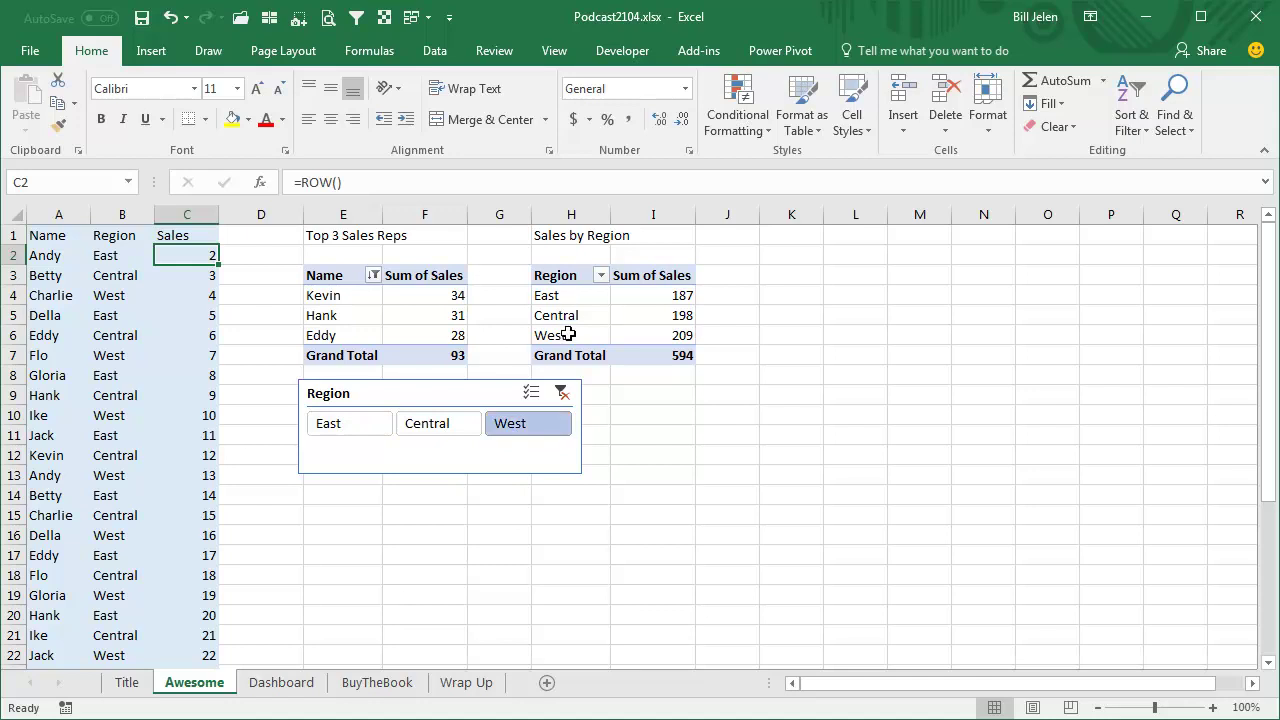
Step: Connect the Region slicer to PivotTable2 as well through its report connections
click(453, 399)
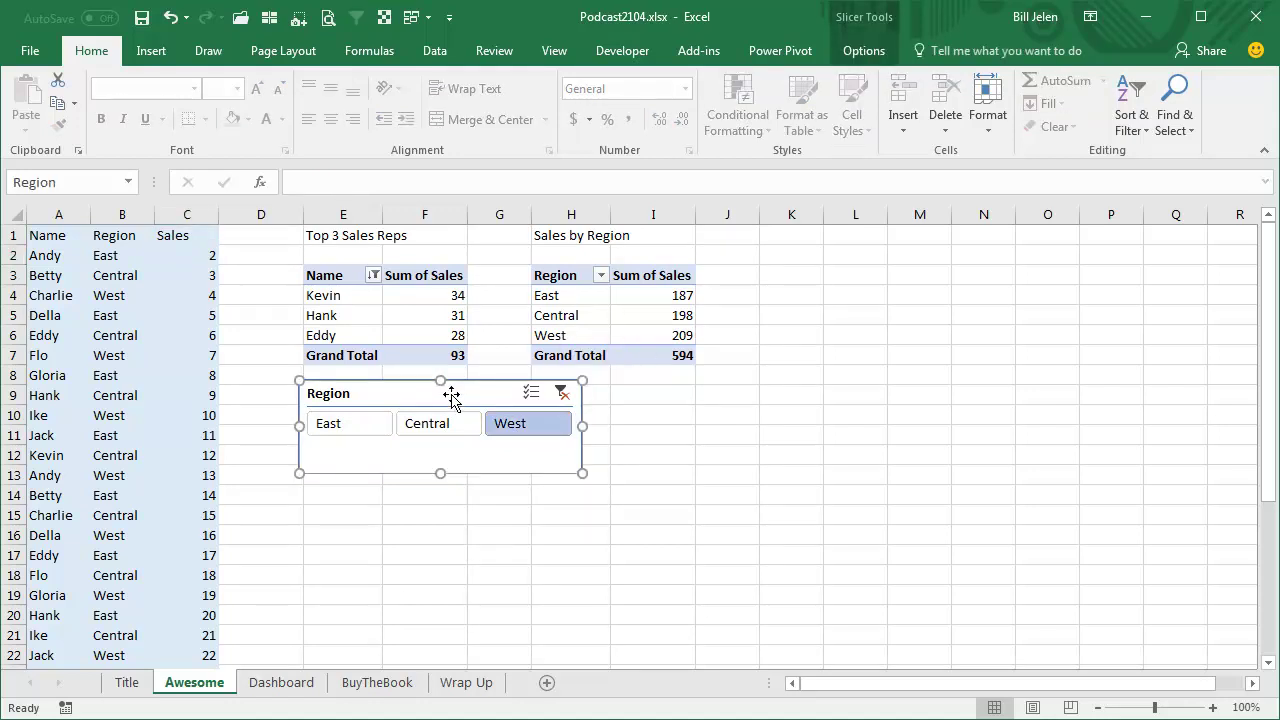
click(864, 50)
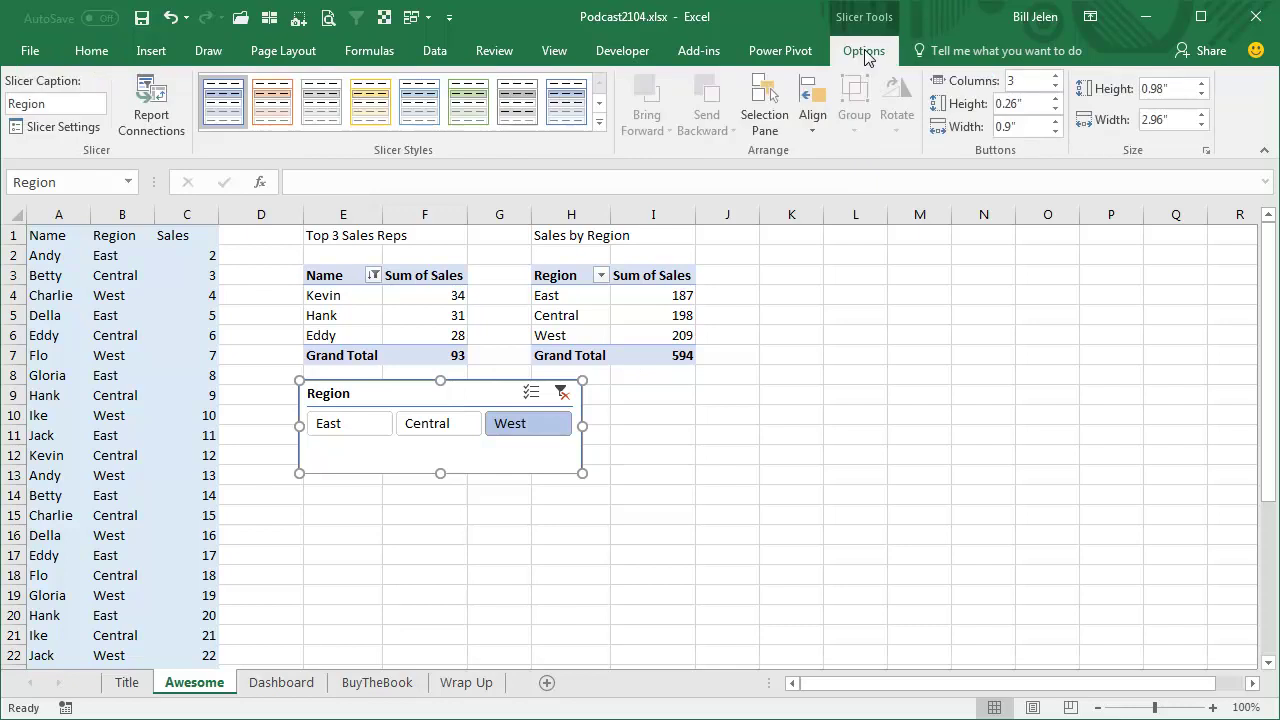
click(153, 116)
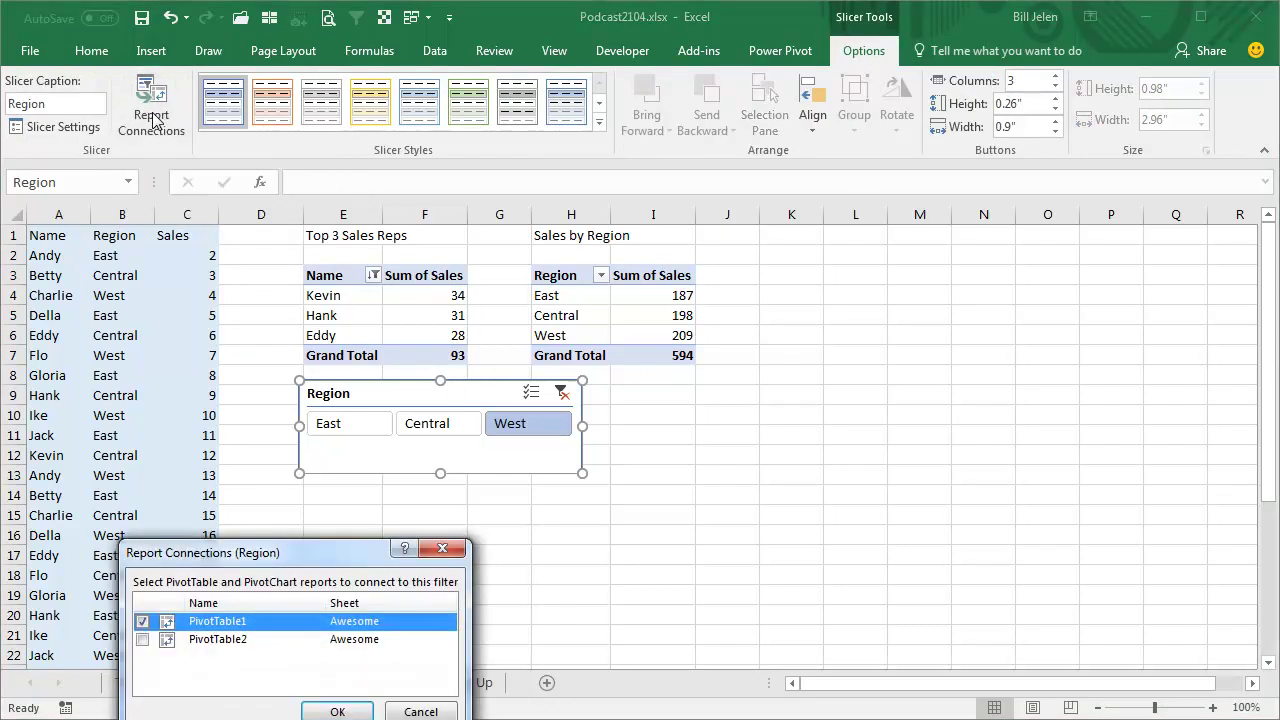
click(142, 640)
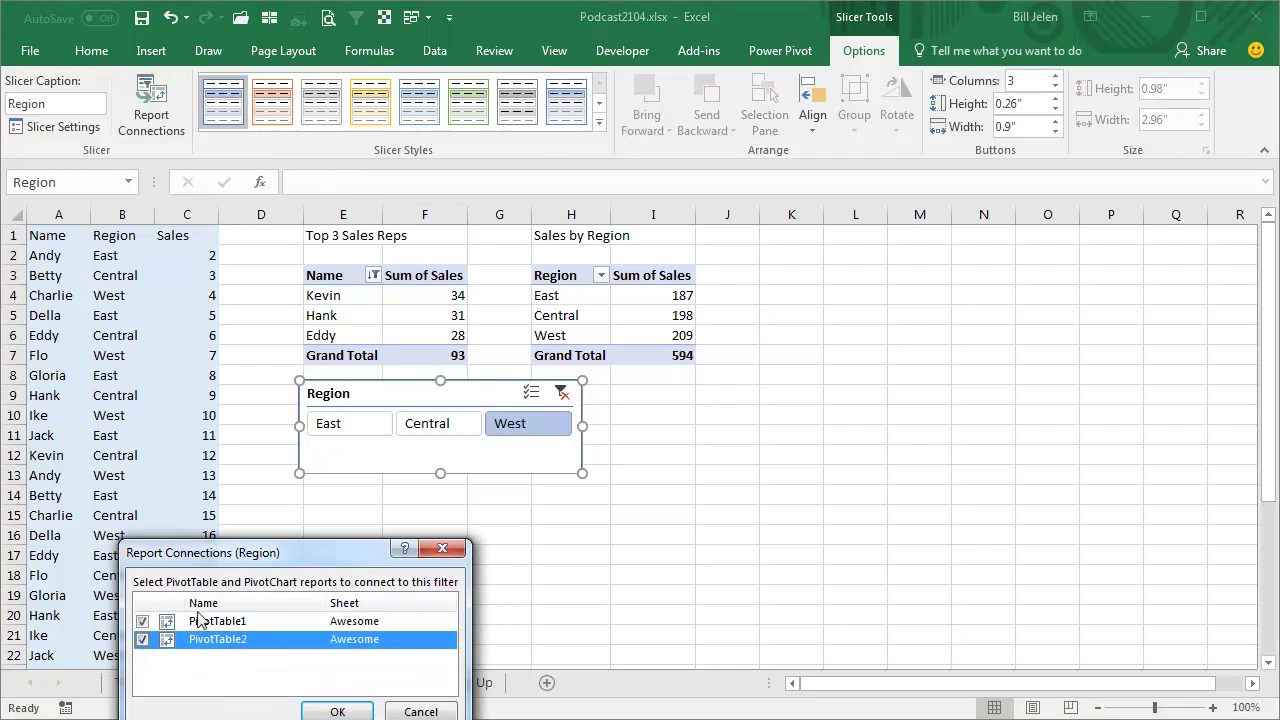
click(337, 711)
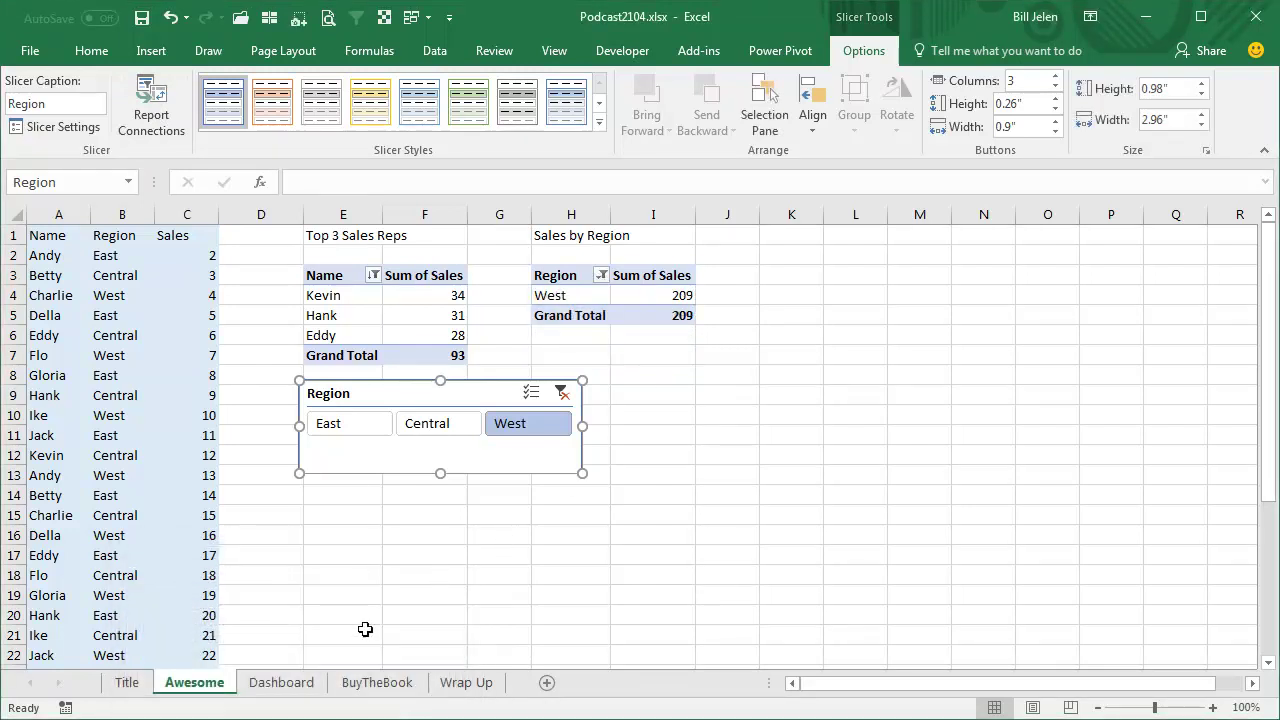
Step: On the Dashboard sheet, create a pivot table at G2 from the blue data, summing Sales by Name
click(282, 683)
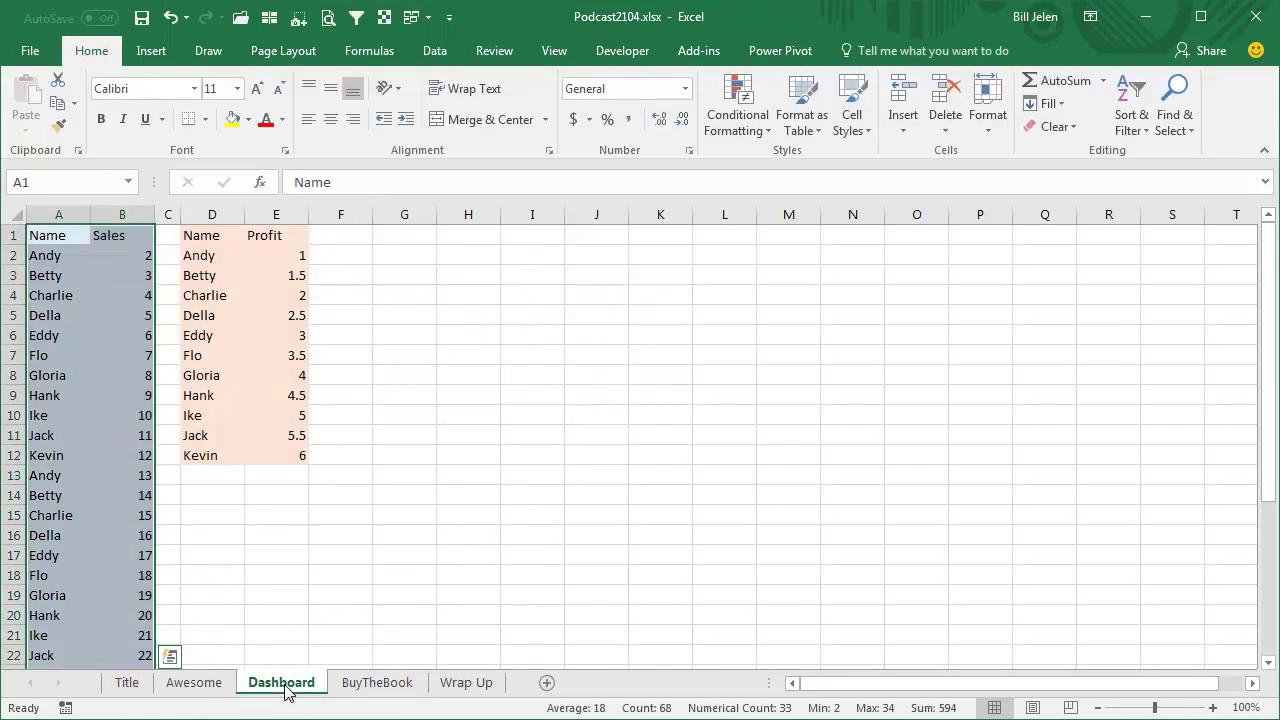
click(55, 256)
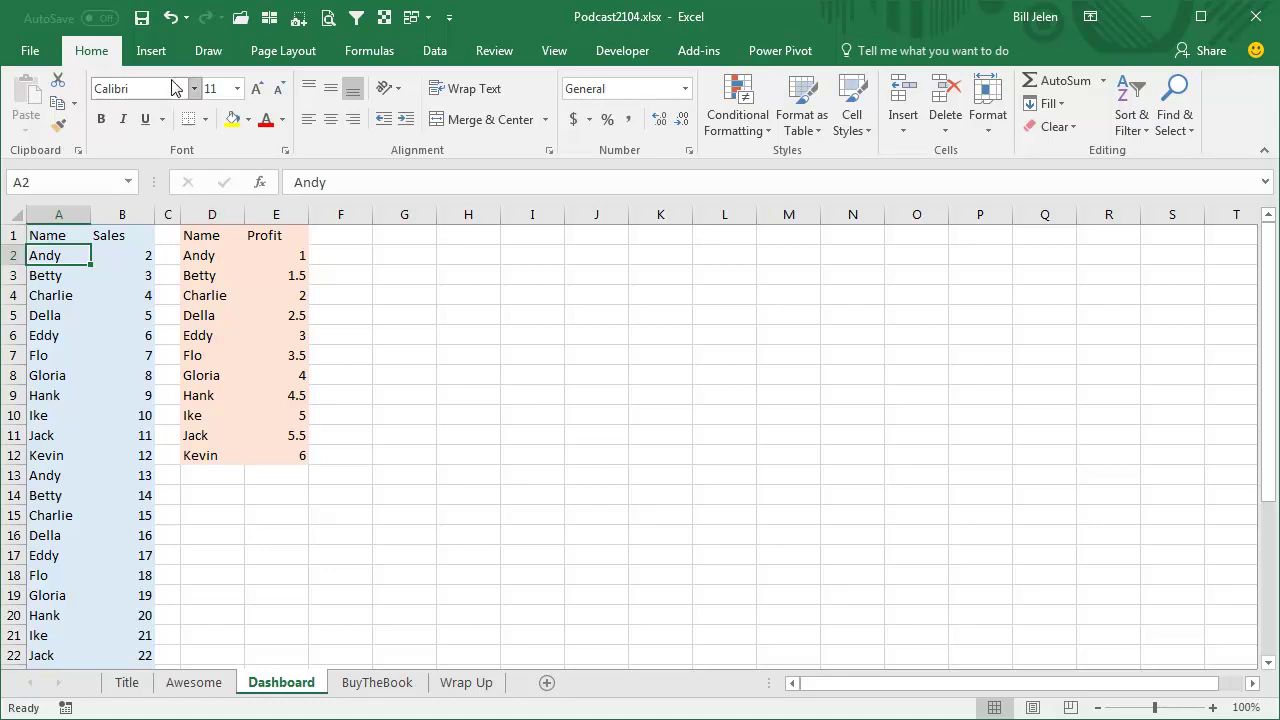
click(151, 50)
click(35, 100)
drag(245, 422, 245, 315)
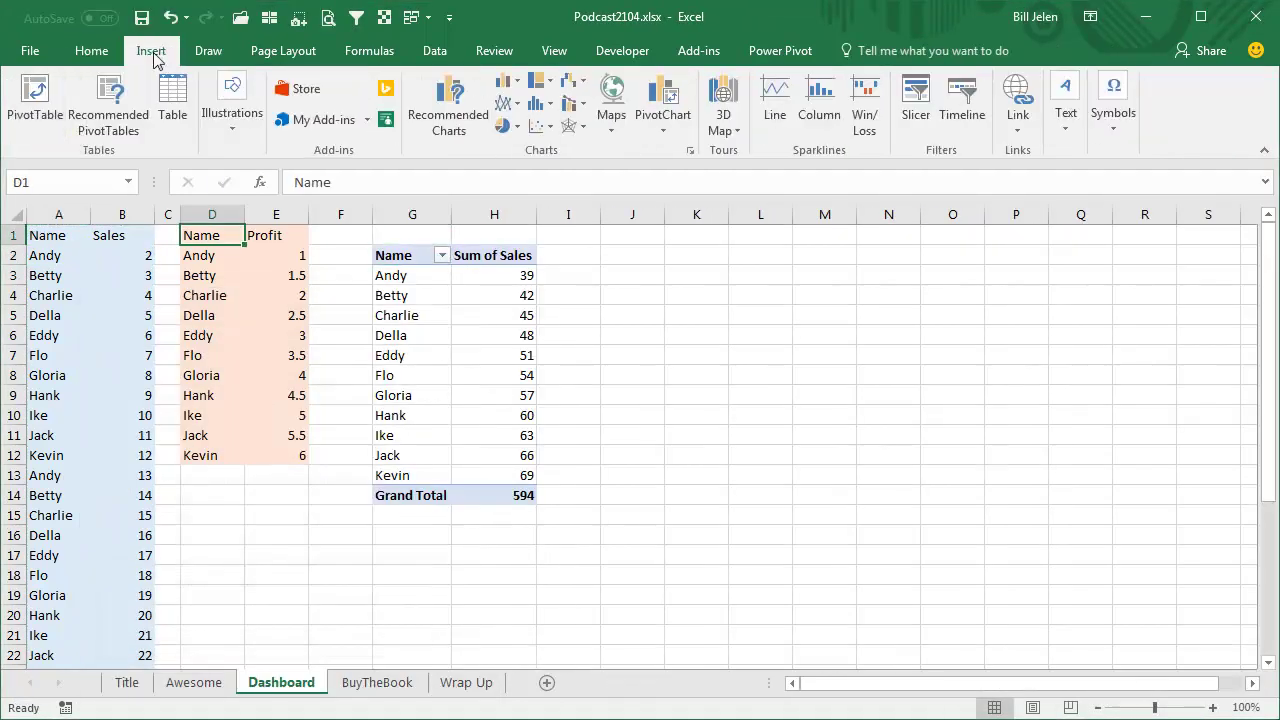
Step: Create a second pivot table at J2 from the orange data, summing Profit by Name
click(35, 100)
click(117, 520)
click(640, 255)
click(352, 614)
click(1040, 336)
click(1040, 355)
Step: Insert a Name slicer for the sales pivot table
click(415, 263)
click(497, 80)
click(197, 466)
click(429, 514)
Step: Set the sales slicer to two columns, shorten it and move it beside the profit pivot table
click(1055, 76)
drag(523, 583, 523, 520)
drag(491, 340, 859, 269)
Step: Insert a Name slicer for the profit pivot table
click(650, 276)
click(497, 80)
click(197, 470)
click(340, 685)
Step: Set the profit slicer to three columns, shorten it and place it below the sales slicer
click(1055, 76)
click(1055, 76)
drag(614, 586, 625, 485)
drag(500, 333, 865, 485)
Step: Apply an orange style to the profit pivot table, then move the sales slicer over columns D:E and the profit slicer up beside its pivot table
click(610, 252)
click(708, 103)
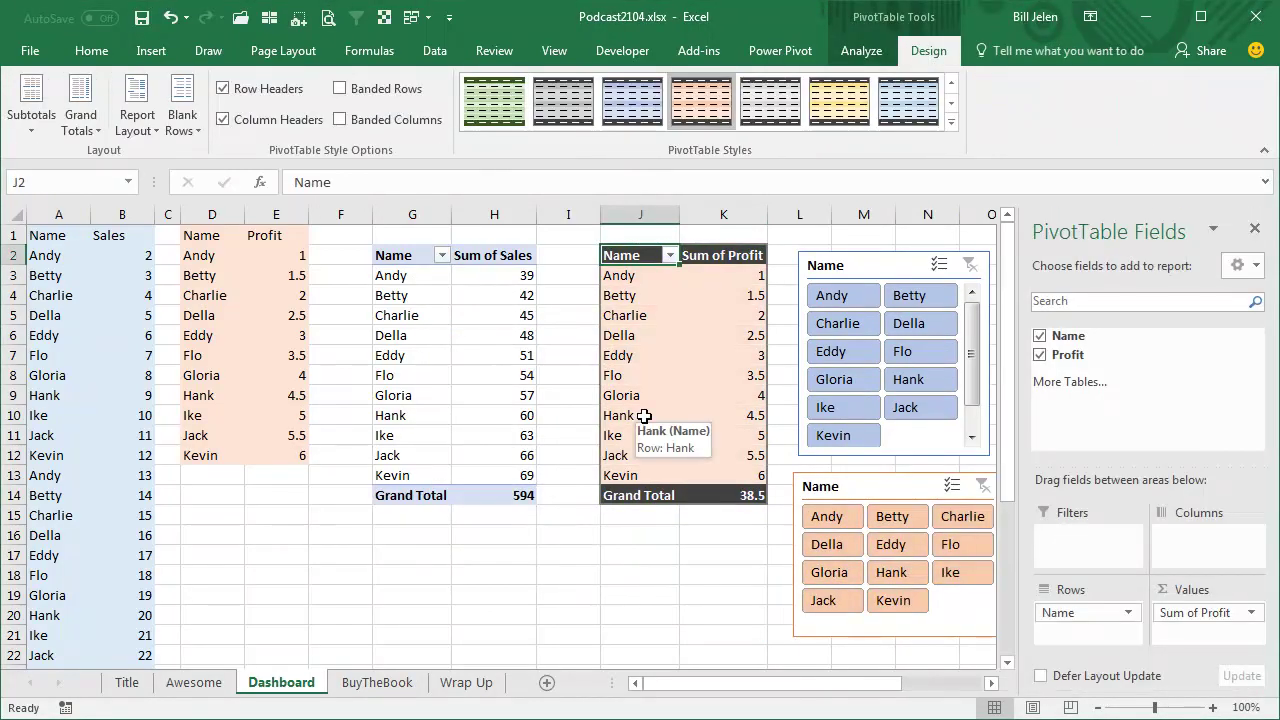
drag(859, 268, 226, 335)
drag(815, 487, 809, 281)
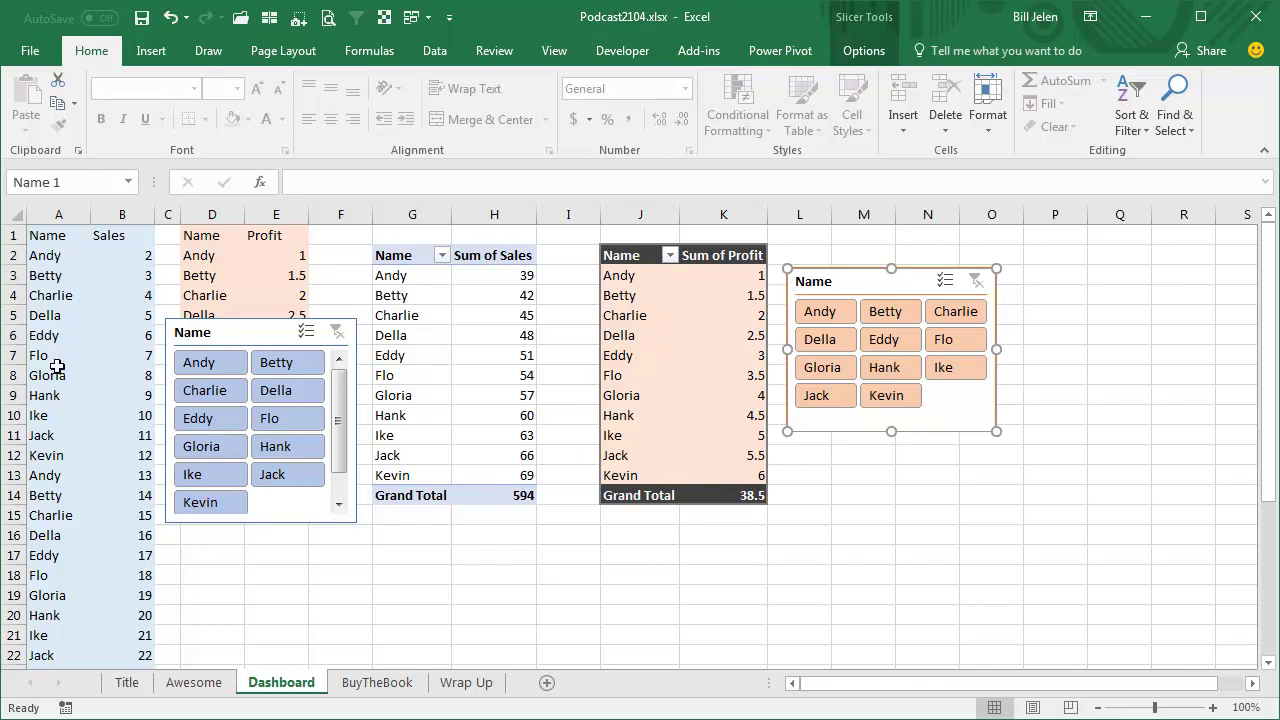
Step: Try several names in each slicer, leaving sales filtered to the fifth name and profit to the seventh
click(196, 368)
click(197, 390)
click(196, 418)
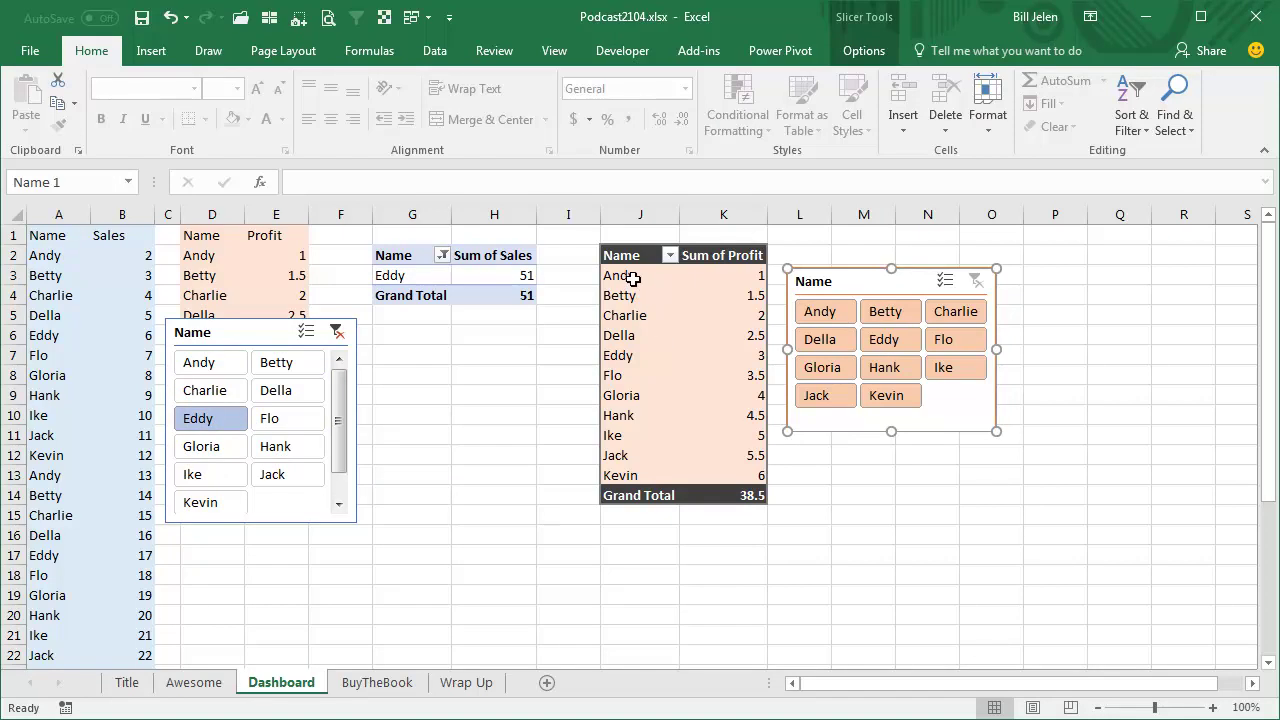
click(888, 316)
click(884, 344)
click(840, 369)
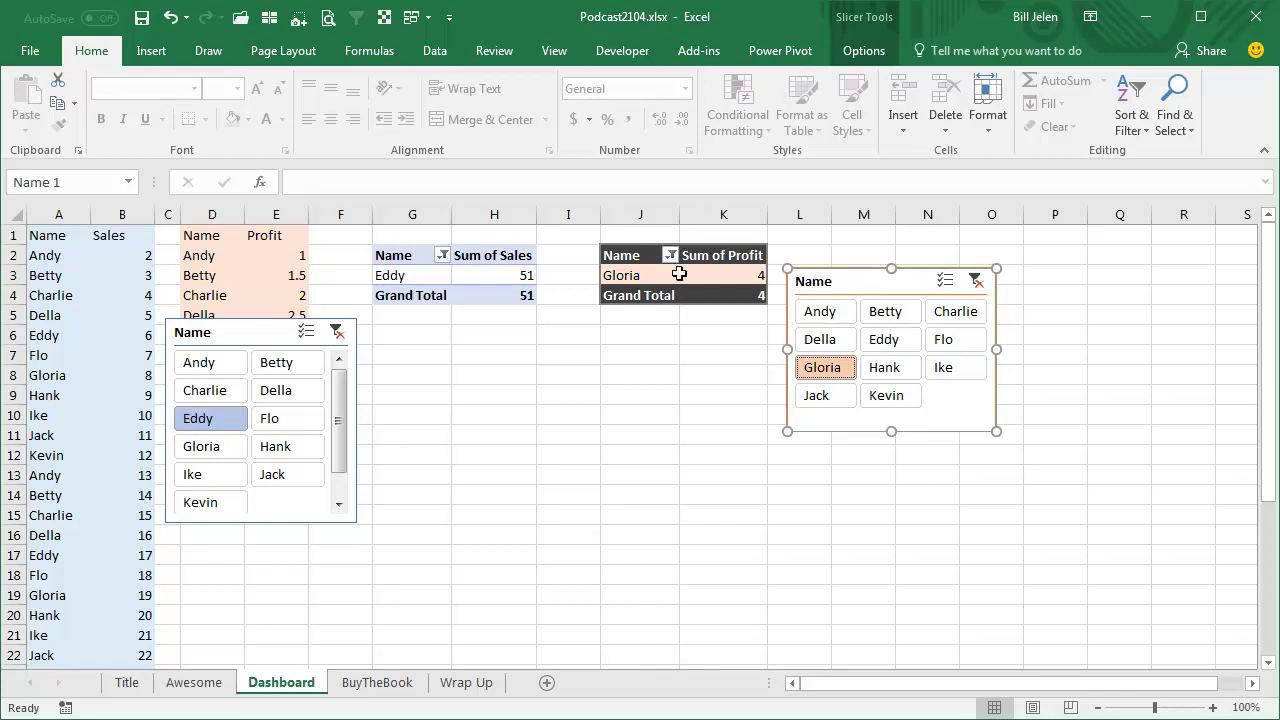
Step: Save the workbook Podcast2104 as an Excel Macro-Enabled Workbook (*.xlsm) in the same folder
mouse_move(467, 275)
click(33, 50)
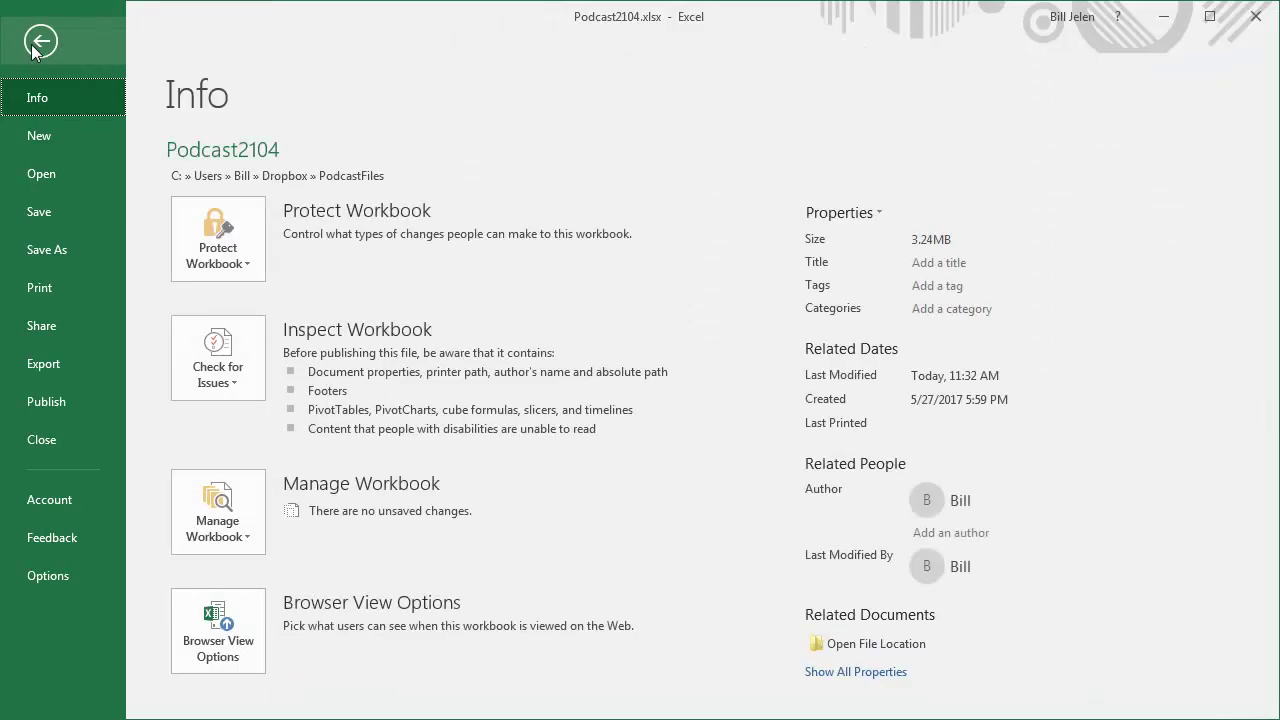
click(51, 250)
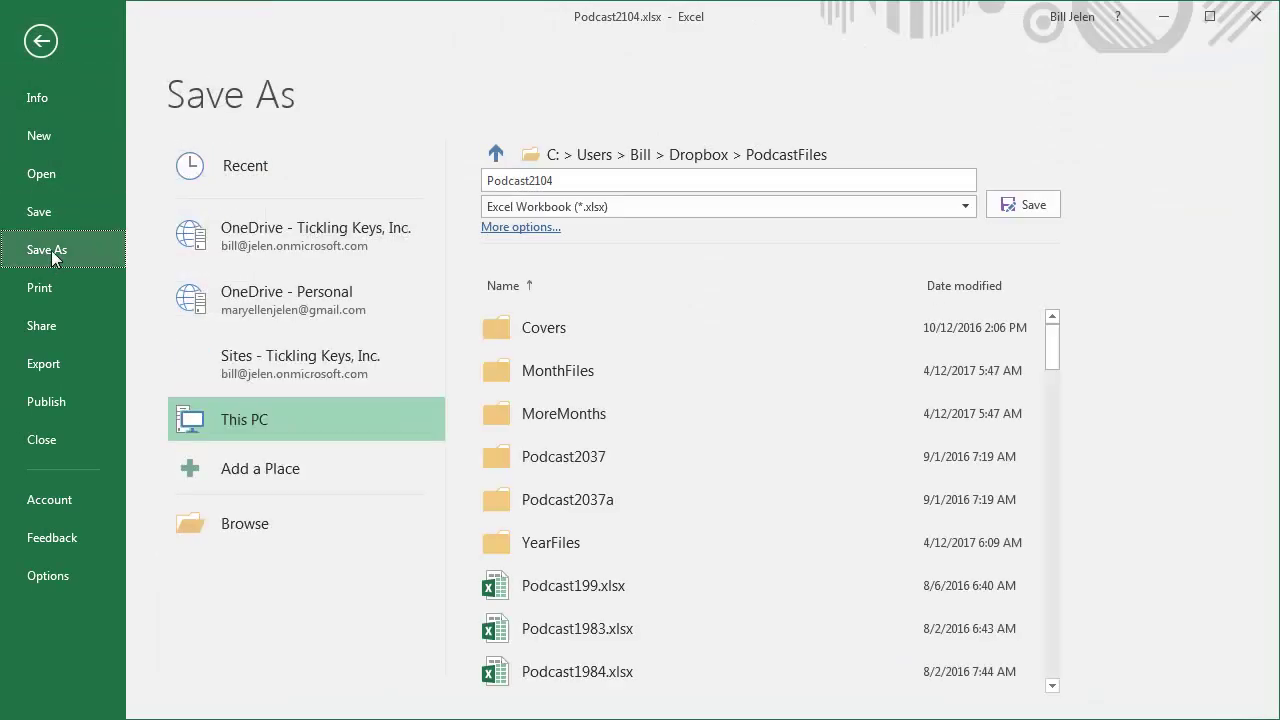
click(576, 207)
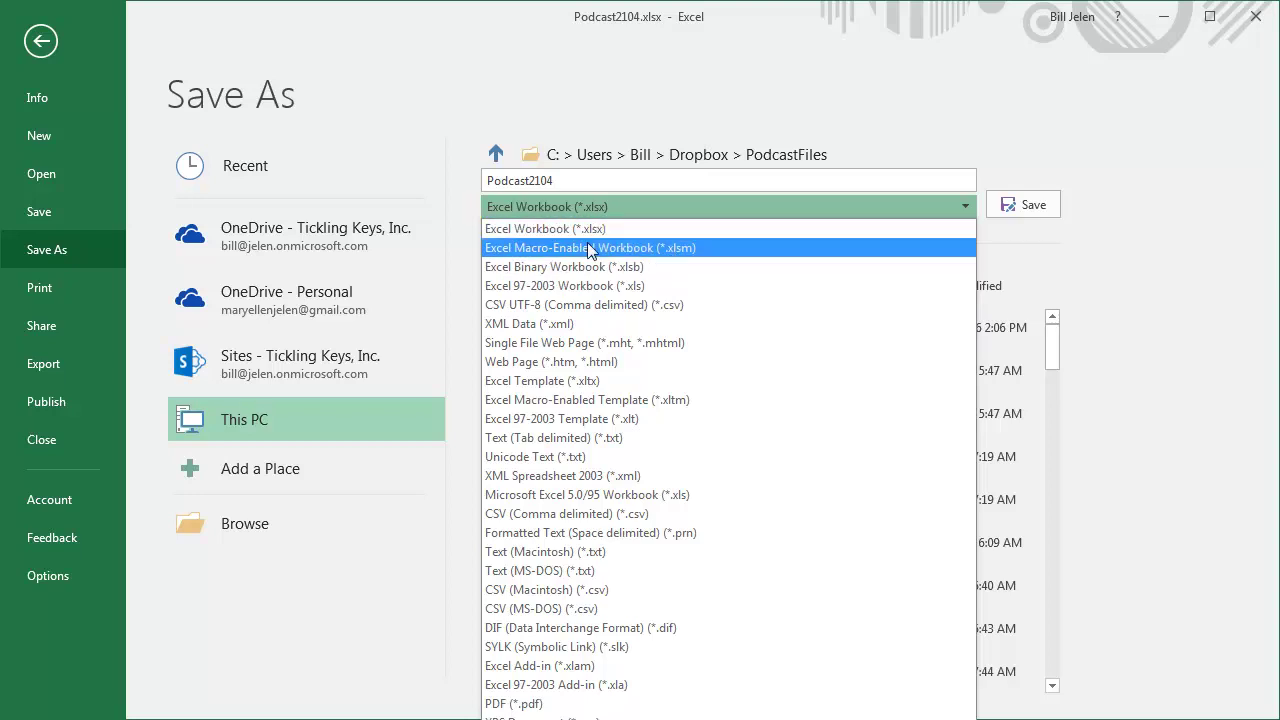
click(590, 248)
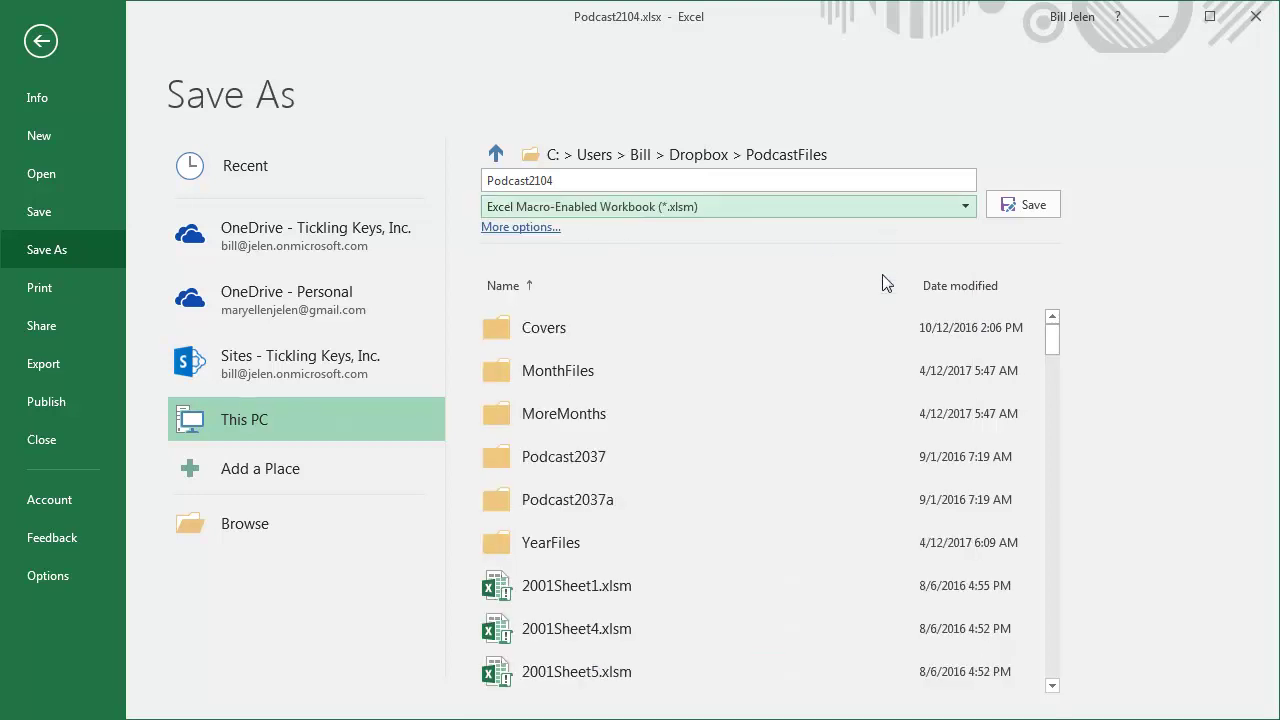
click(1013, 203)
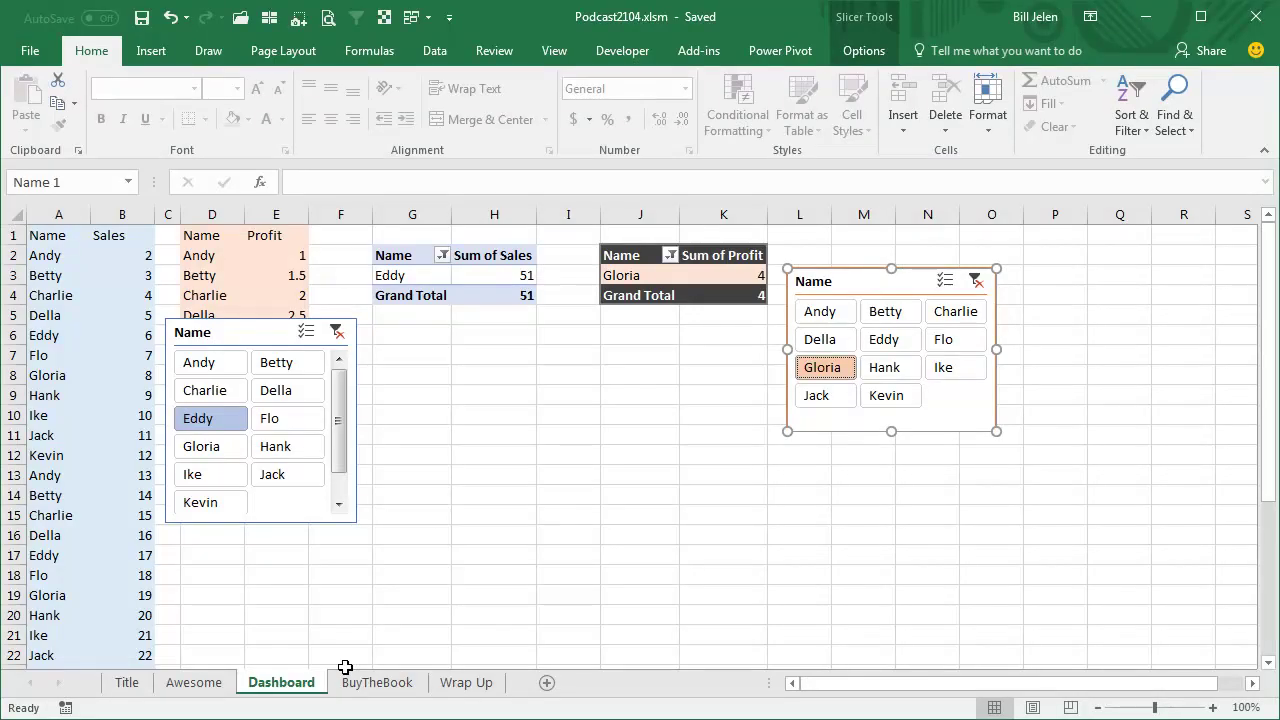
Step: Open the macro security settings and accept them with "Disable all macros with notification" selected
key(alt+t)
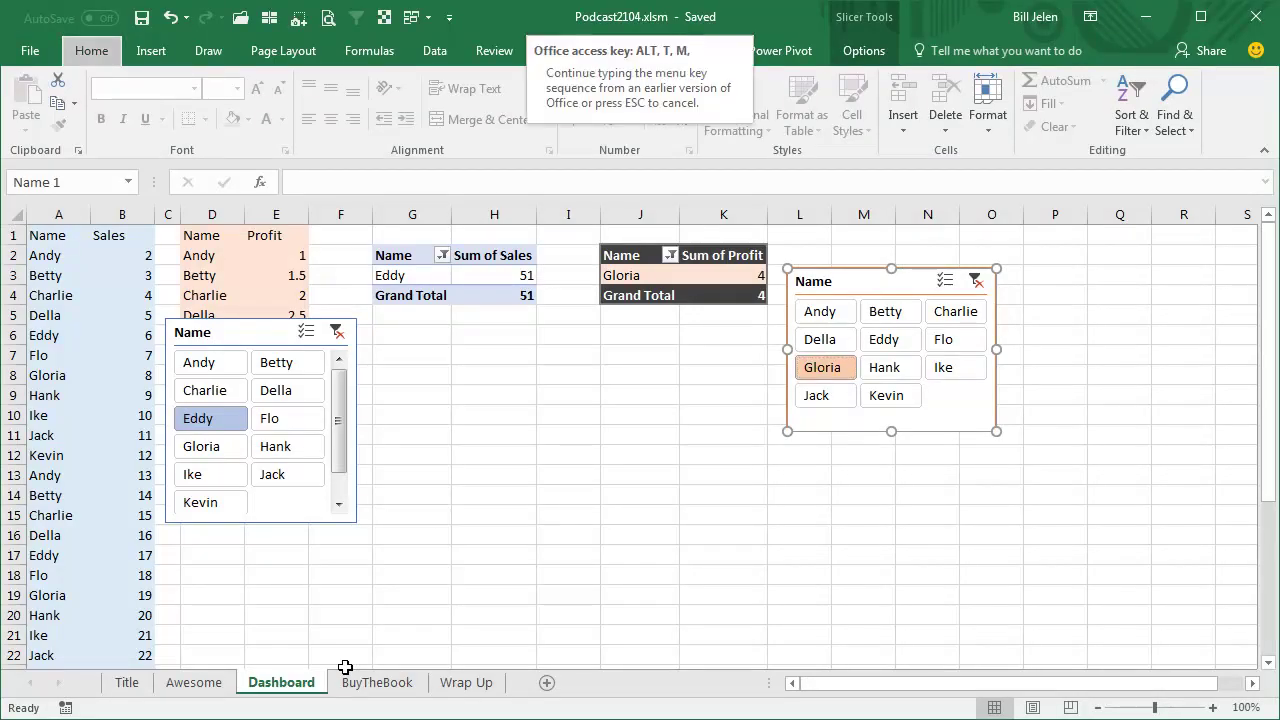
key(s)
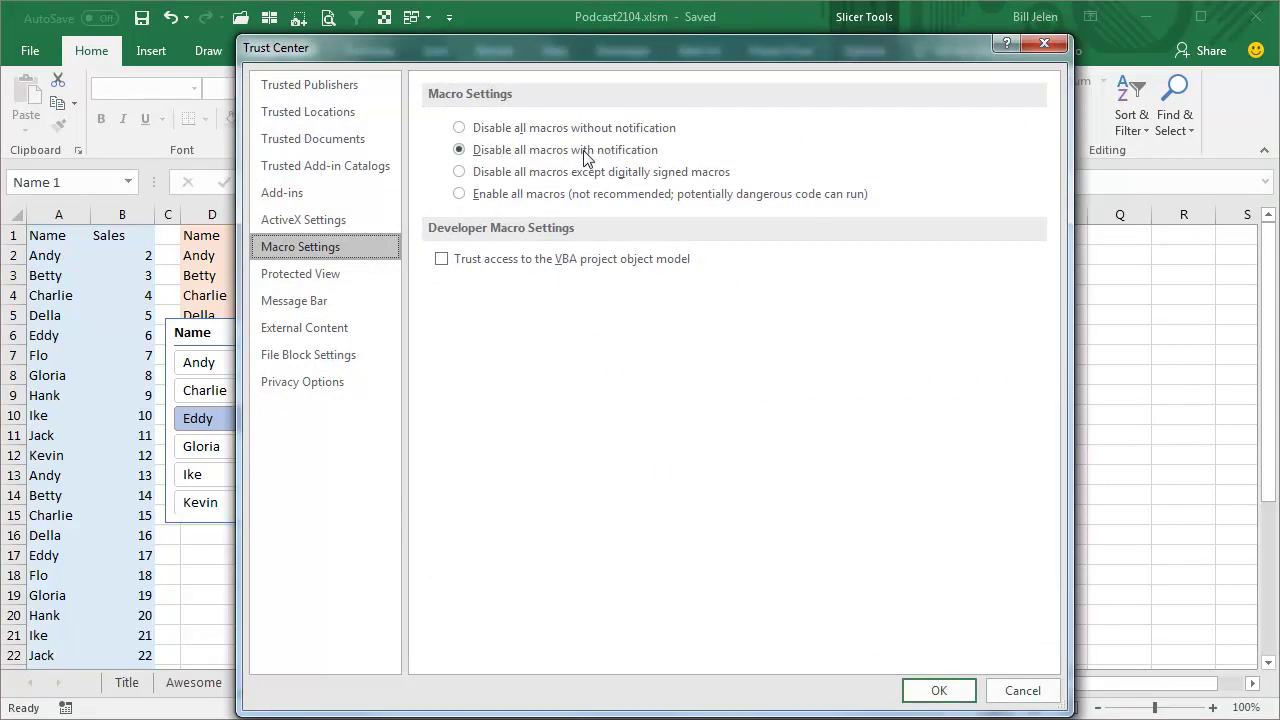
click(940, 690)
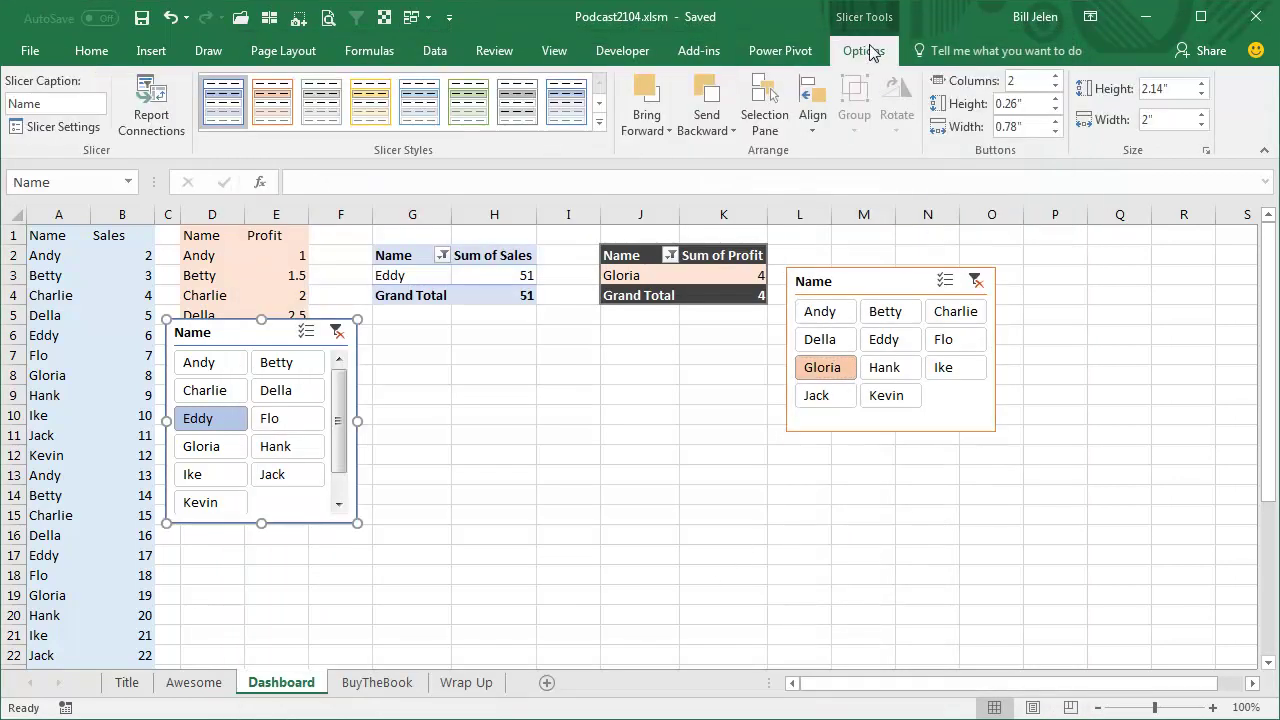
Step: Check the name to use in formulas in the slicer settings of both Name slicers
click(64, 128)
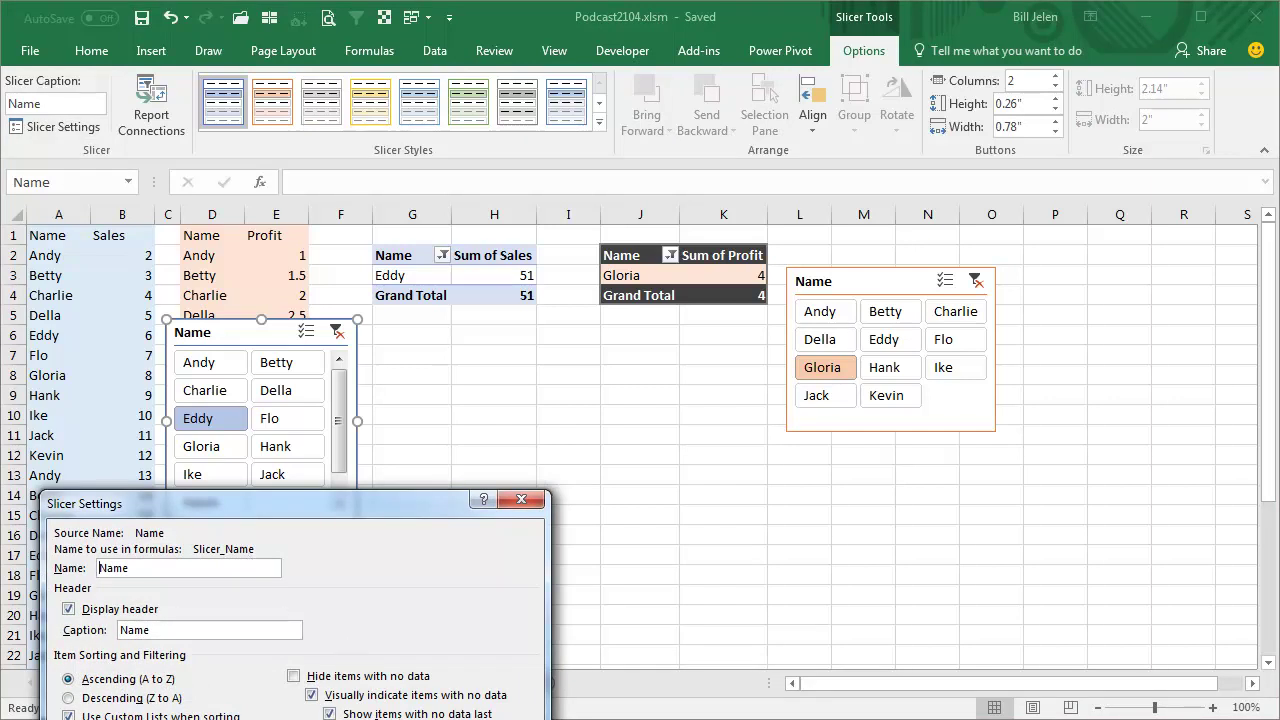
click(846, 281)
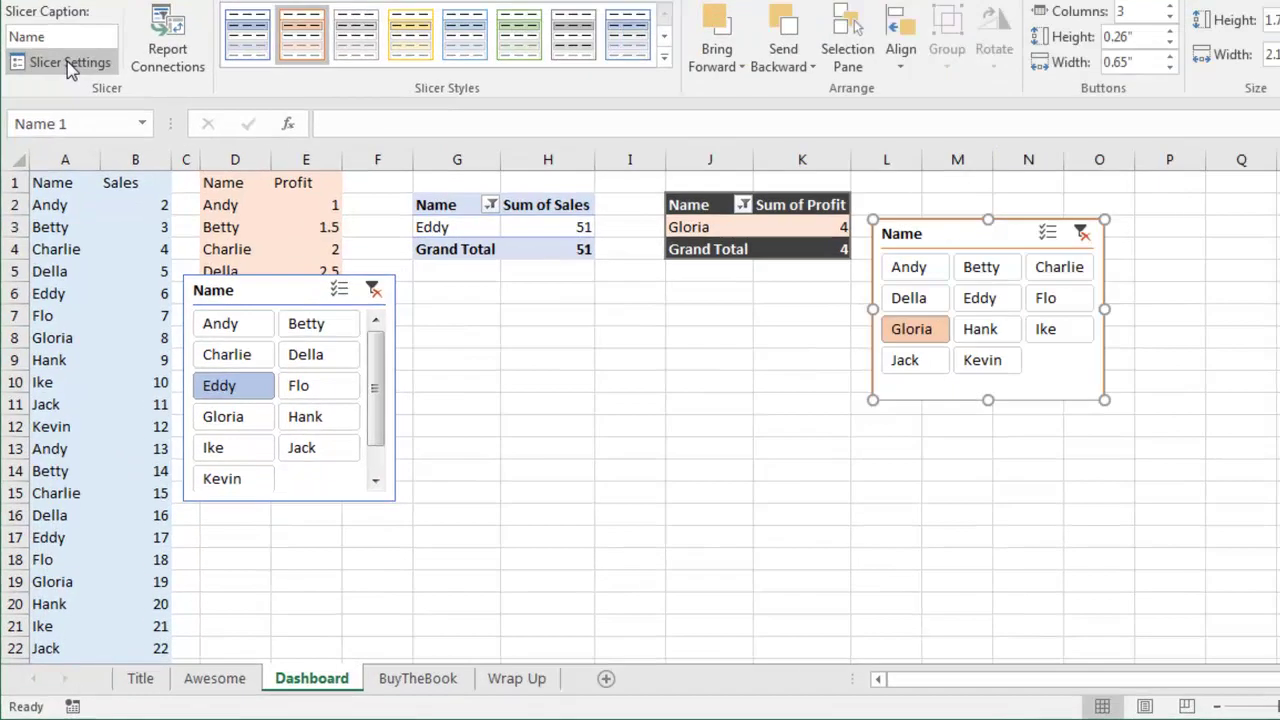
click(55, 126)
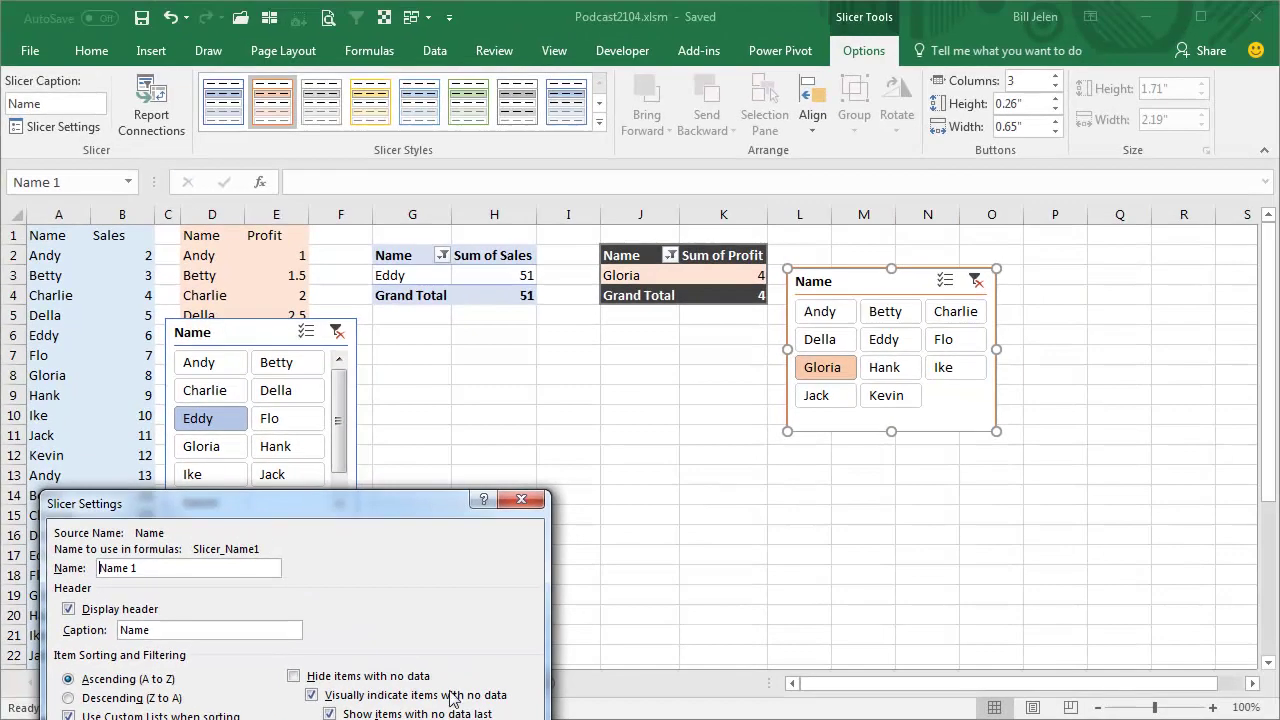
key(Return)
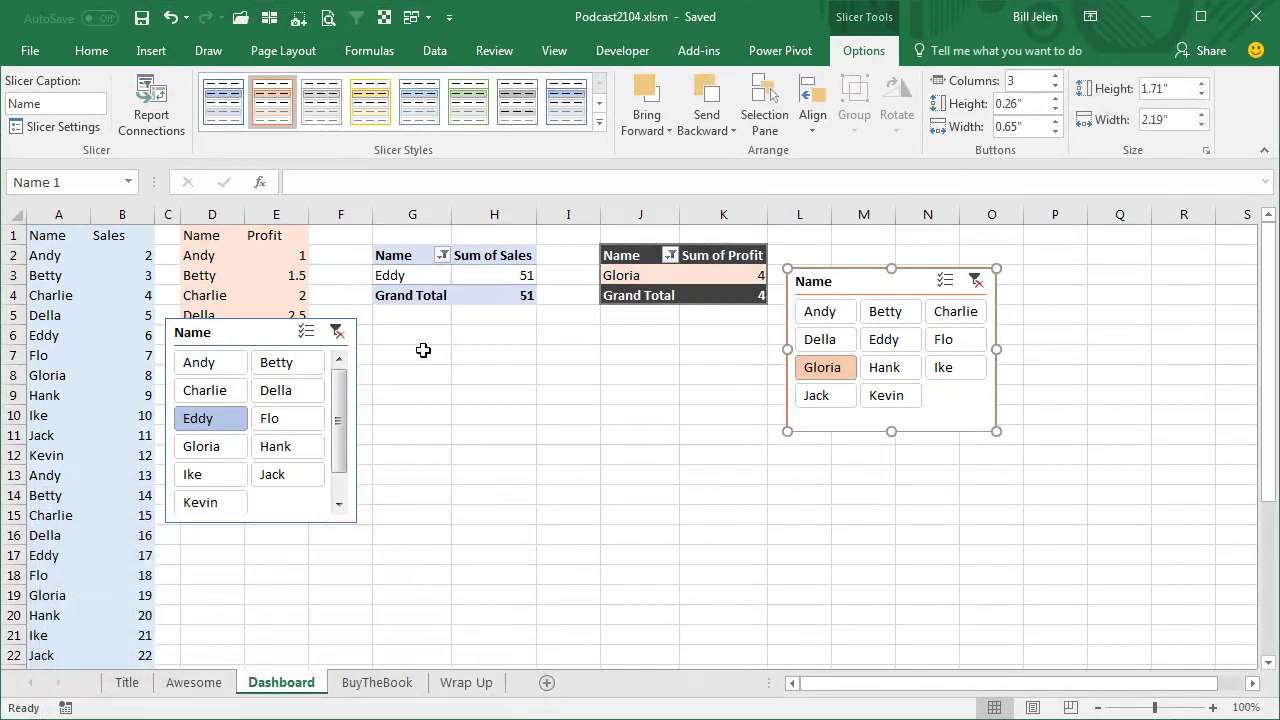
click(423, 350)
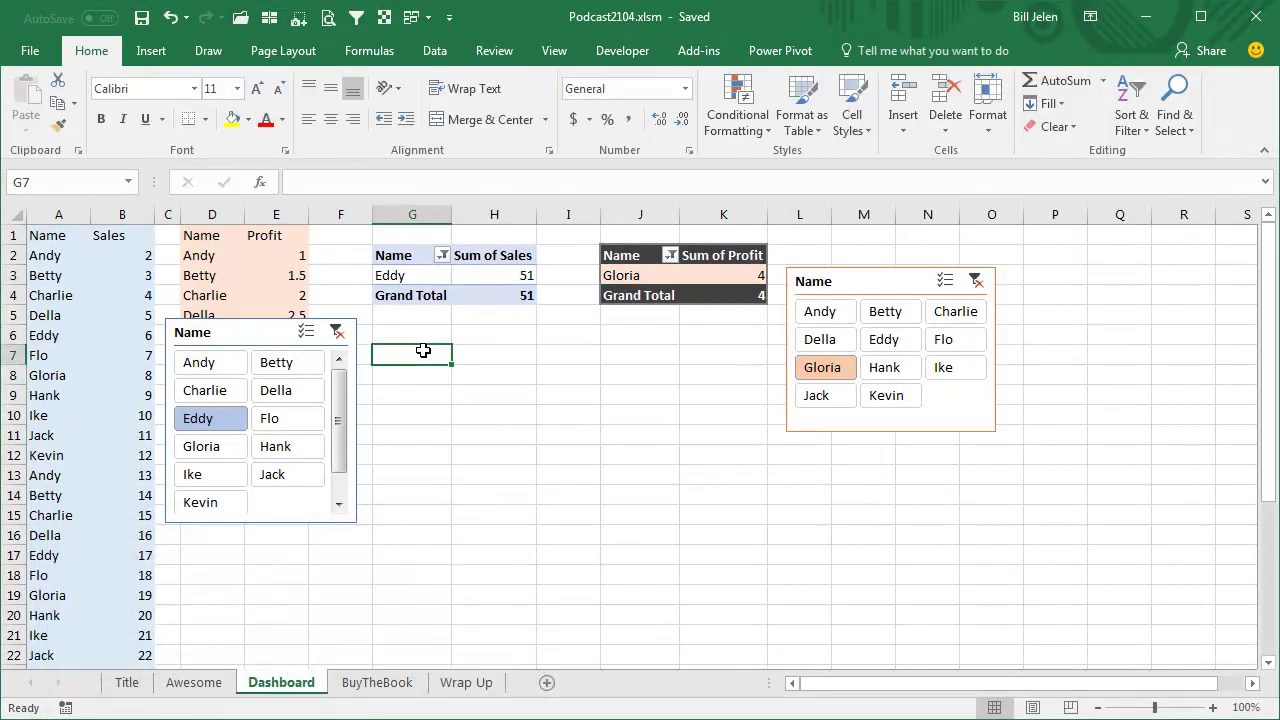
Step: Switch to the VBA editor, display the Project Explorer and expand the Excel objects of Podcast2104.xlsm
key(alt+F11)
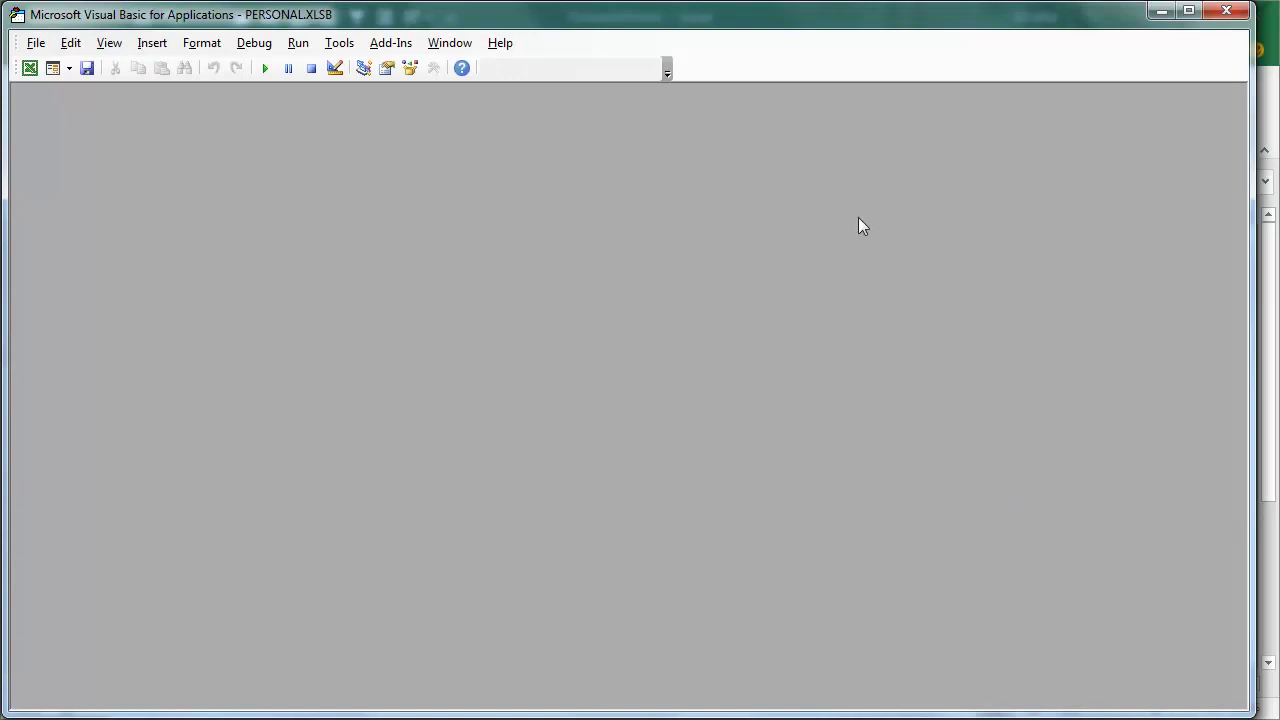
click(107, 44)
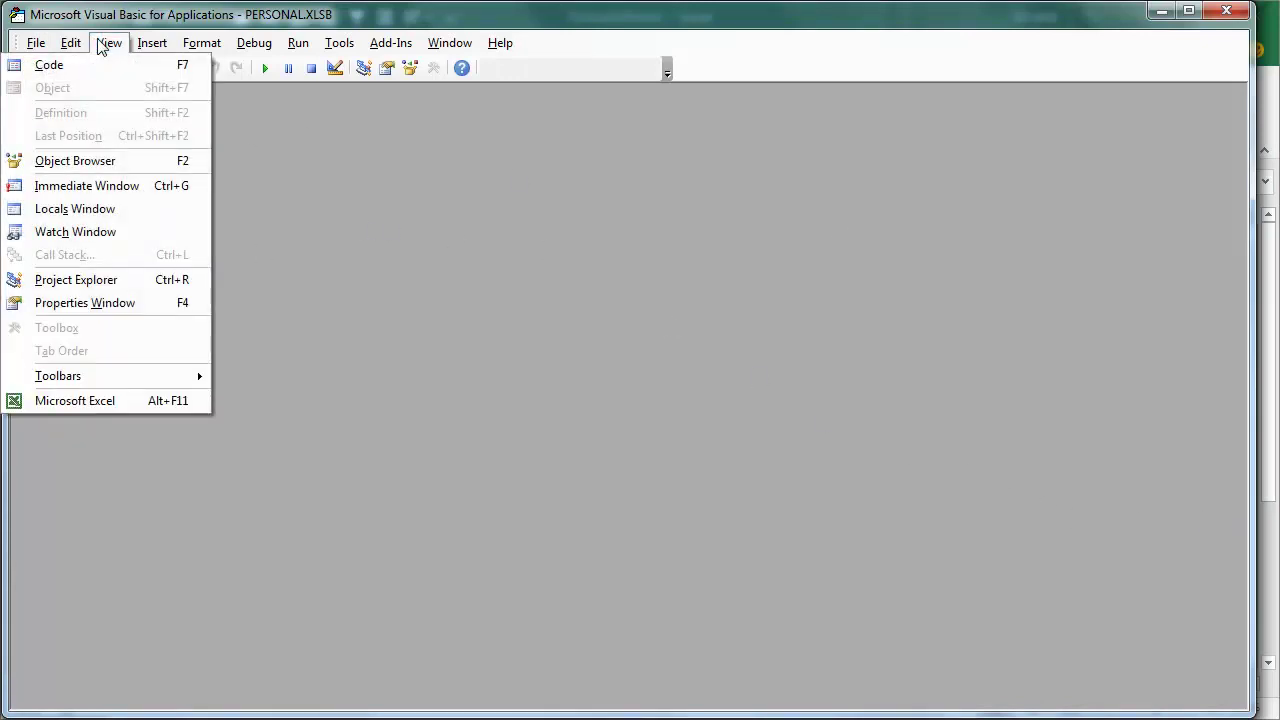
click(75, 284)
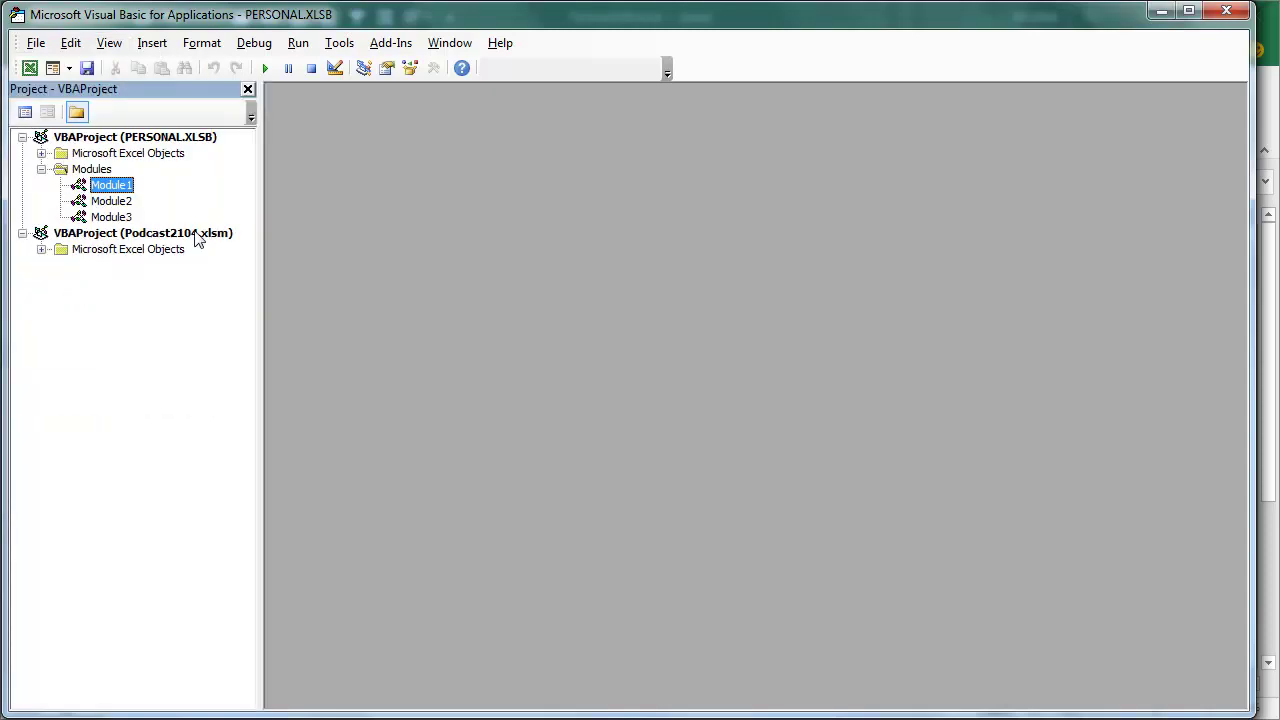
click(41, 250)
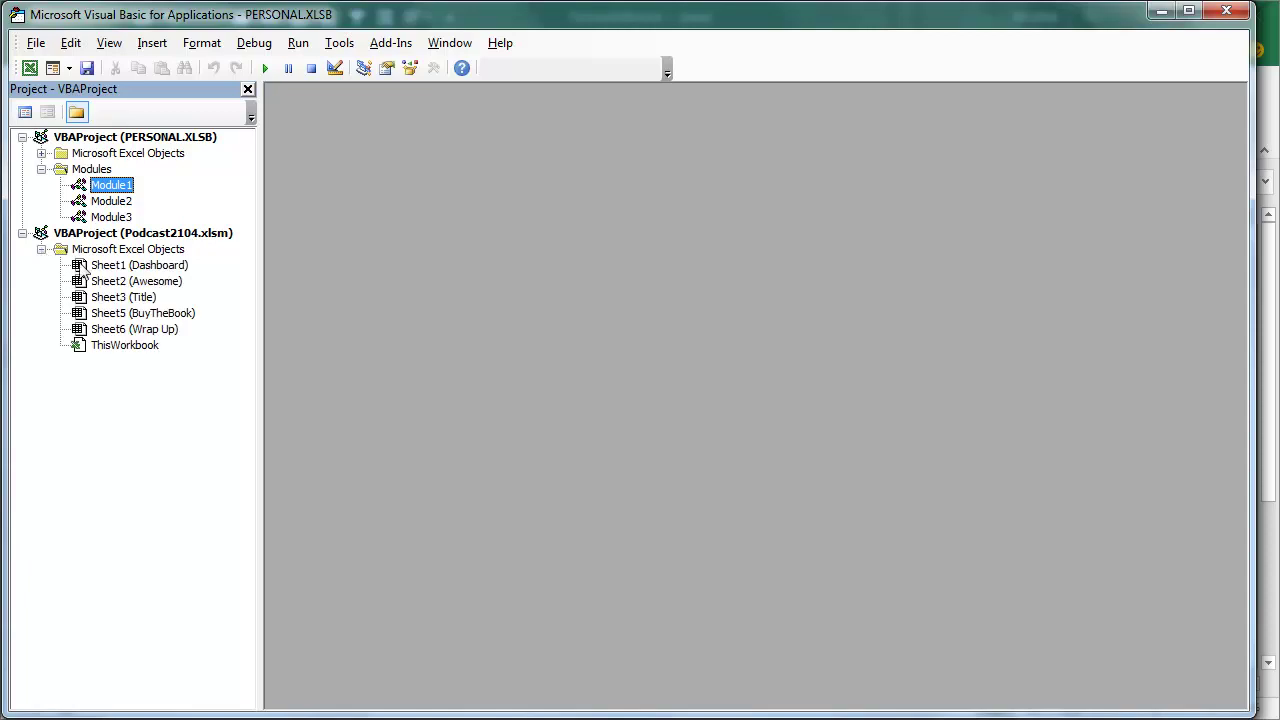
Step: Open the code of Sheet1 (Dashboard) and add a Worksheet_SelectionChange event procedure by choosing the Worksheet object
right_click(148, 272)
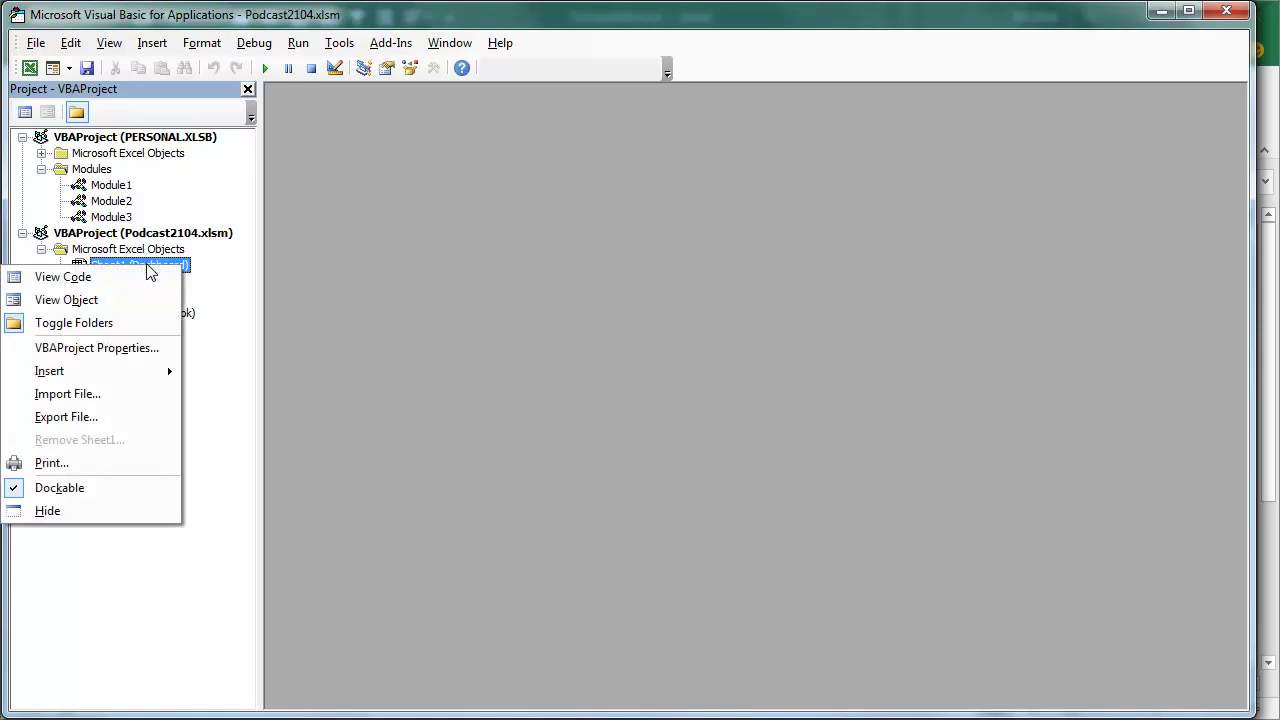
click(93, 277)
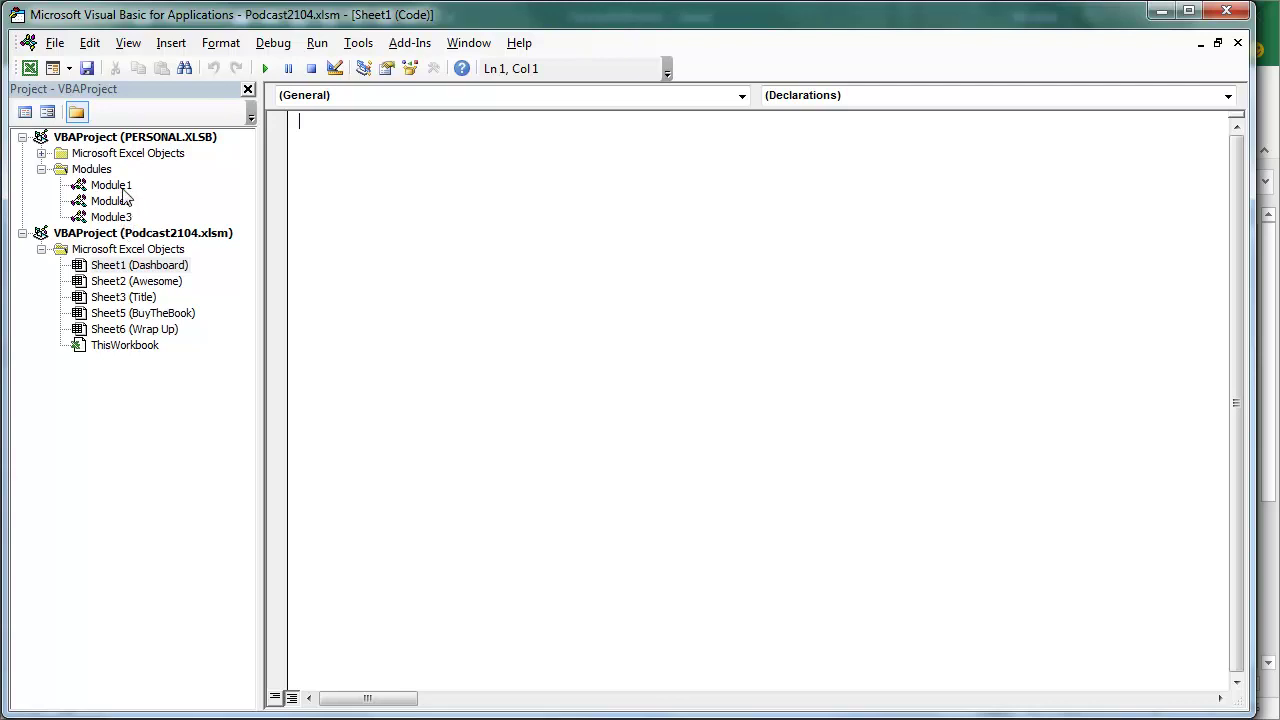
click(741, 95)
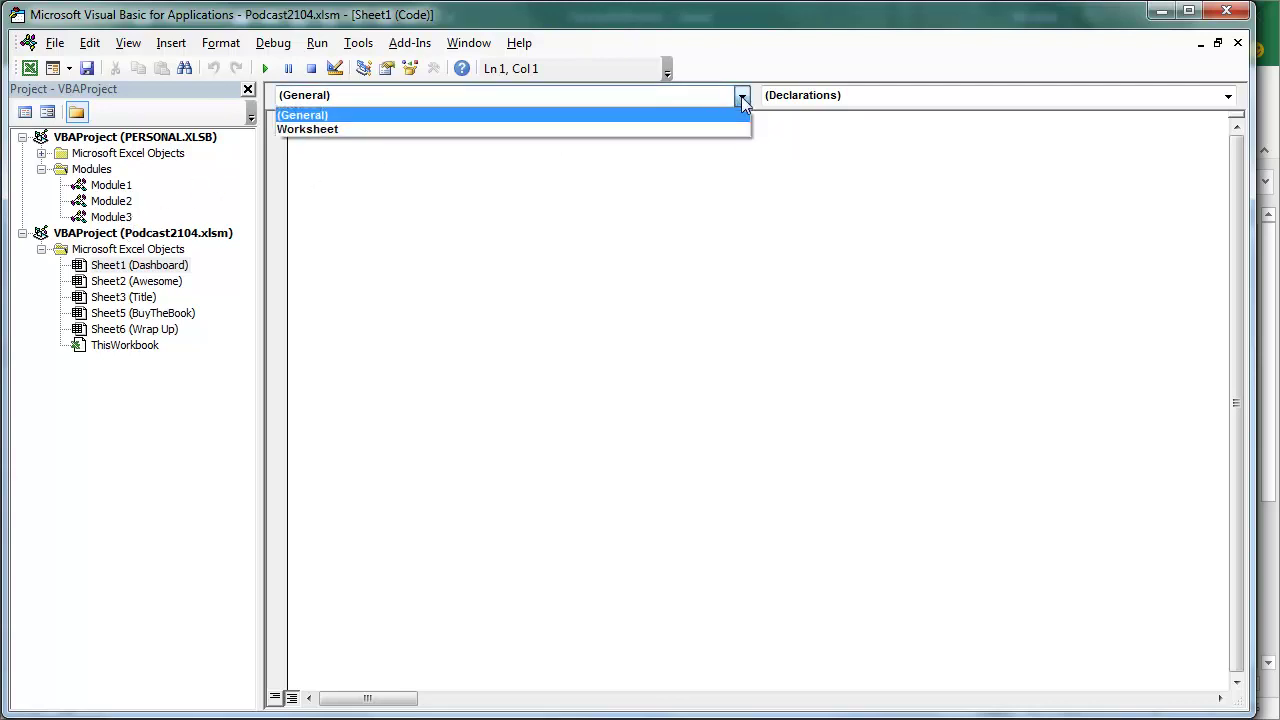
click(350, 130)
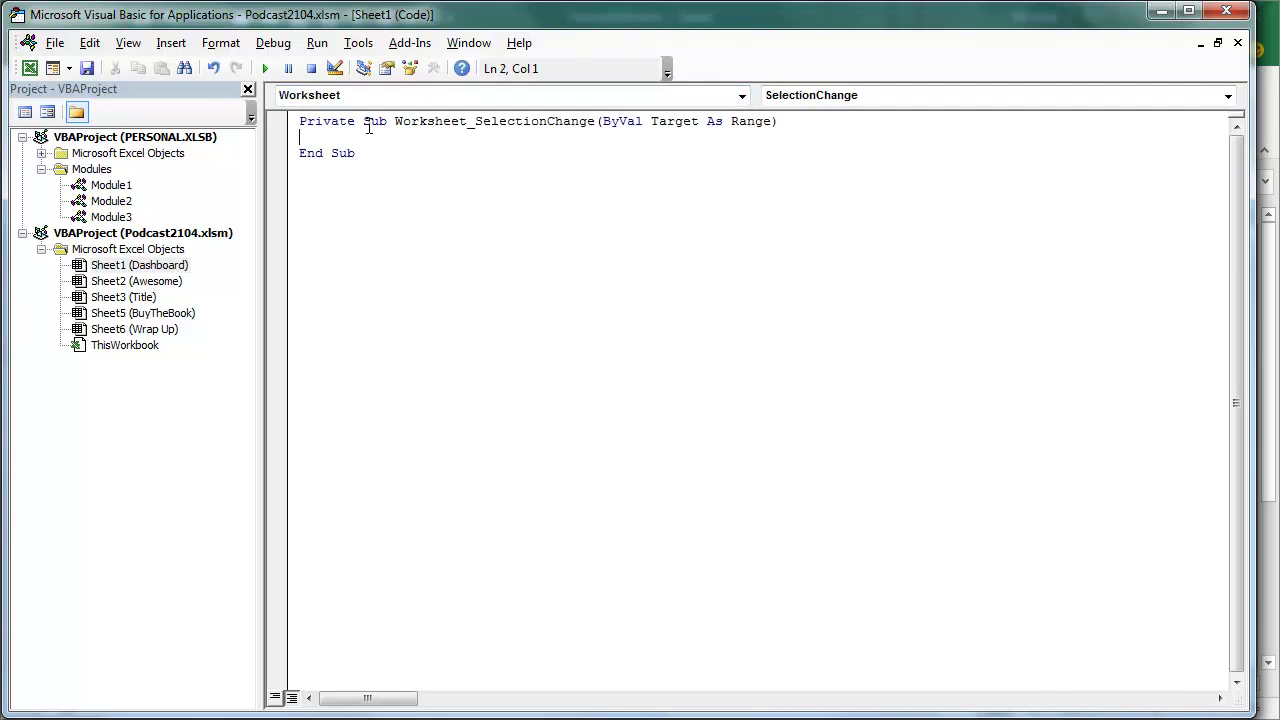
Step: Add a Worksheet_PivotTableUpdate event procedure to the Dashboard sheet's code and delete the empty Worksheet_SelectionChange procedure
click(1228, 95)
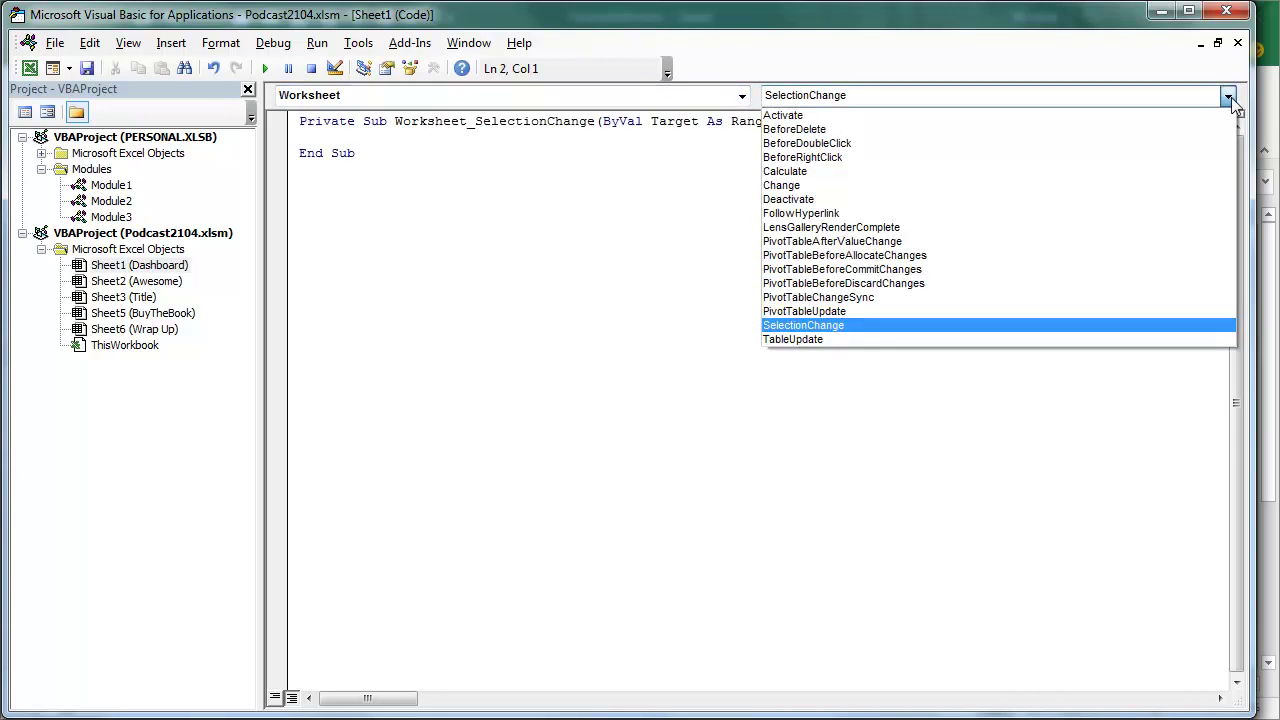
click(849, 312)
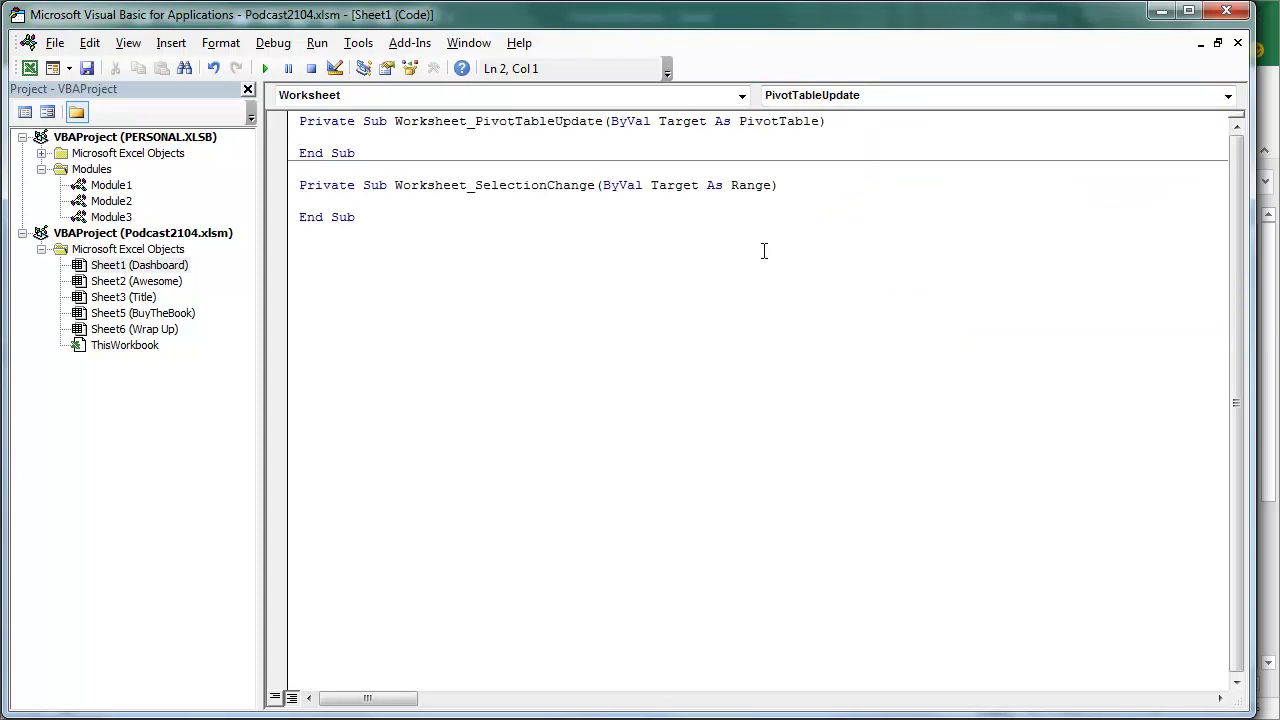
drag(356, 217, 301, 180)
key(Delete)
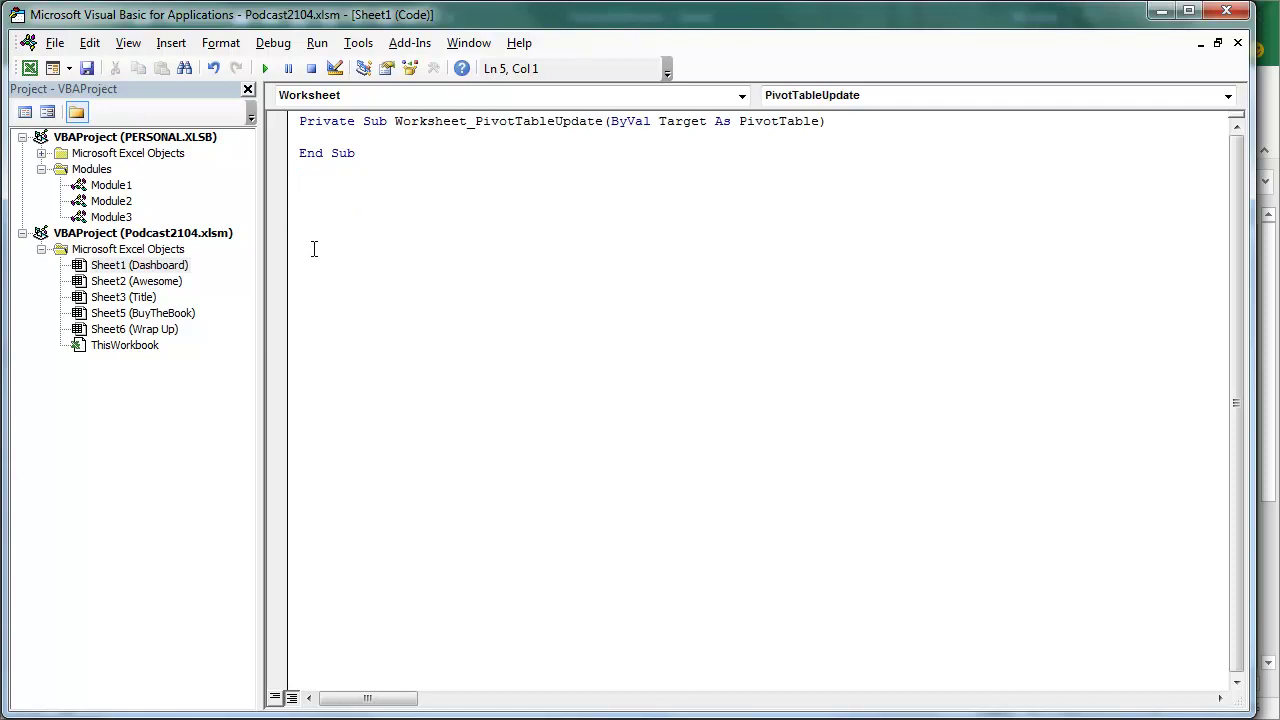
Step: Switch to the macro text in Notepad and set the slicer cache names to Slicer_Name for sc1 and Slicer_Name1 for sc2
key(alt+Tab)
key(alt+Tab)
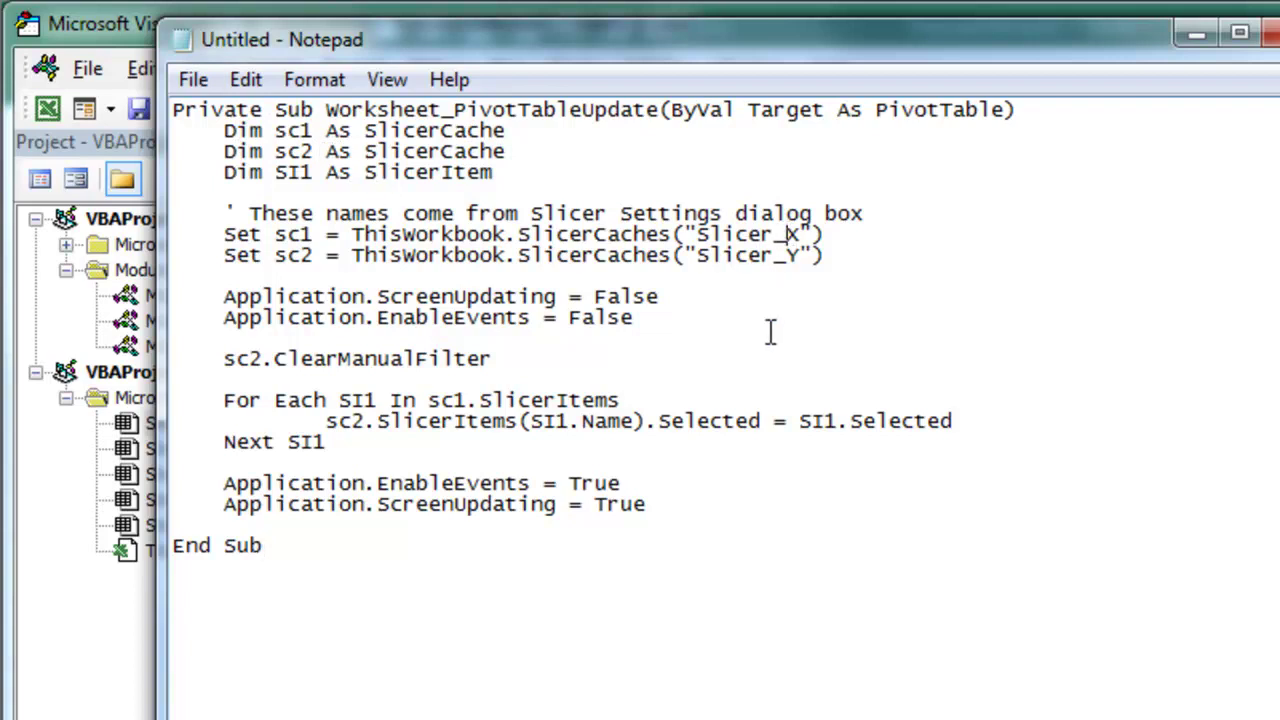
text(Name)
key(Delete)
key(Down)
key(Left)
key(Left)
key(Left)
text(Name1)
key(Delete)
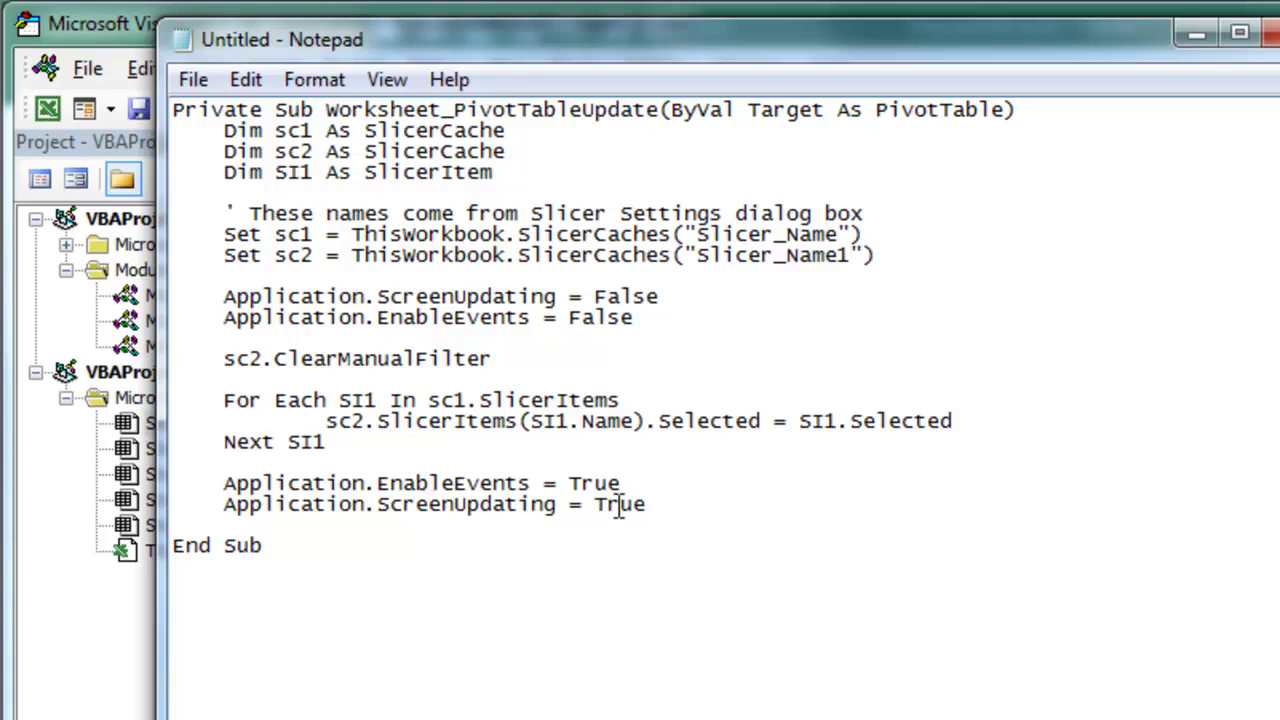
Step: Copy the macro body, from the Dim lines through the last ScreenUpdating line, from Notepad into Worksheet_PivotTableUpdate in the VBA editor
drag(648, 504, 141, 134)
key(ctrl+c)
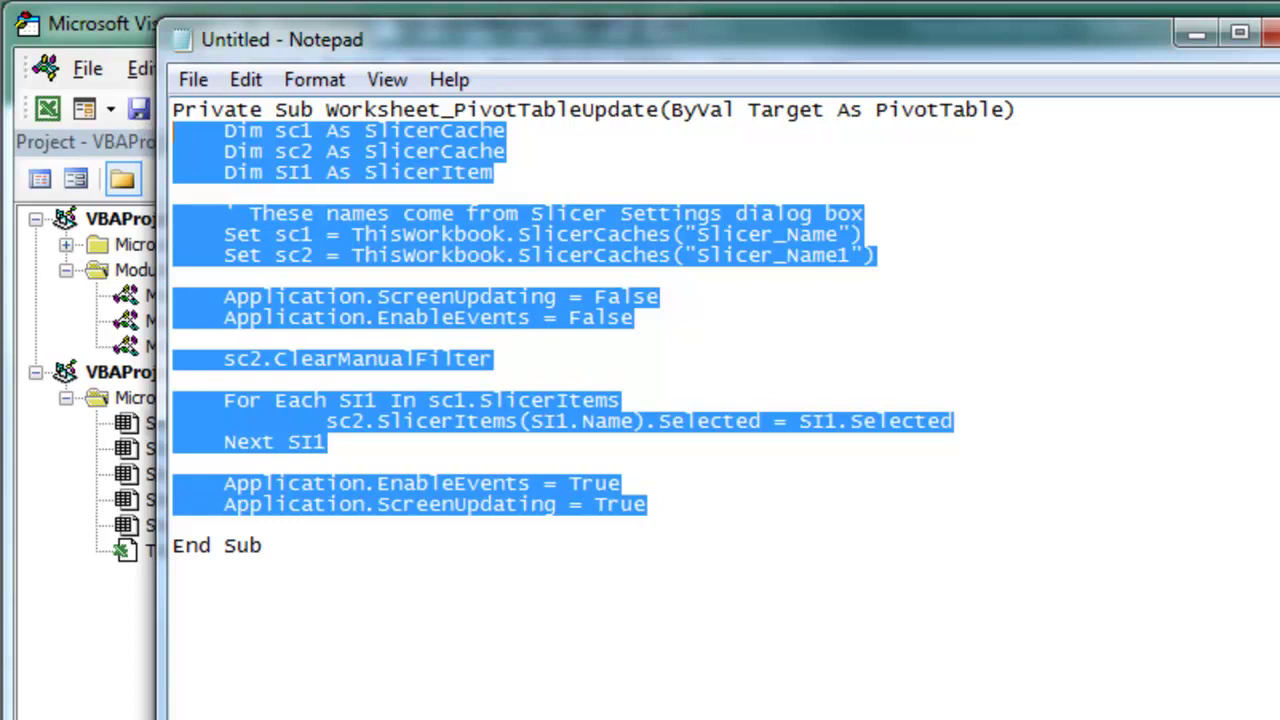
key(alt+Tab)
click(636, 220)
key(ctrl+v)
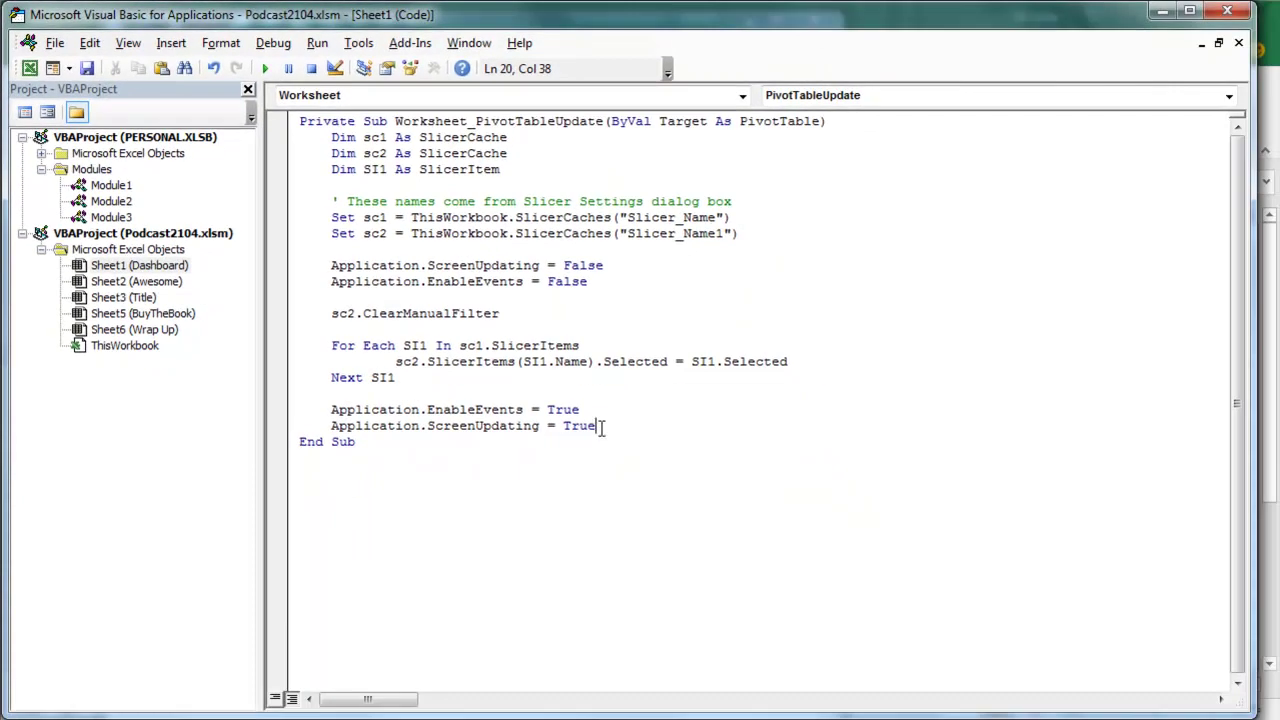
Step: Query the current state of Application.EnableEvents in the Immediate window
key(ctrl+g)
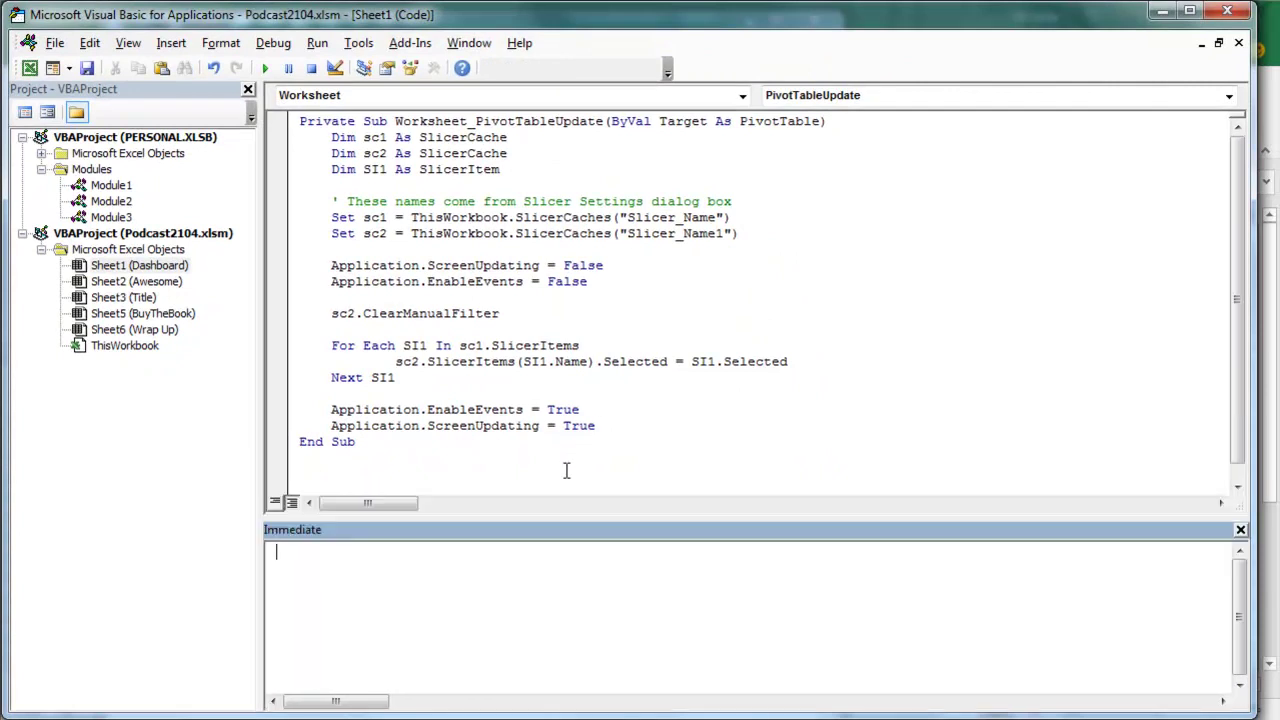
text(? Application.E)
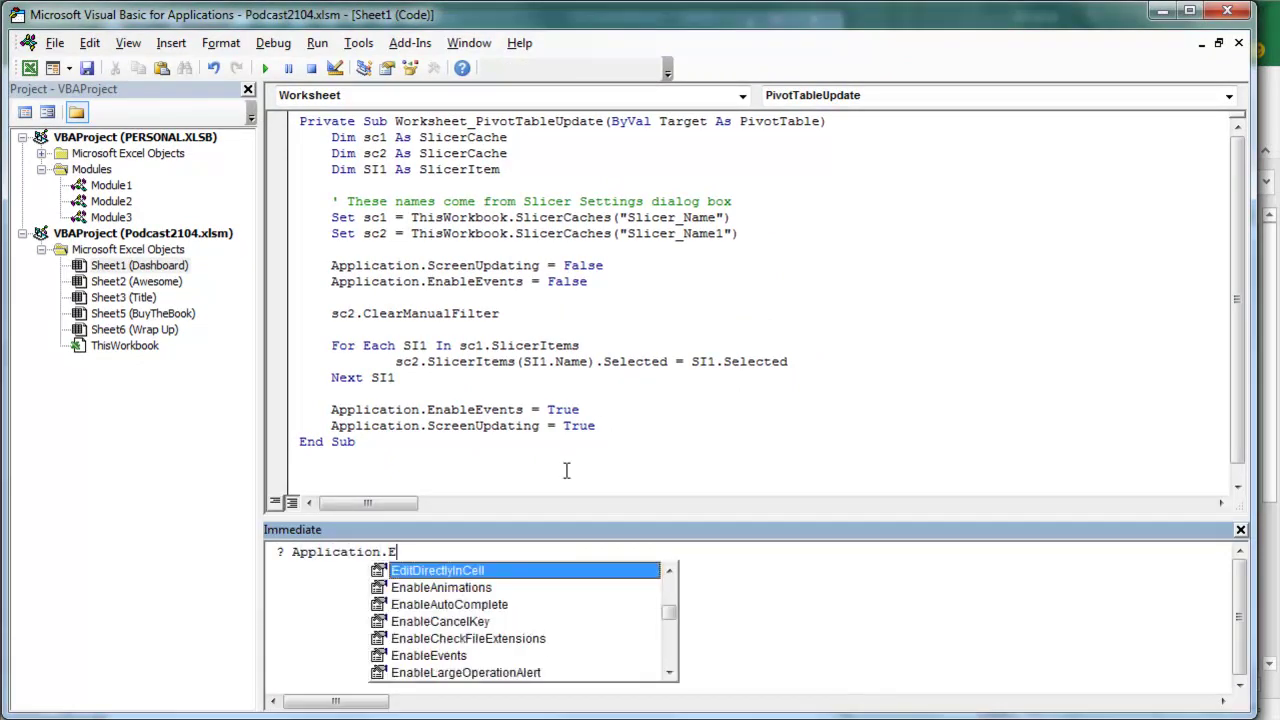
text(nableEvent)
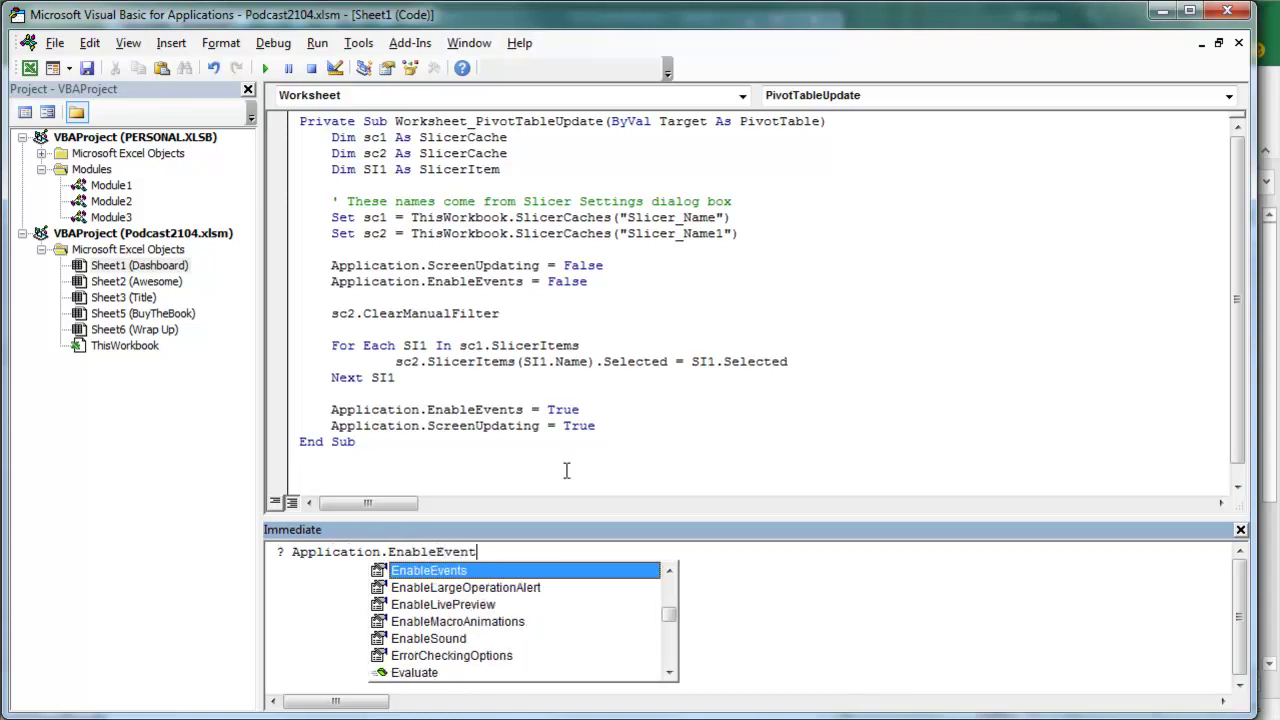
text(s)
key(Return)
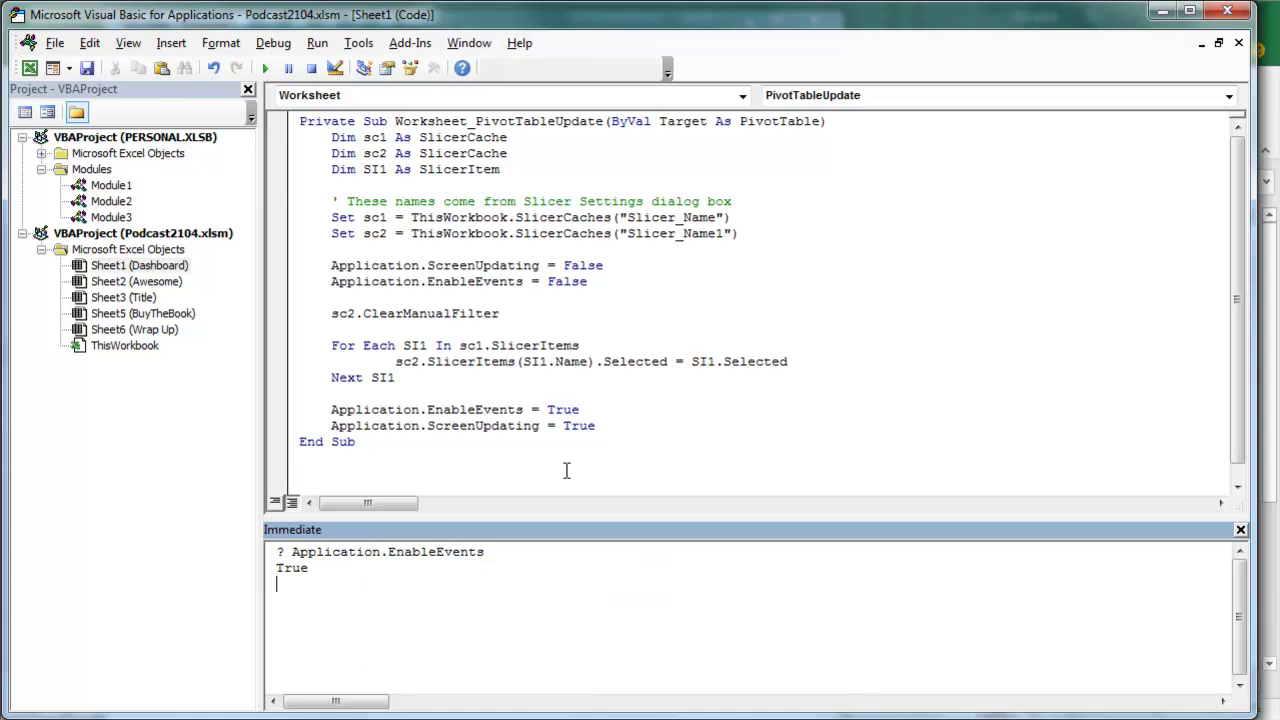
Step: Run Application.EnableEvents = True in the Immediate window, closing that window and the VBA editor when done
key(Up)
key(Delete)
key(Delete)
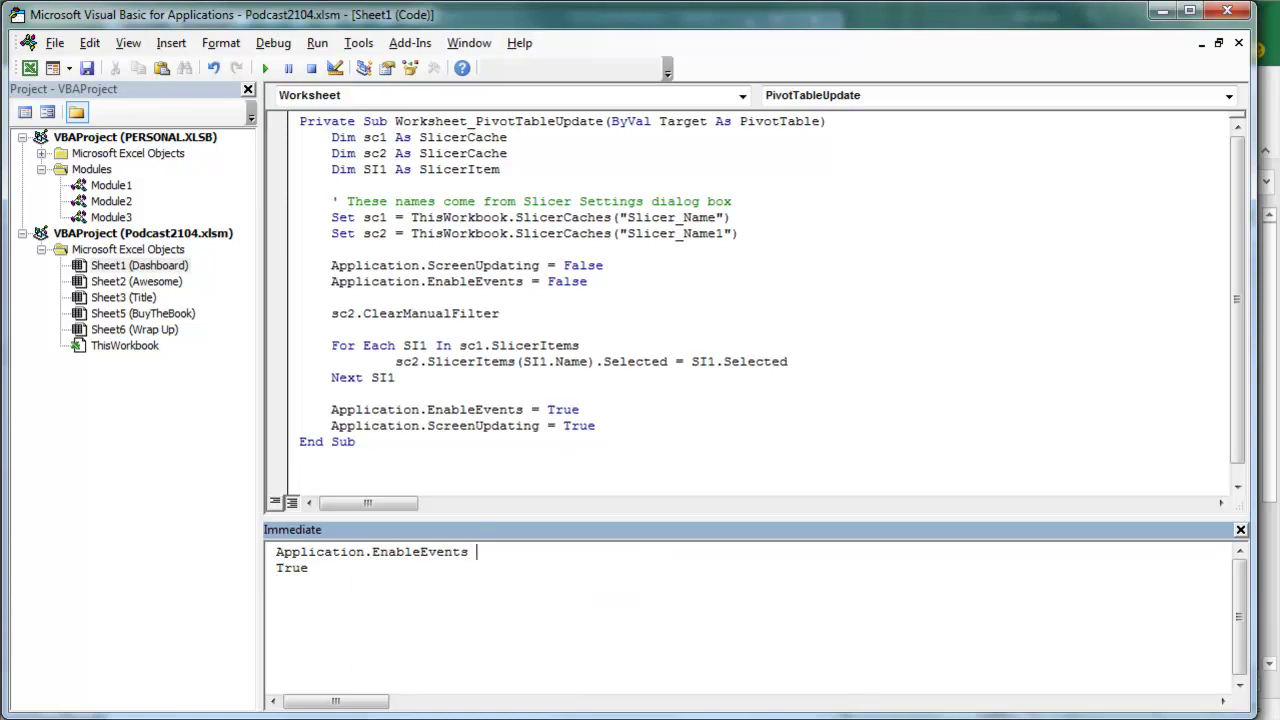
text(= True)
key(Return)
click(1240, 529)
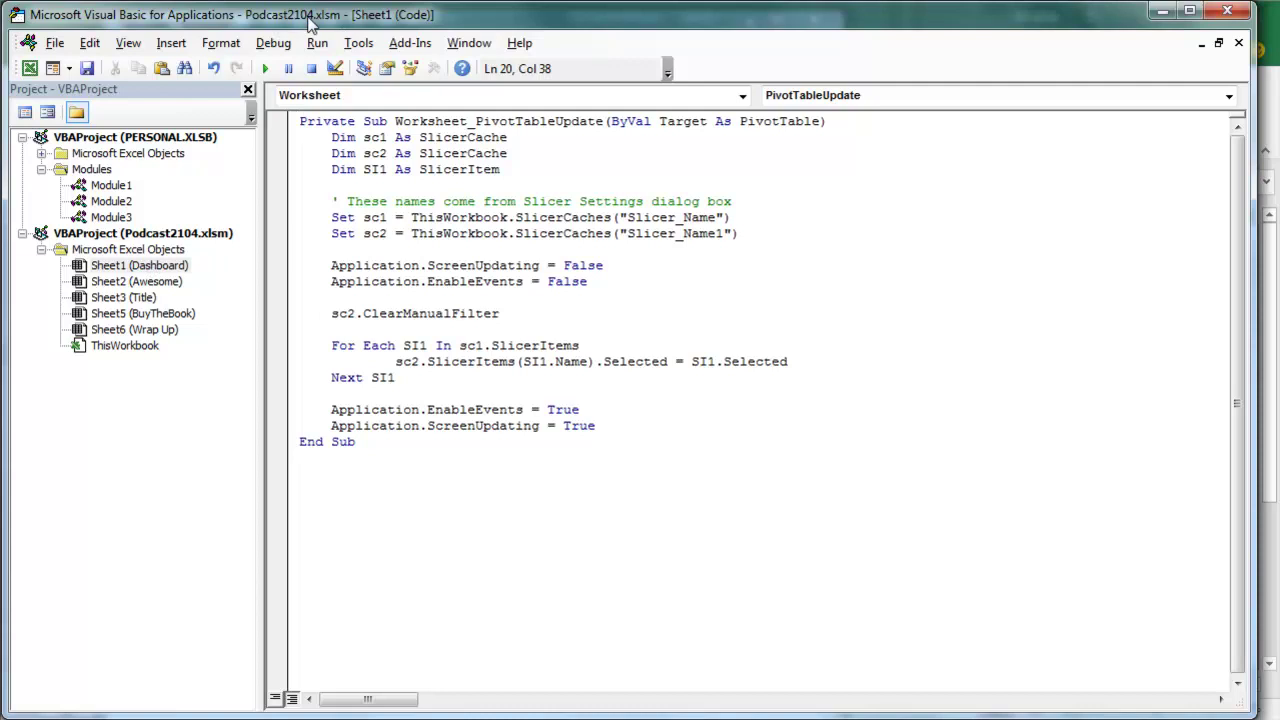
click(1227, 12)
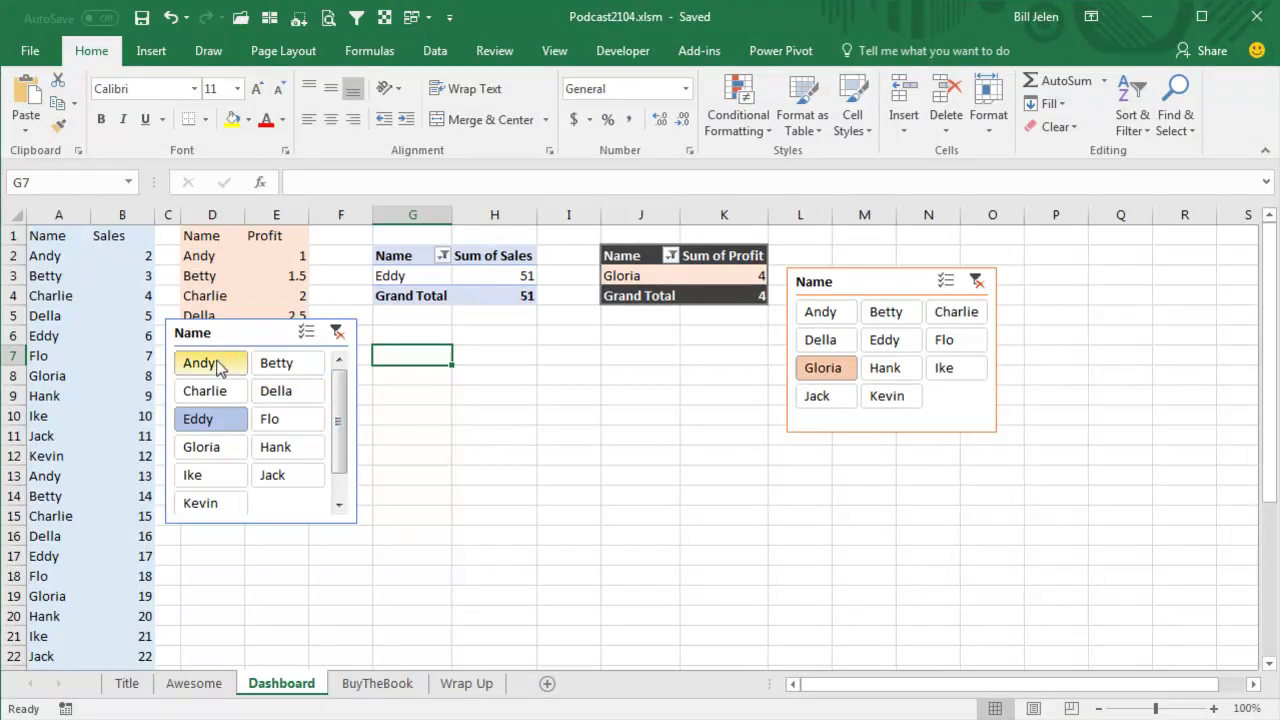
Step: Test the slicer sync by filtering the sales Name slicer to the first four names, single names, and three non-adjacent names
drag(218, 366, 278, 392)
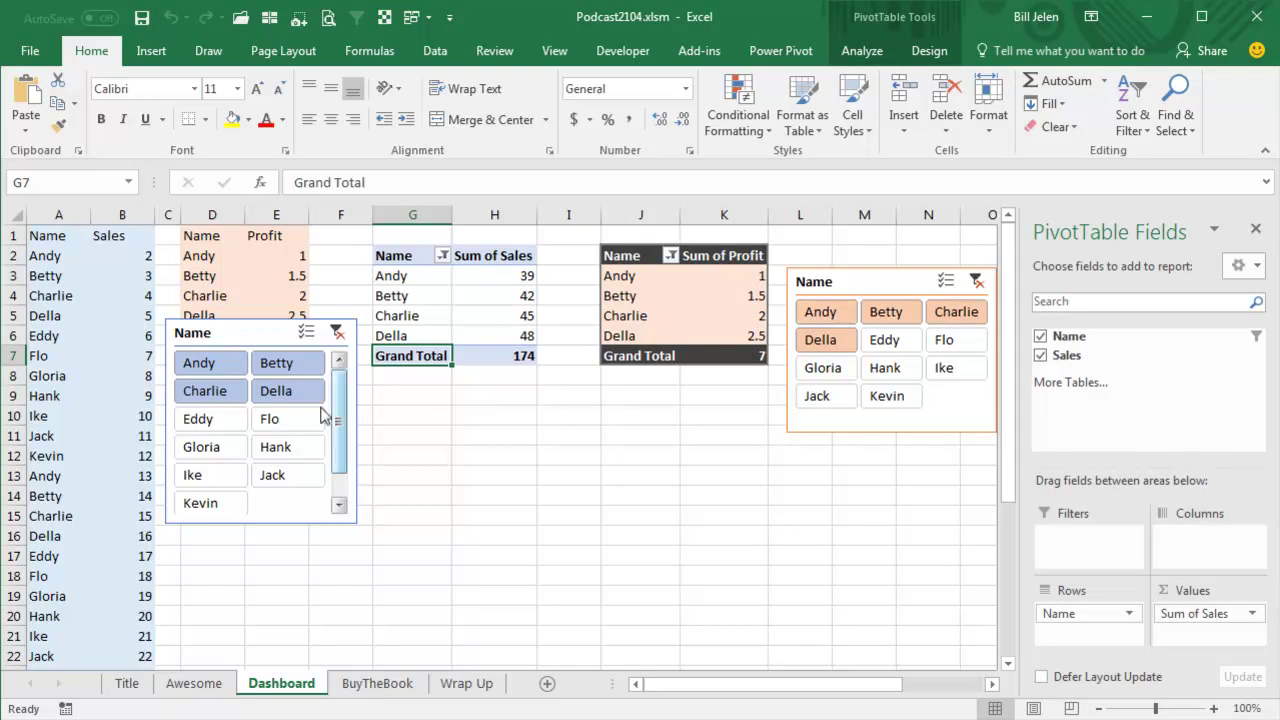
click(200, 447)
click(292, 447)
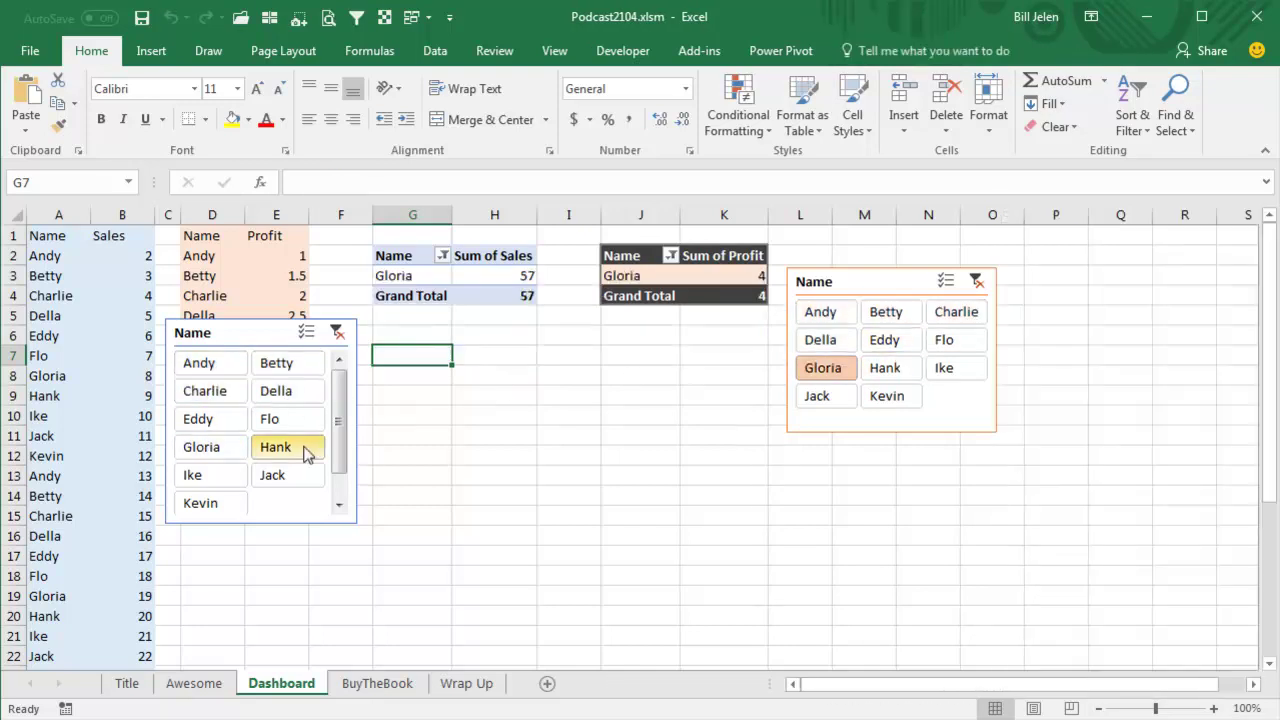
click(205, 503)
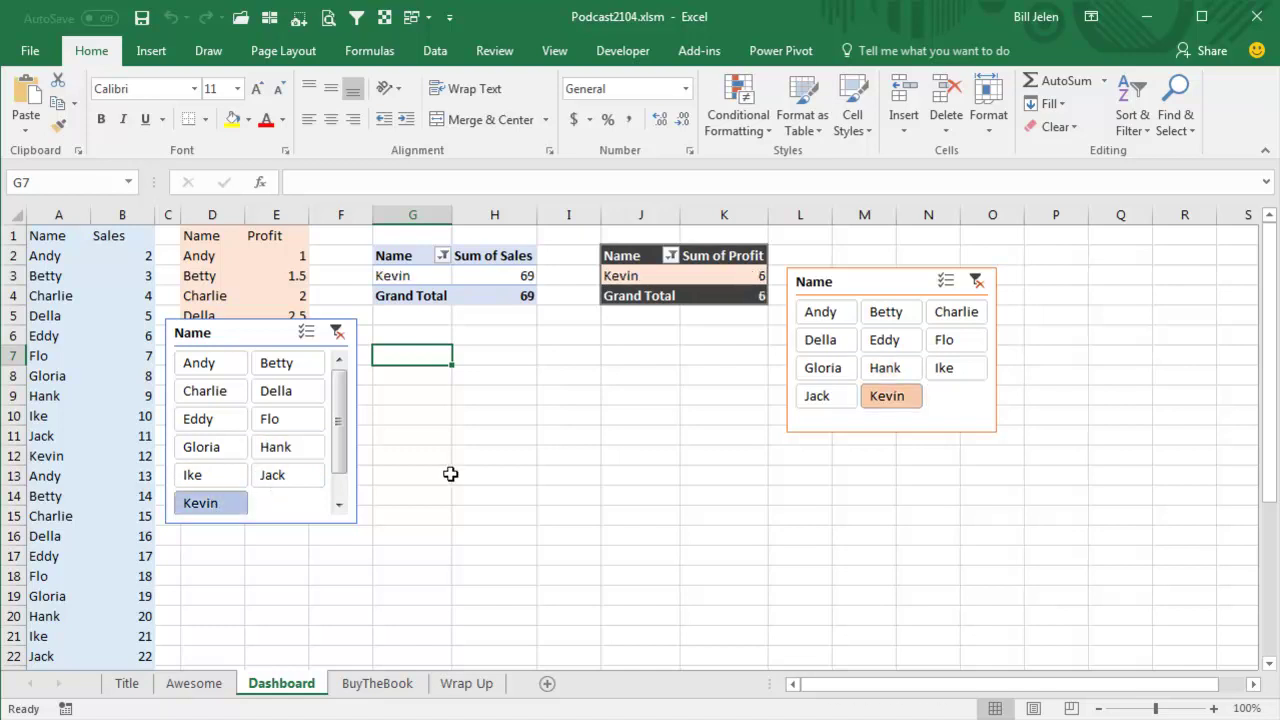
click(202, 367)
ctrl+click(272, 420)
ctrl+click(282, 476)
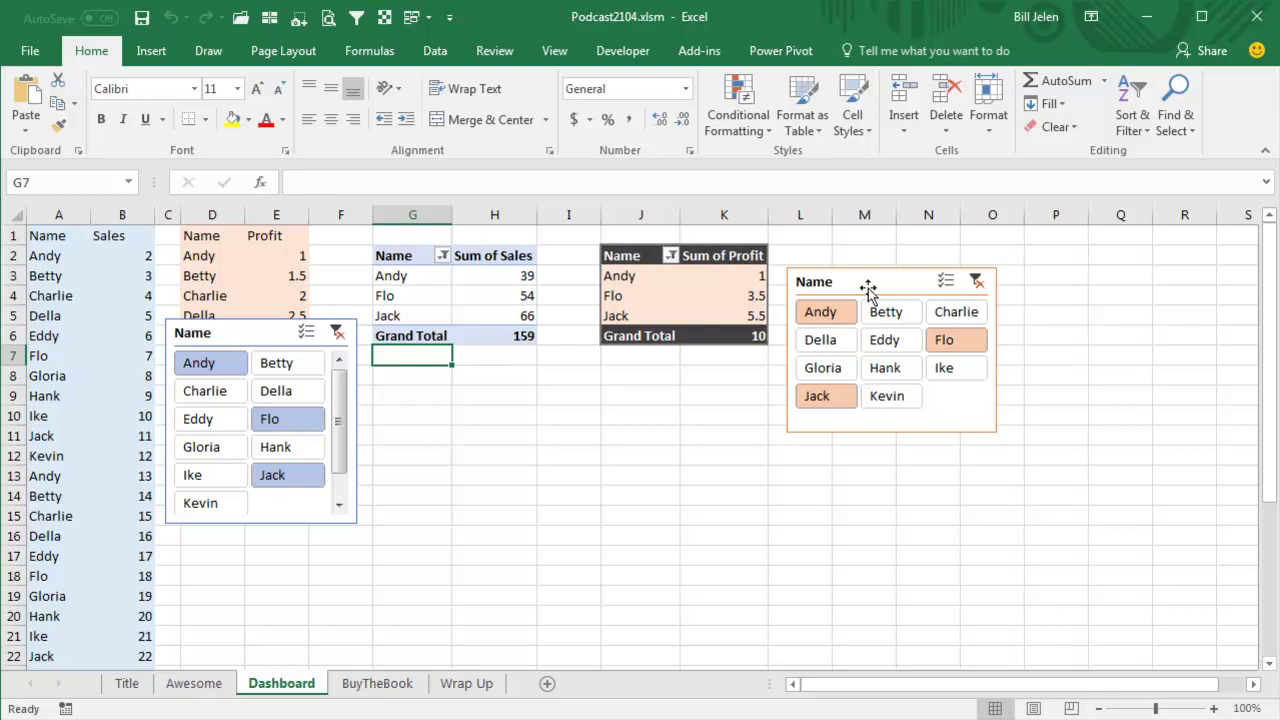
click(890, 370)
Step: Insert a new worksheet before BuyTheBook and rename it DarkCave
click(377, 683)
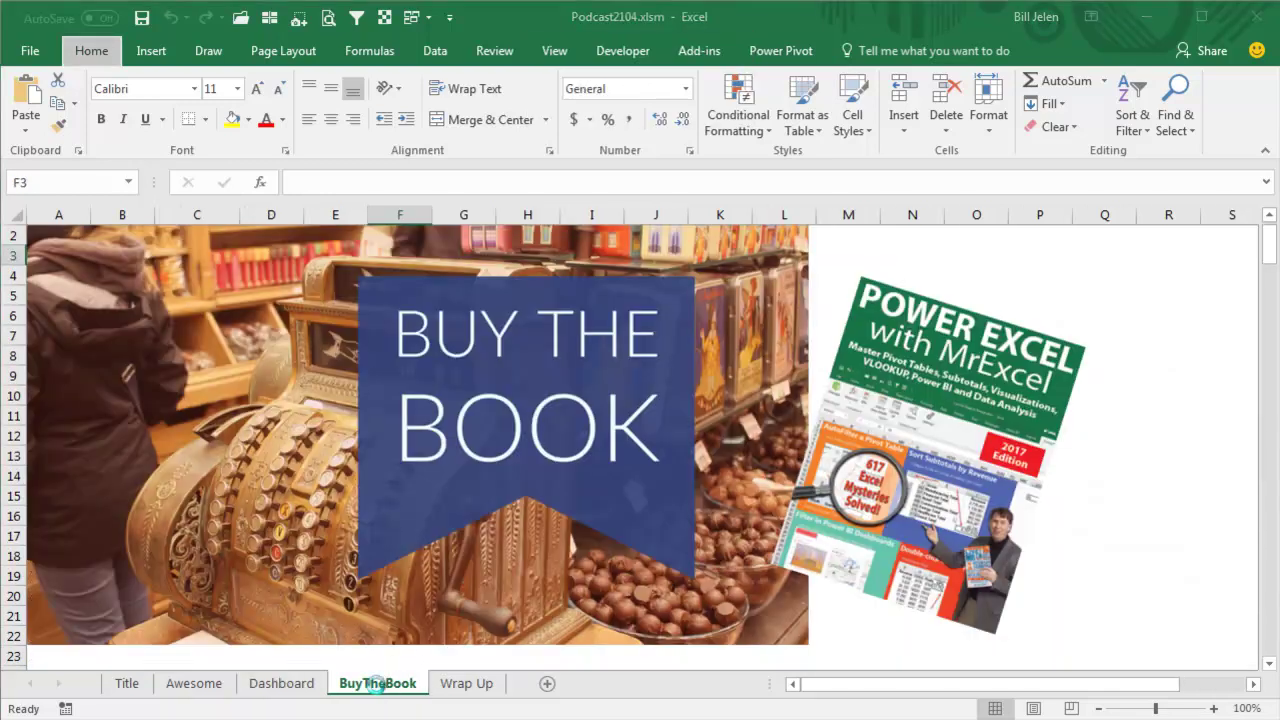
key(shift+F11)
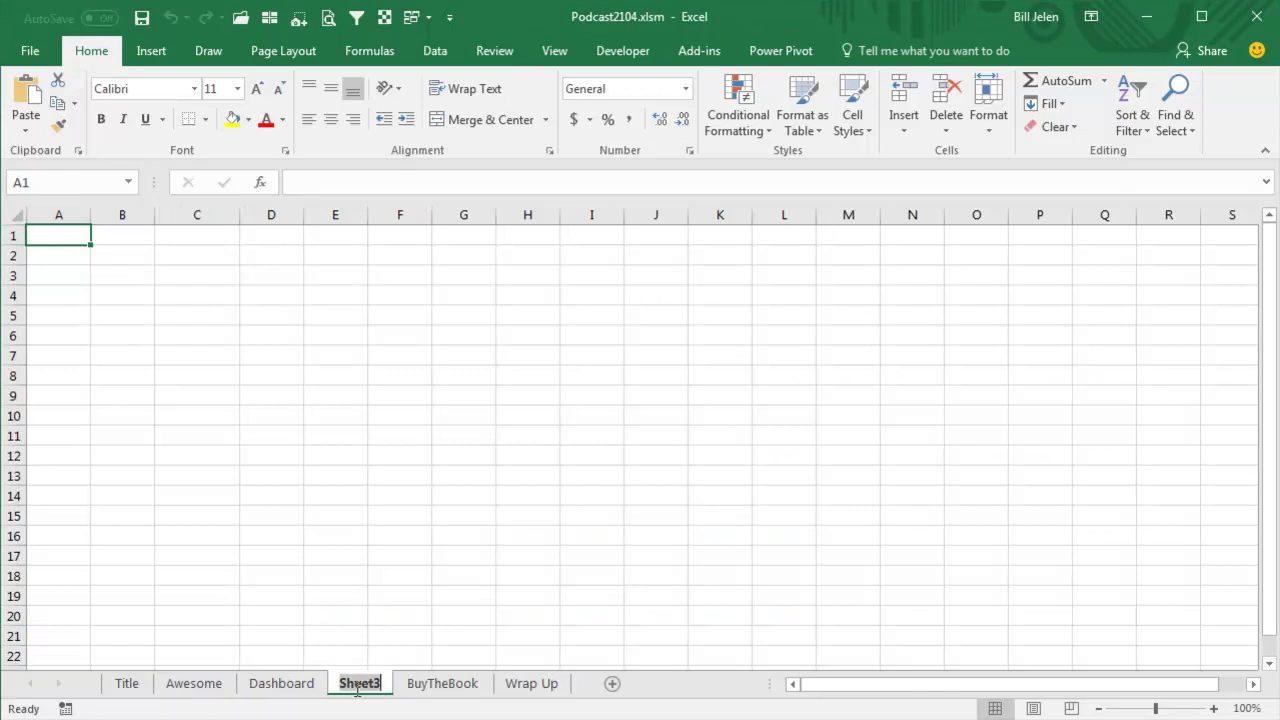
double_click(357, 684)
text(DarkCa)
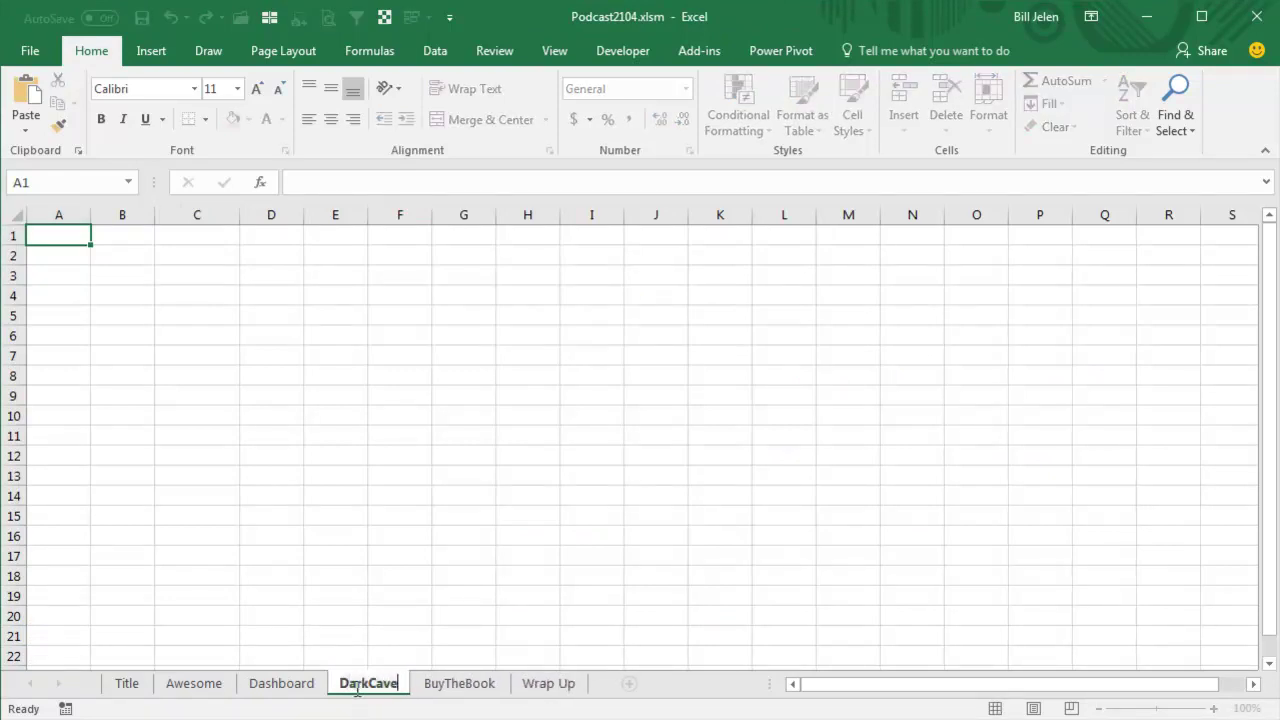
text(ve)
key(Return)
Step: Try placing a copy of the profit Name slicer from Dashboard on the DarkCave sheet, and delete that sheet
click(283, 684)
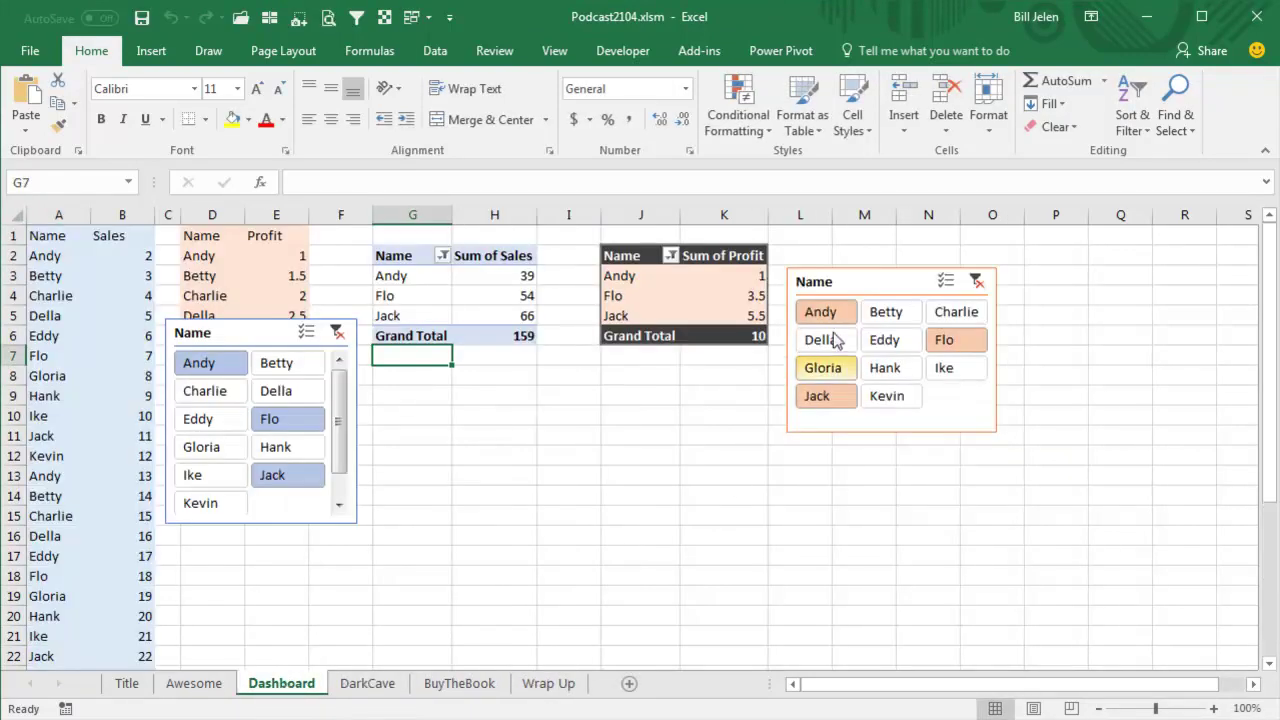
click(857, 280)
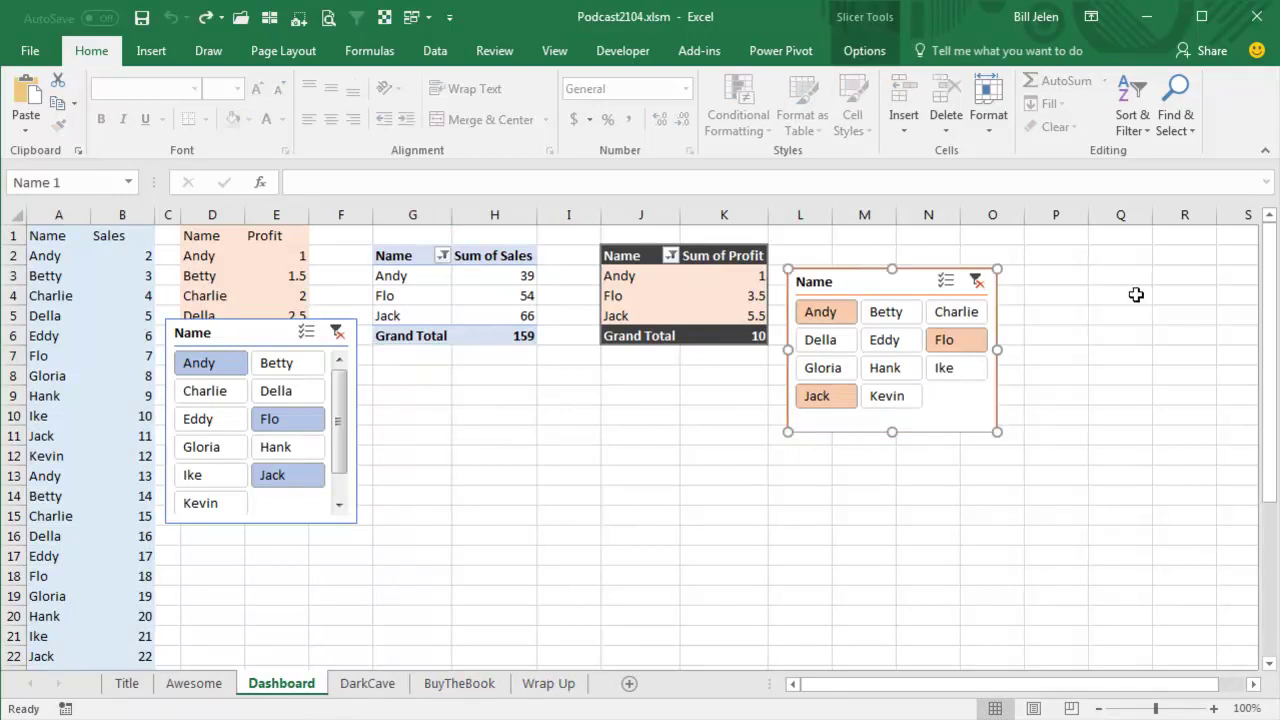
click(385, 686)
key(ctrl+v)
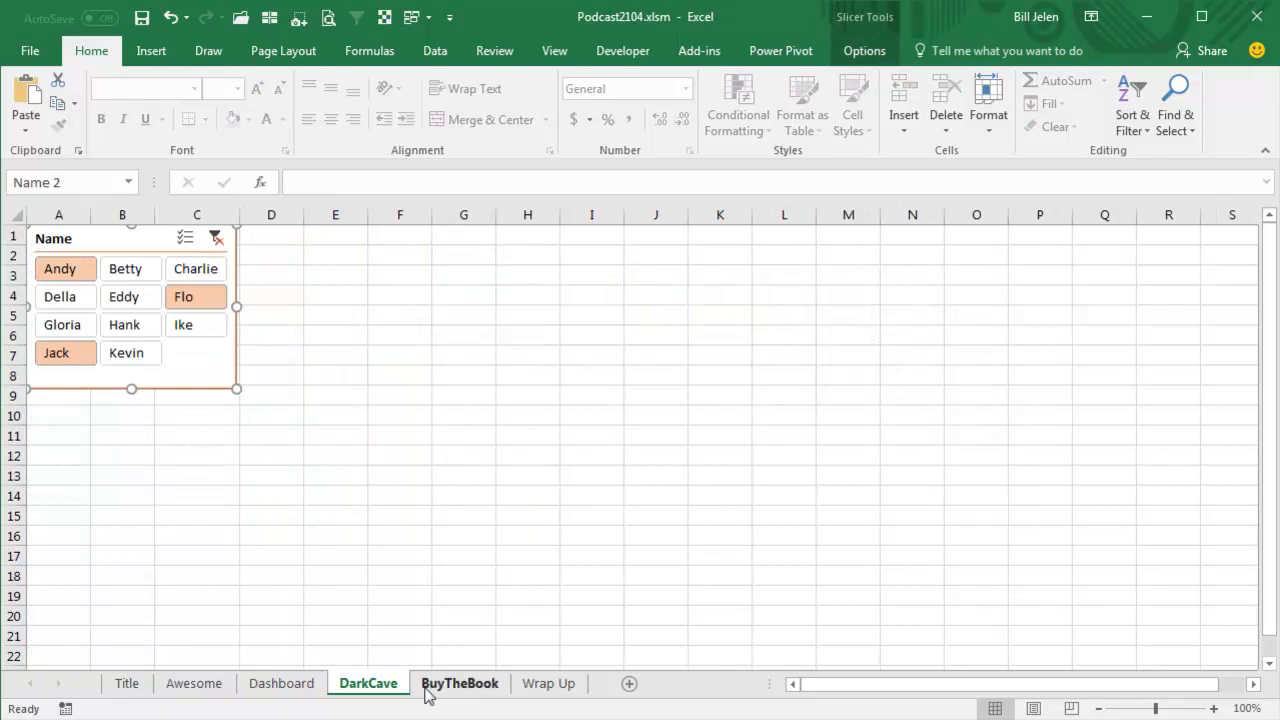
right_click(389, 690)
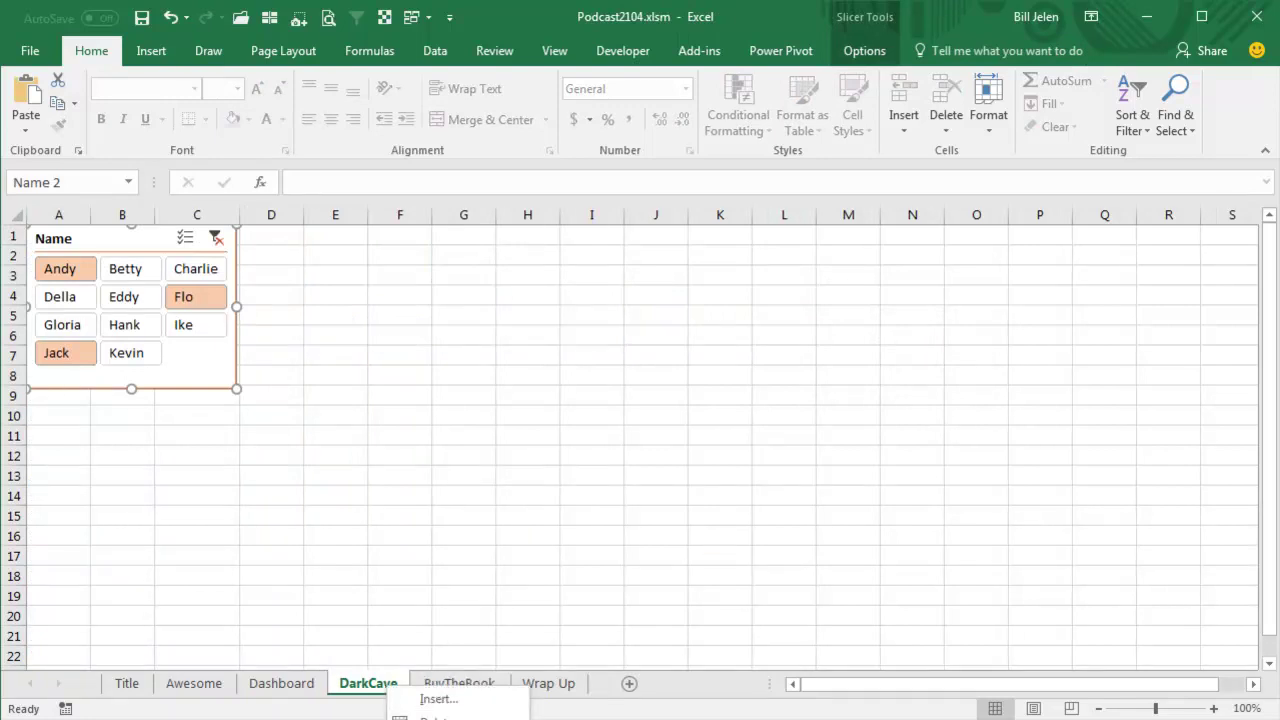
click(437, 718)
Step: Delete the profit Name slicer from the Dashboard sheet and filter the remaining Name slicer to its third through fifth names
click(280, 686)
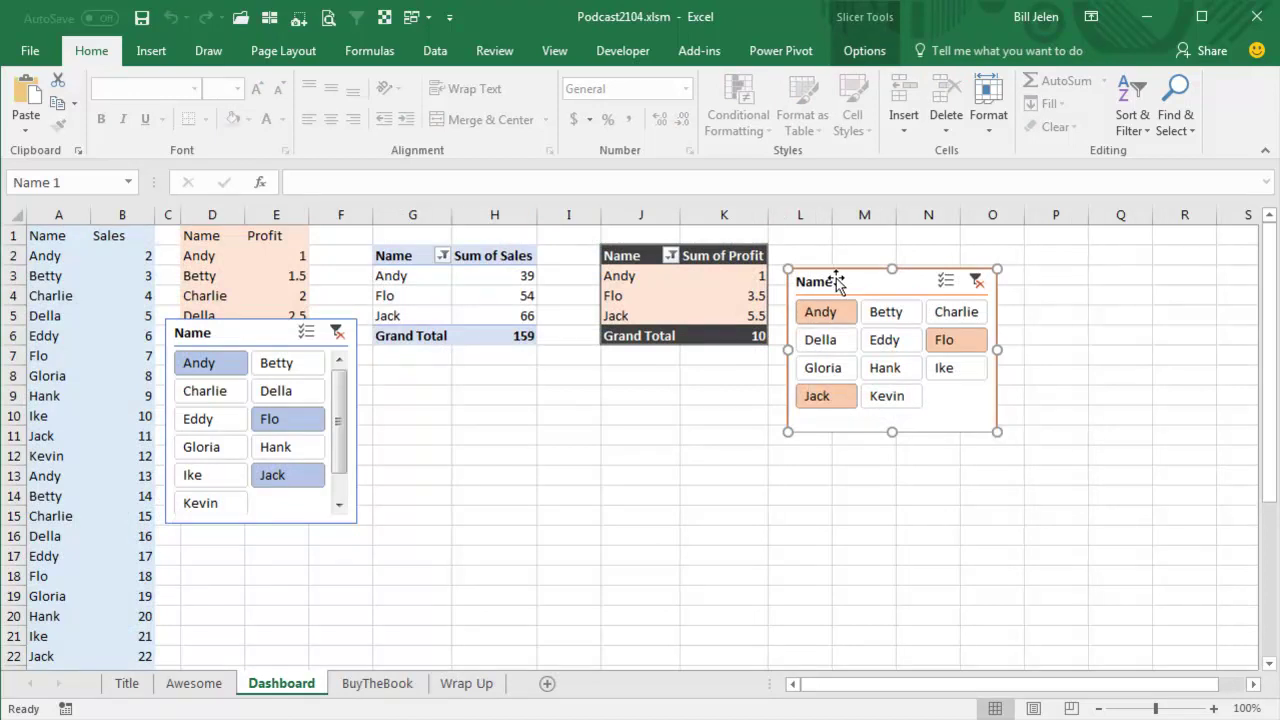
key(Delete)
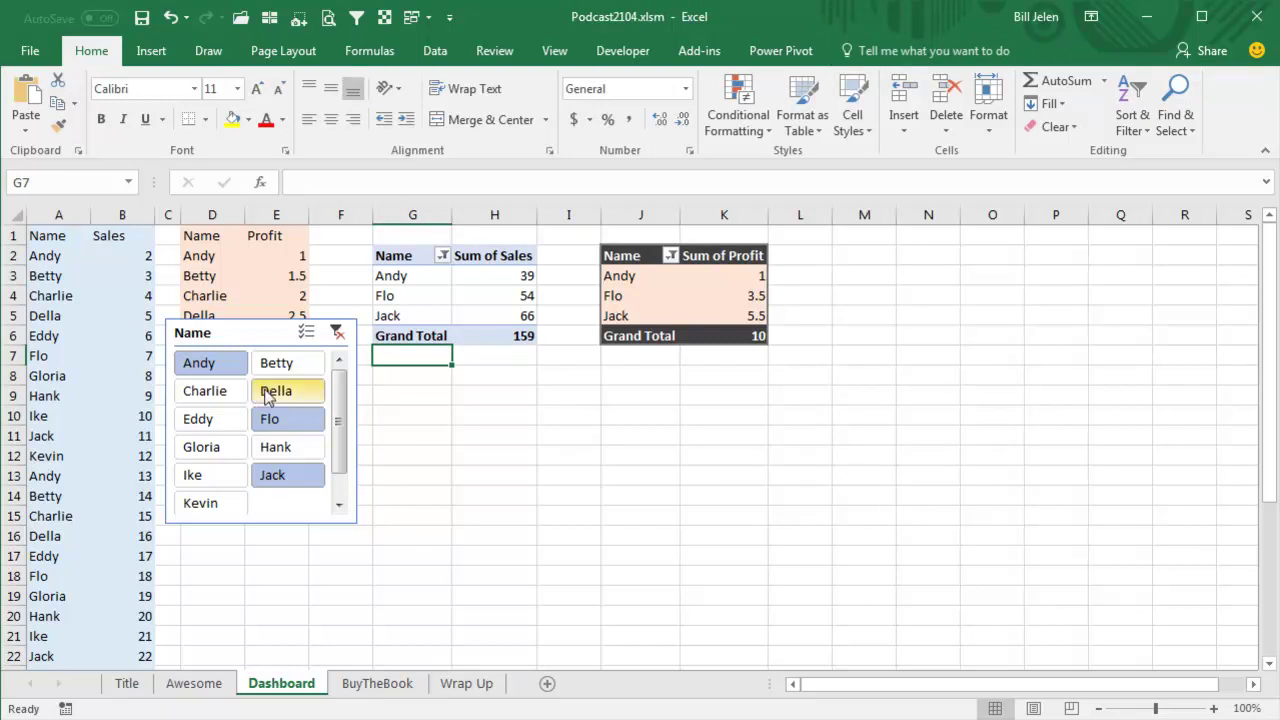
drag(222, 398, 225, 425)
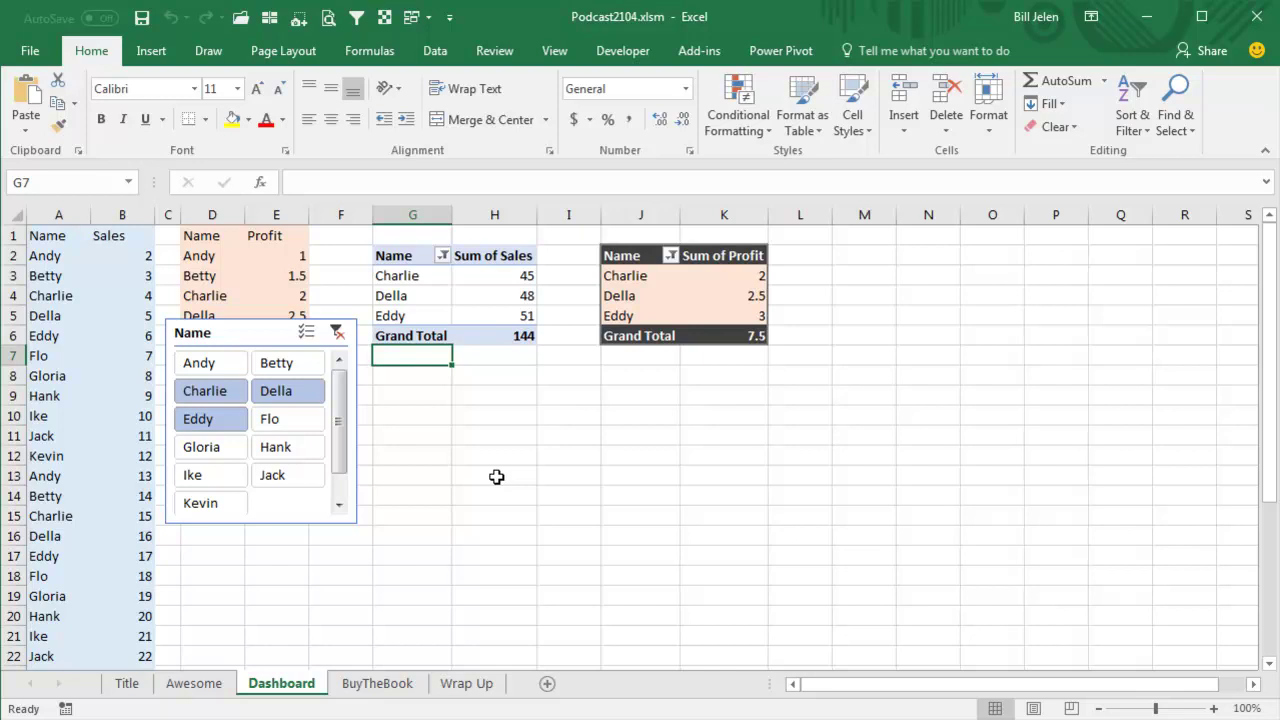
Step: Insert a new worksheet and move it between the Dashboard and BuyTheBook sheets
key(alt+i)
key(w)
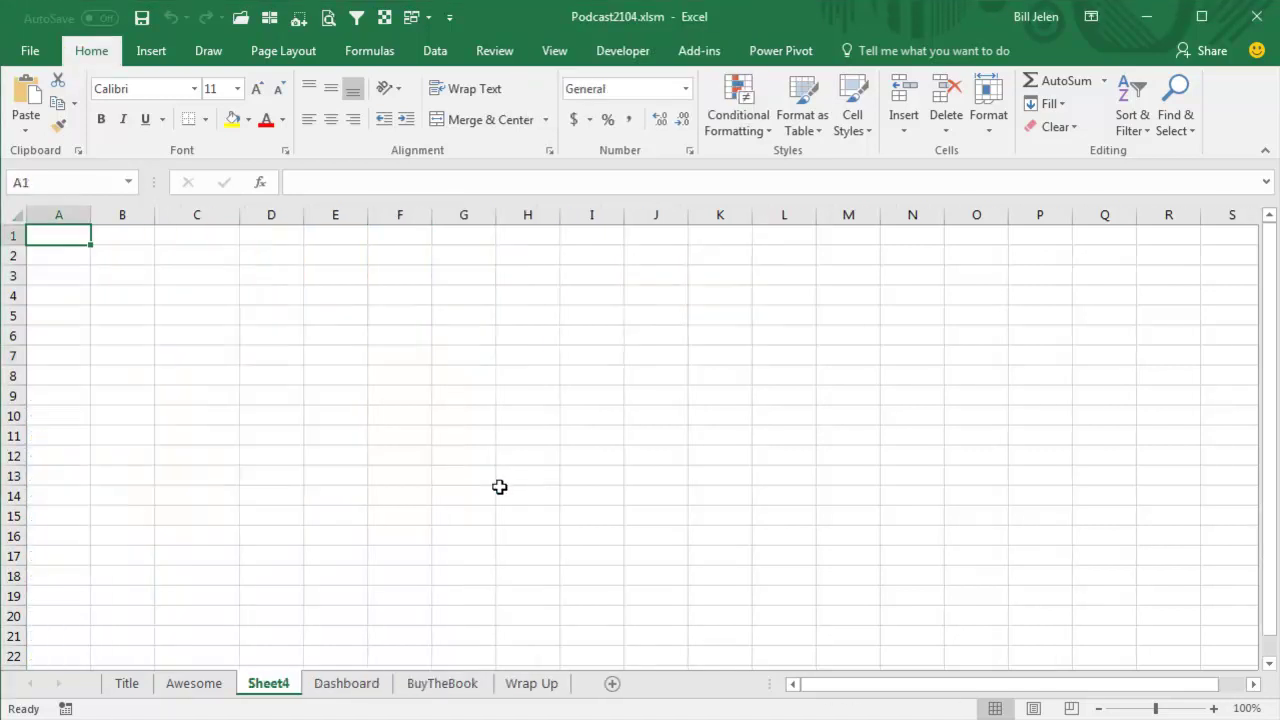
drag(295, 688, 412, 683)
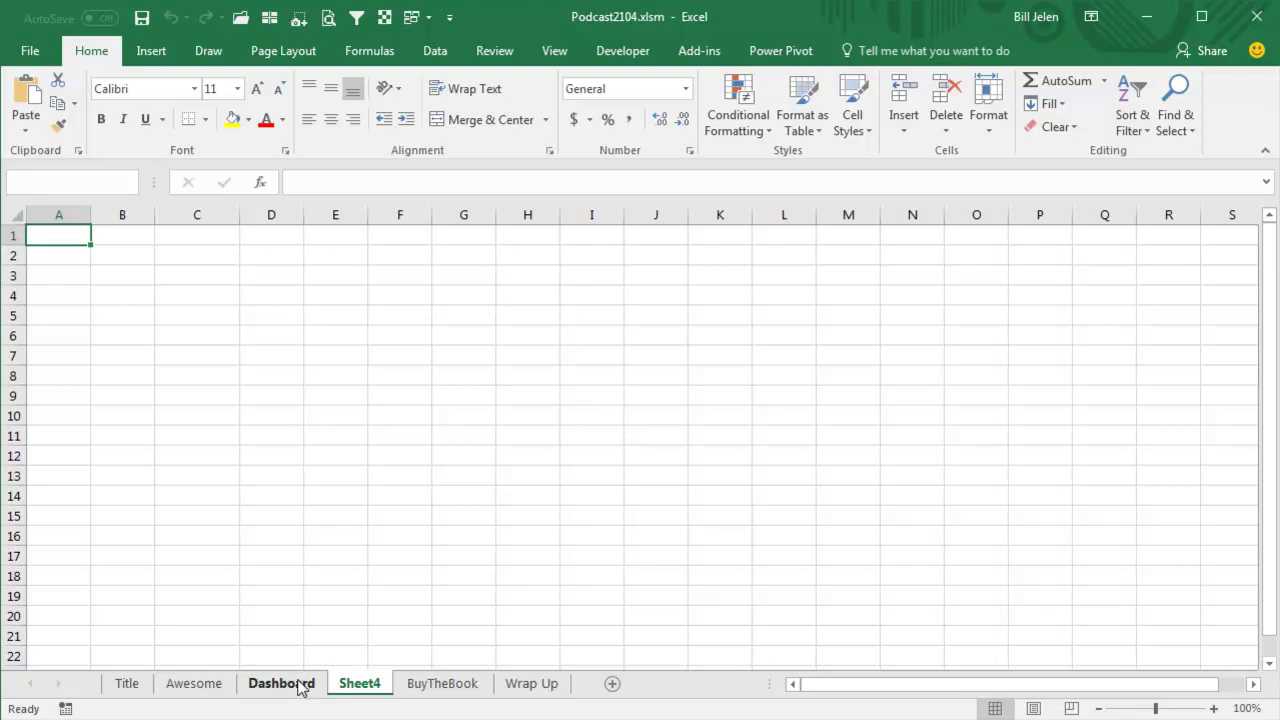
Step: Copy the profit pivot table from Dashboard to cell C2 of the new sheet, widen column D to fit, and return to Dashboard
click(282, 683)
drag(633, 256, 710, 335)
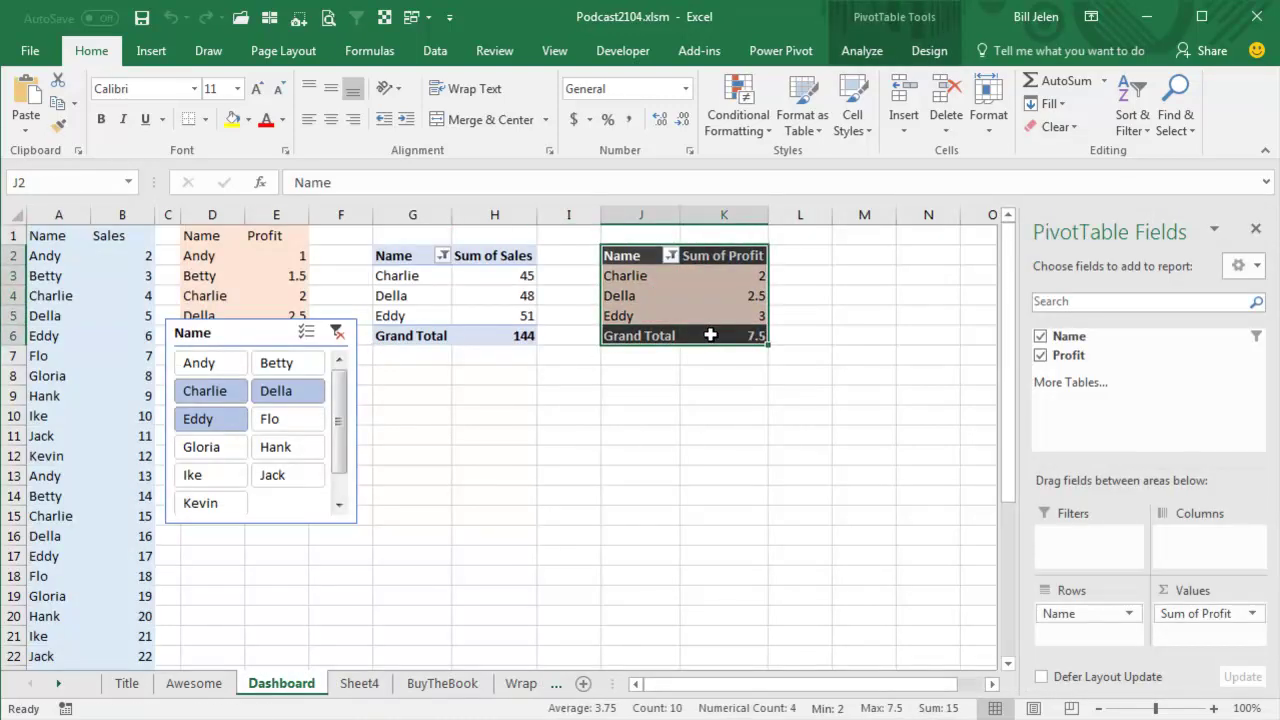
key(ctrl+c)
click(357, 683)
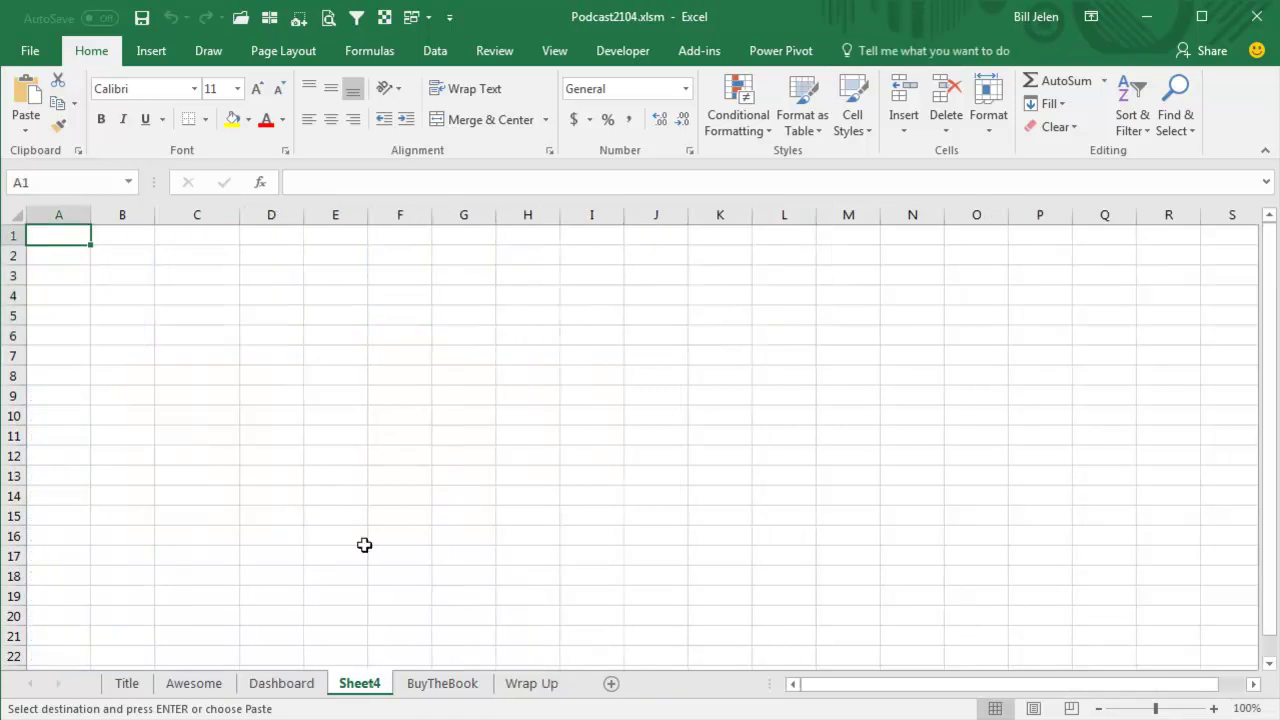
click(200, 257)
key(ctrl+v)
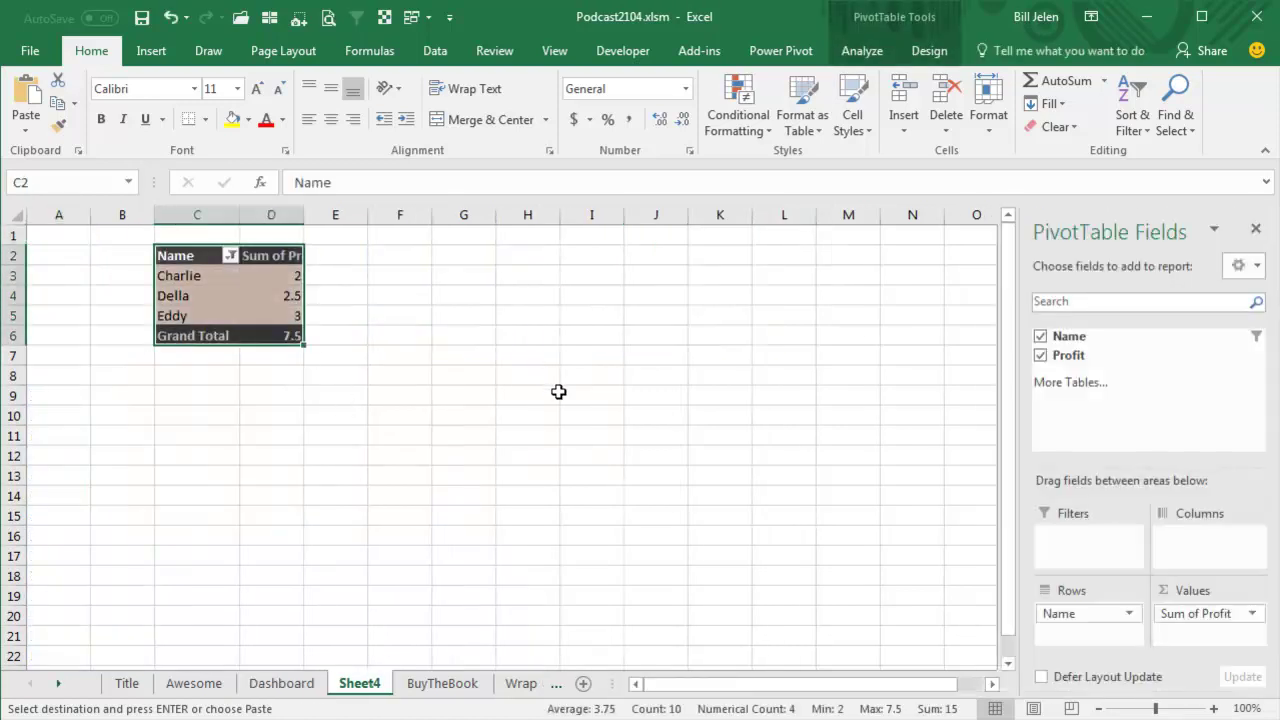
drag(304, 215, 365, 217)
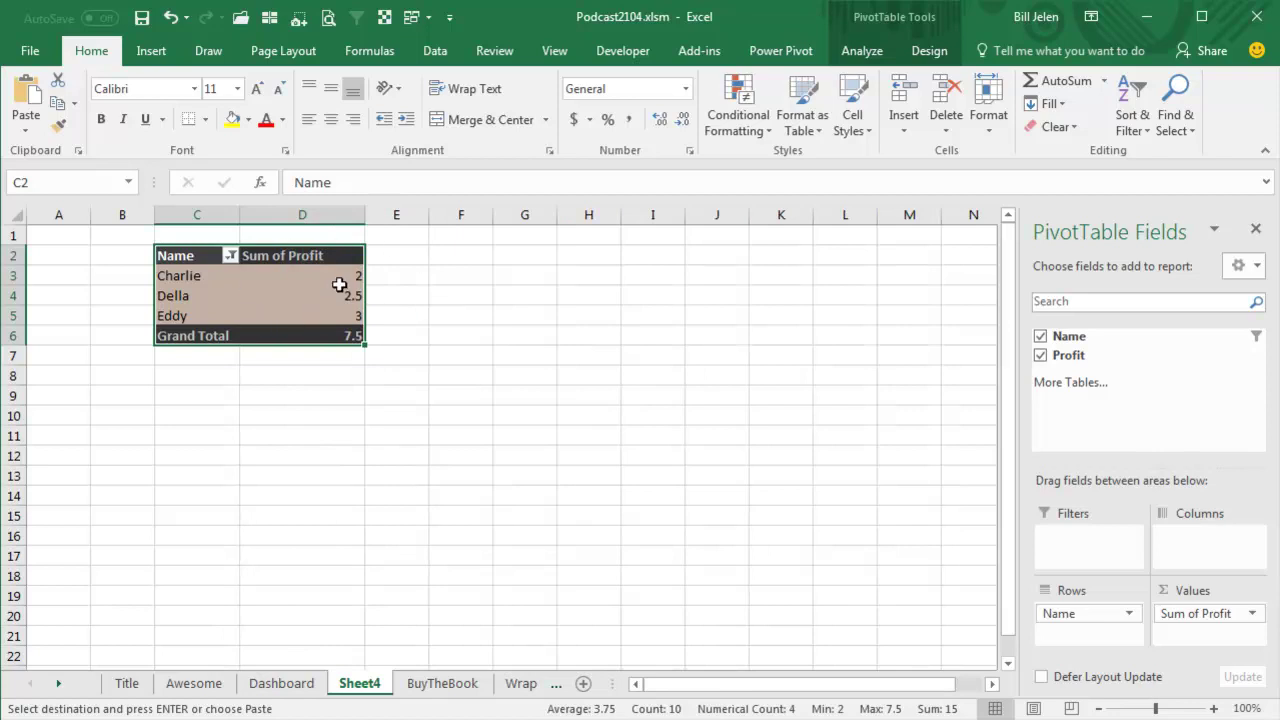
mouse_move(341, 279)
click(298, 686)
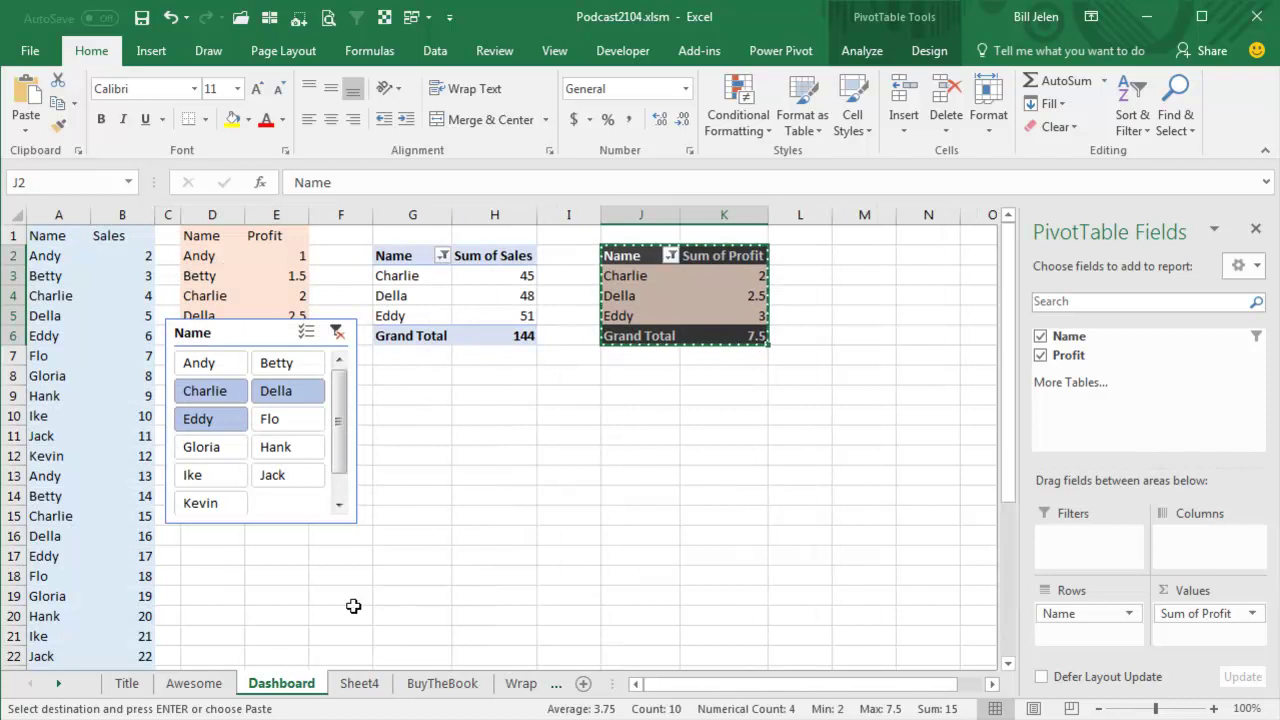
Step: Copy the Name slicer from the Dashboard sheet and paste it beside the profit pivot table on Sheet4
click(246, 333)
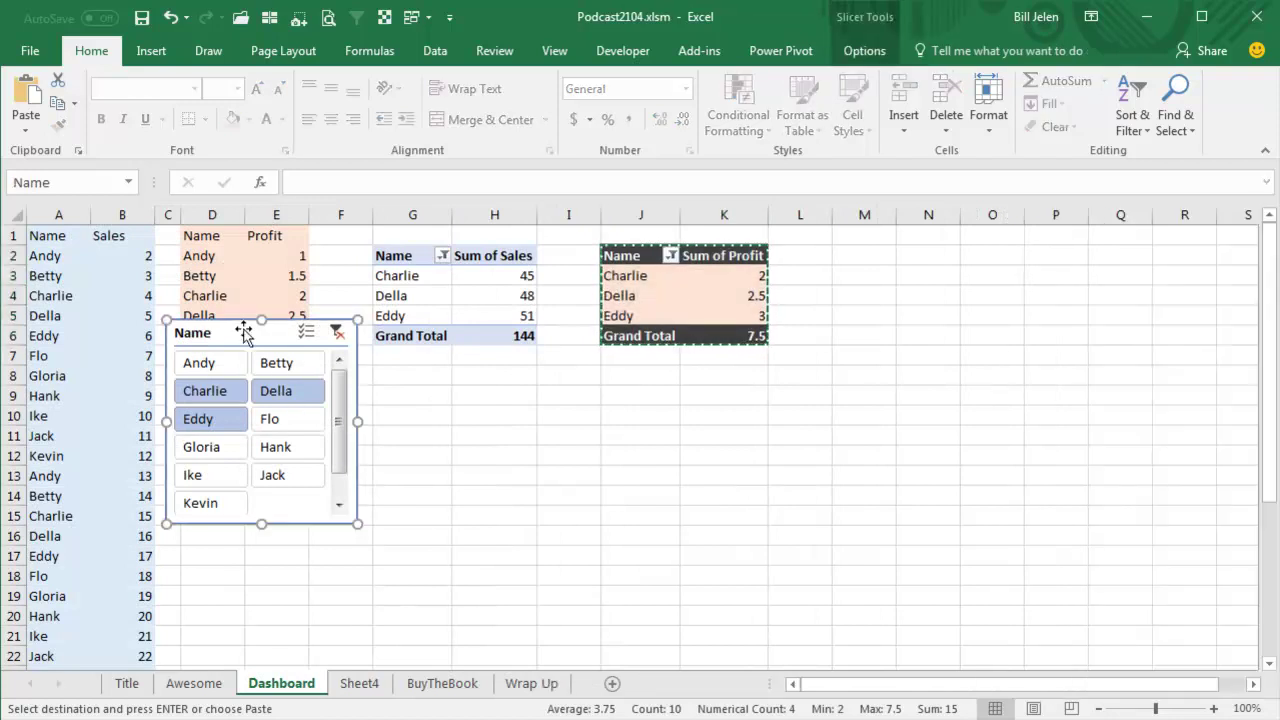
key(Escape)
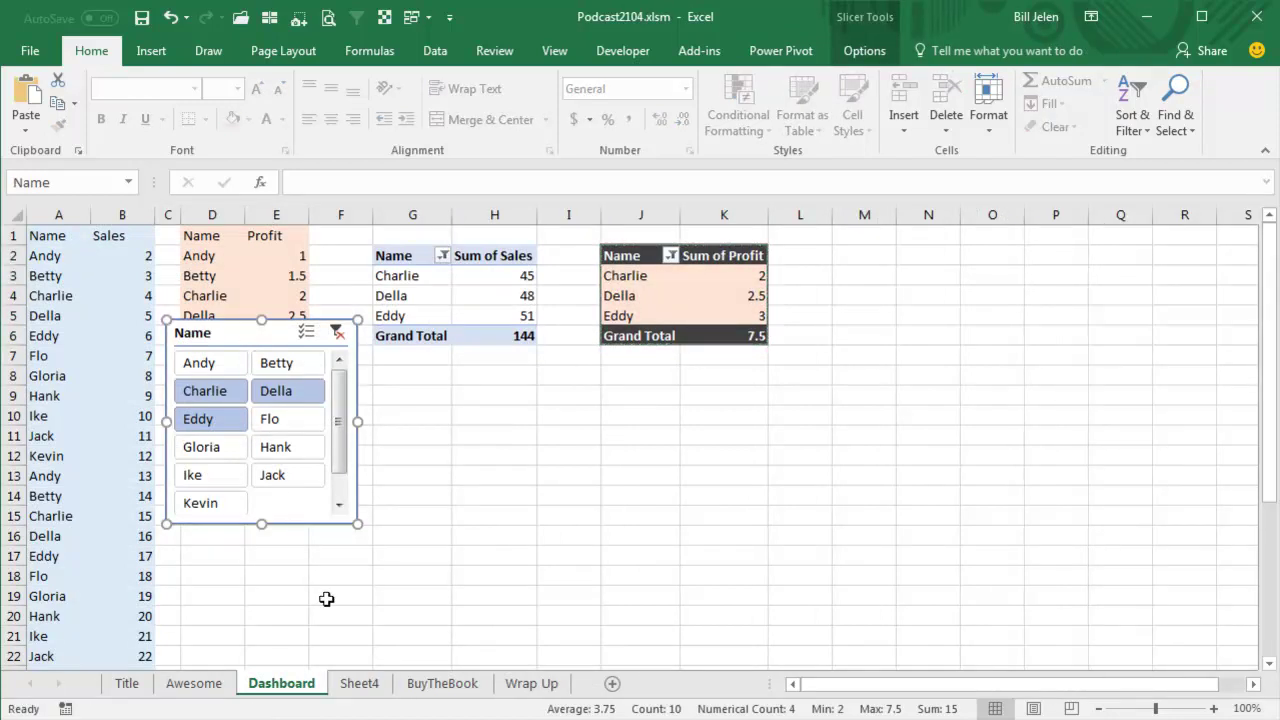
click(359, 683)
click(458, 281)
key(ctrl+v)
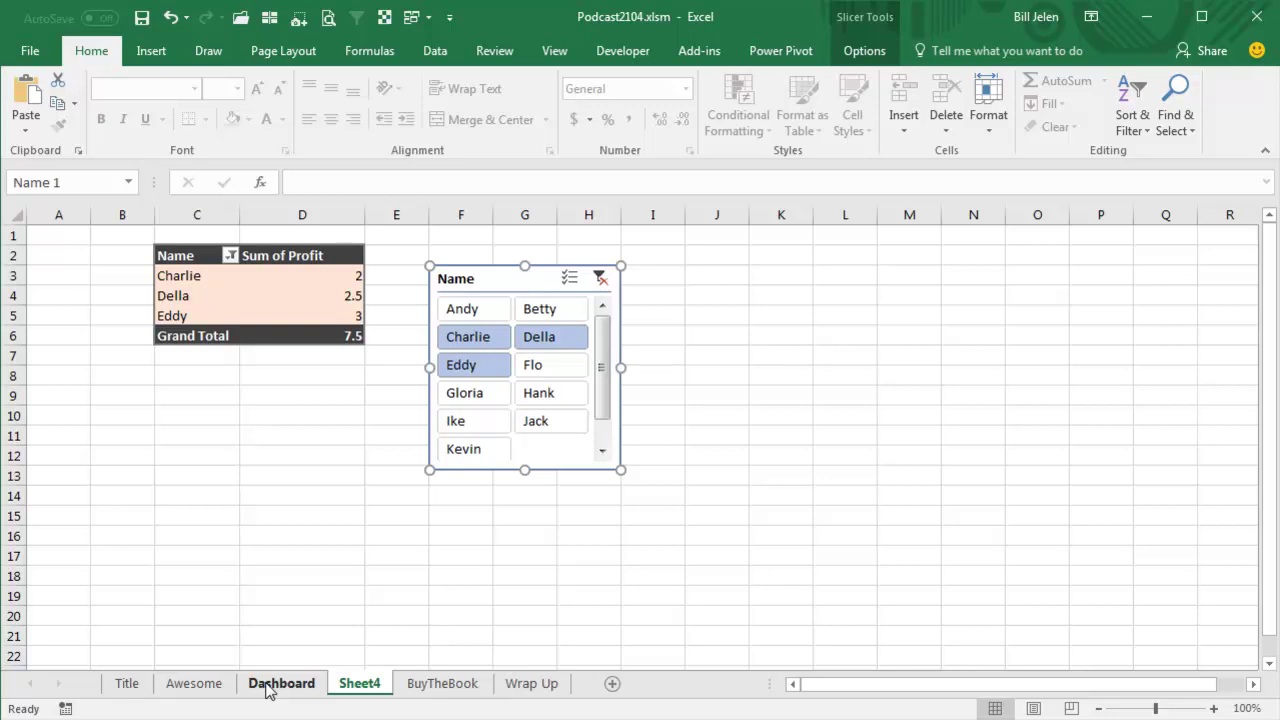
Step: Test the pasted Name slicer on Sheet4 by filtering to various single names, finishing with the last name
click(464, 308)
click(490, 366)
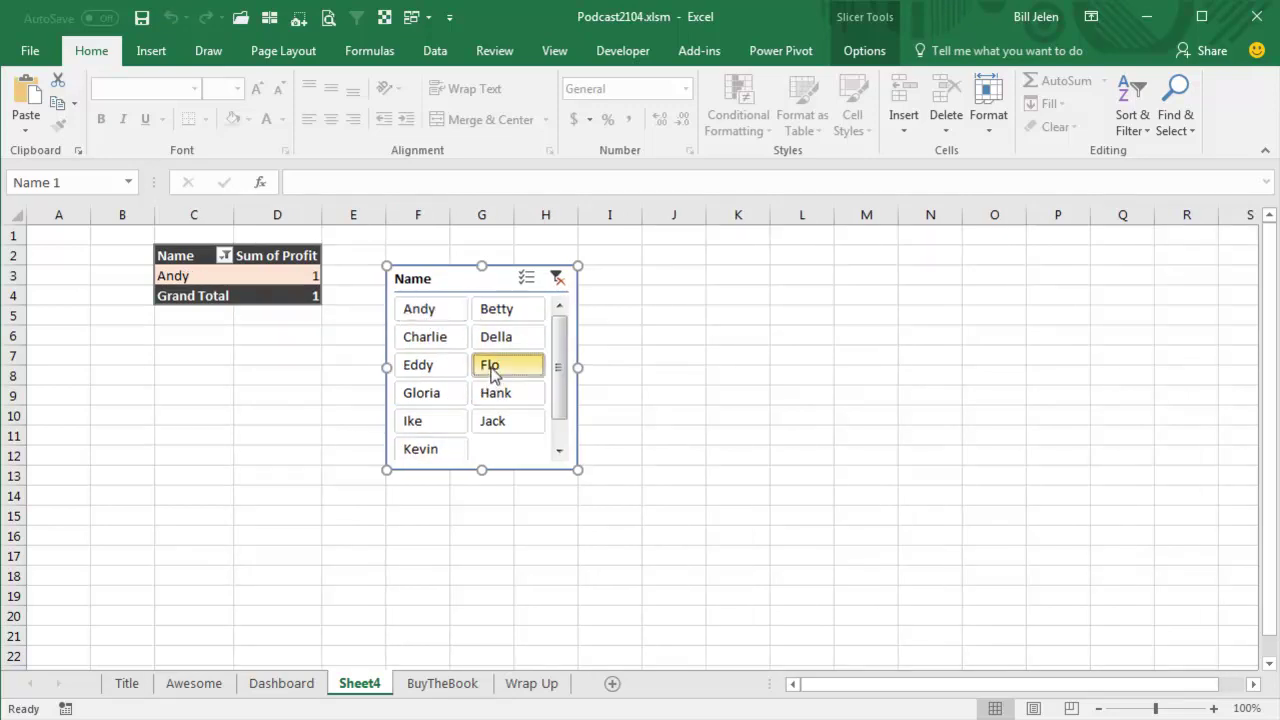
click(434, 395)
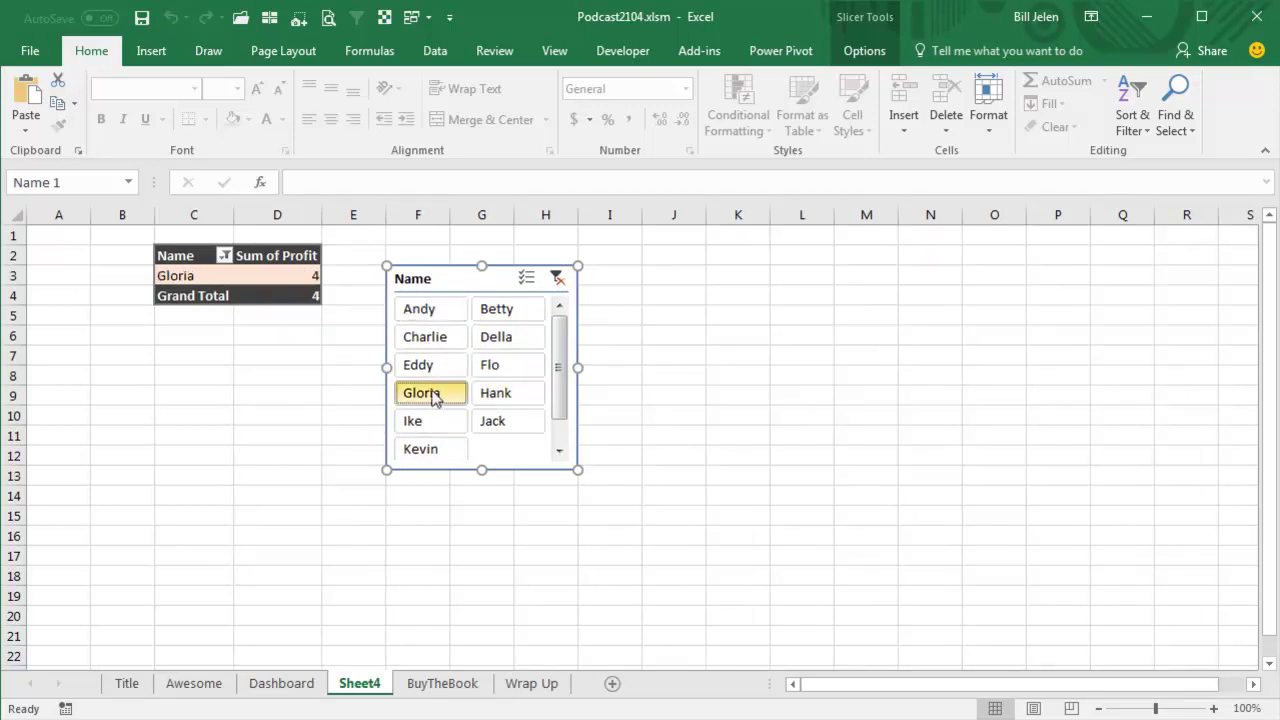
click(436, 342)
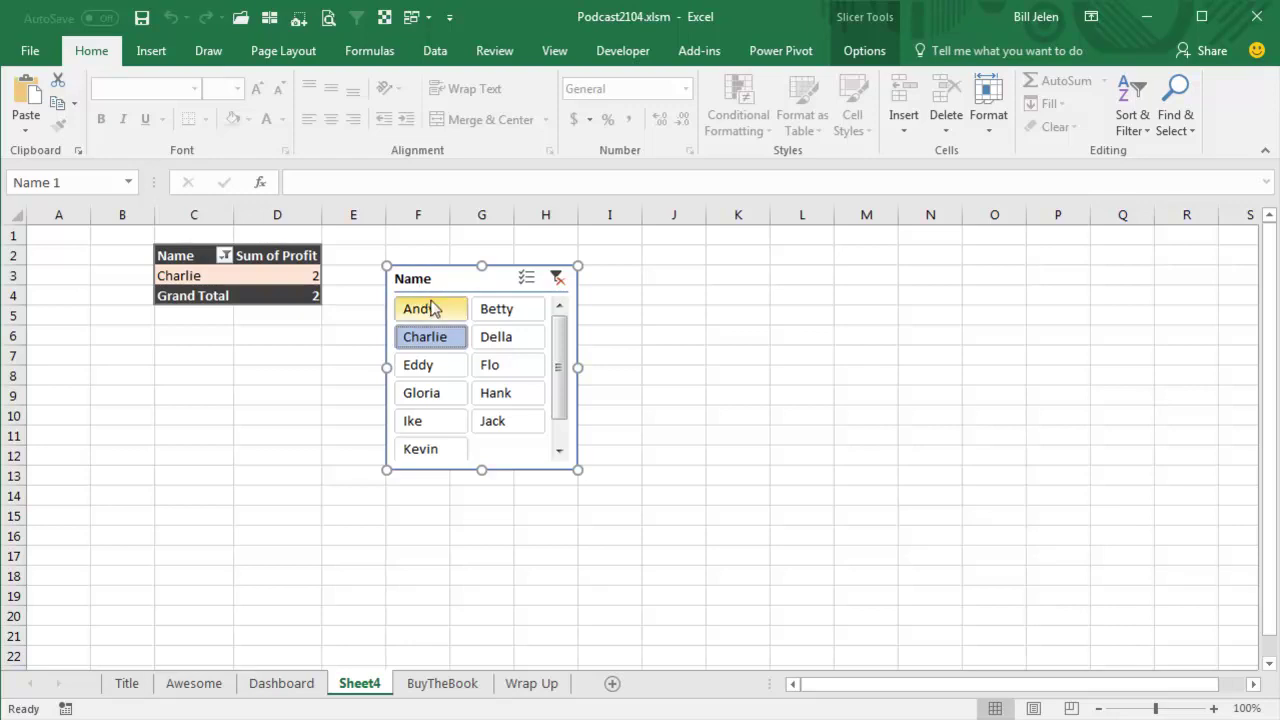
click(432, 310)
click(492, 310)
click(488, 337)
click(445, 397)
click(482, 425)
click(435, 450)
Step: On Dashboard, insert a Region column before Profit and fill E2:E12 with a repeating East, West, Central pattern
key(ctrl+Page_Up)
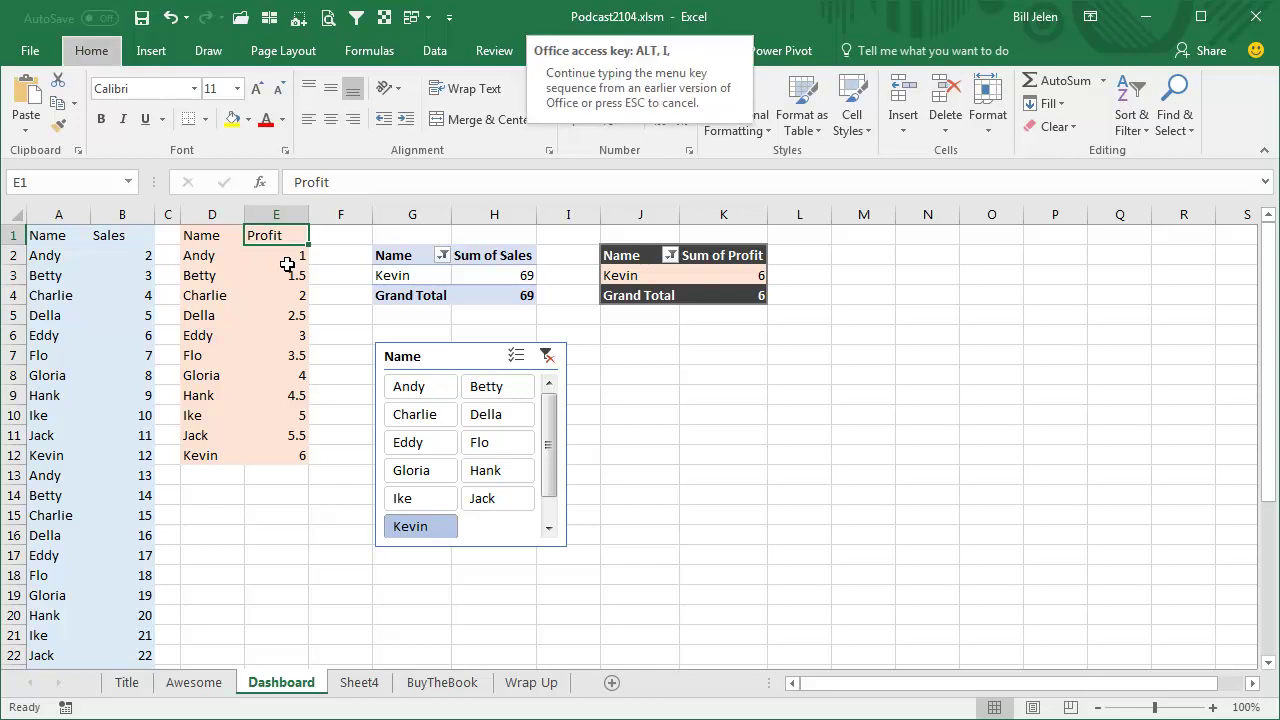
key(alt+i)
text(cReg)
text(ion)
key(Return)
text(East)
key(Return)
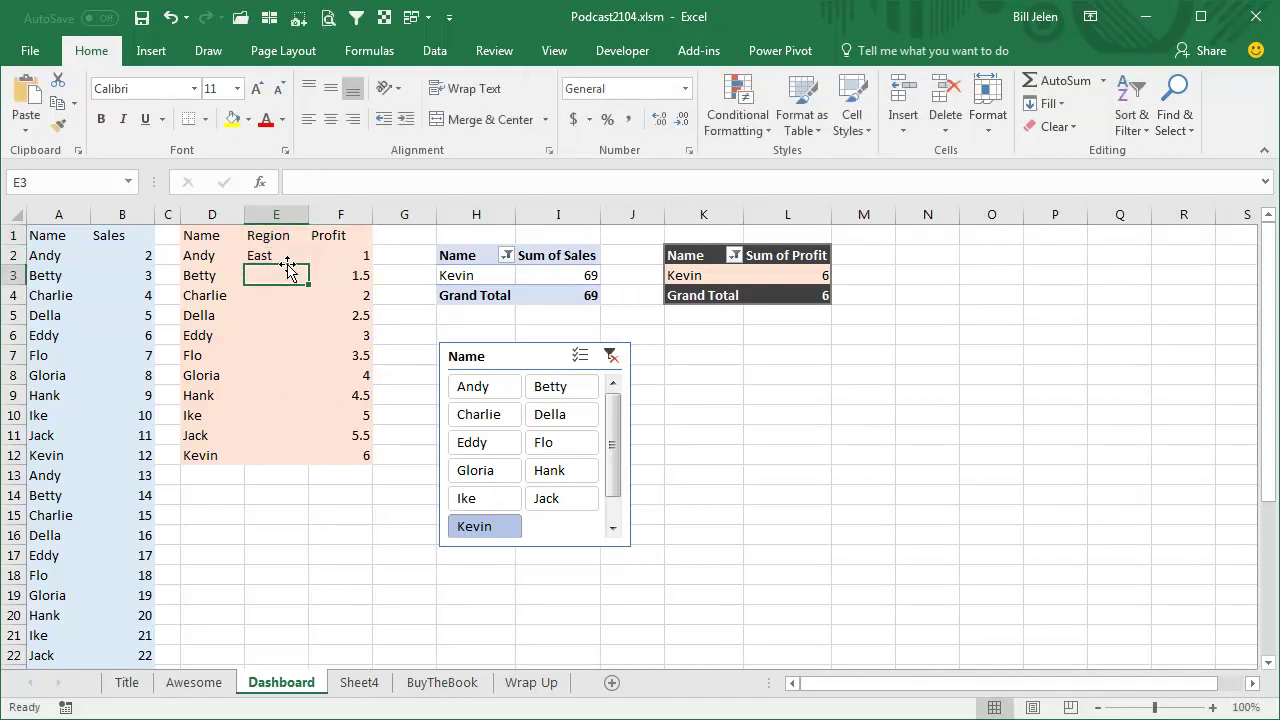
text(West)
key(Return)
drag(286, 263, 271, 455)
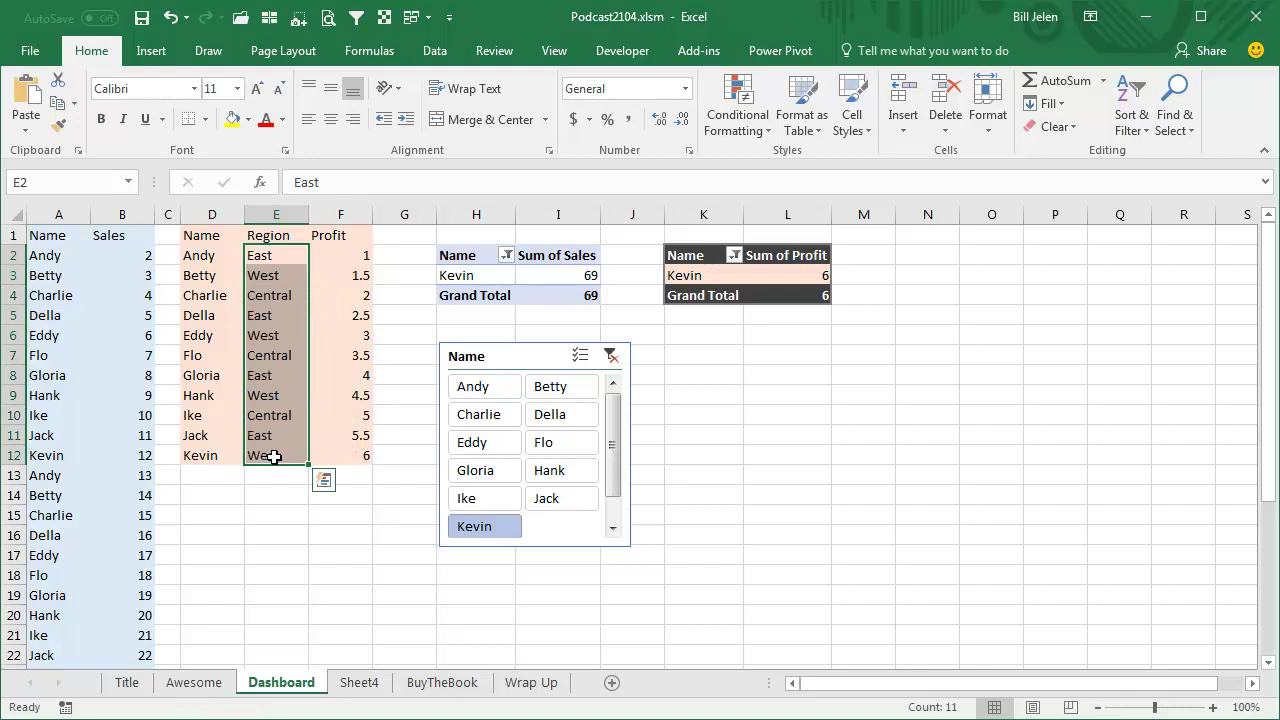
Step: Refresh the profit pivot table and add a Region slicer to it, placed below and beside the pivot table
click(696, 275)
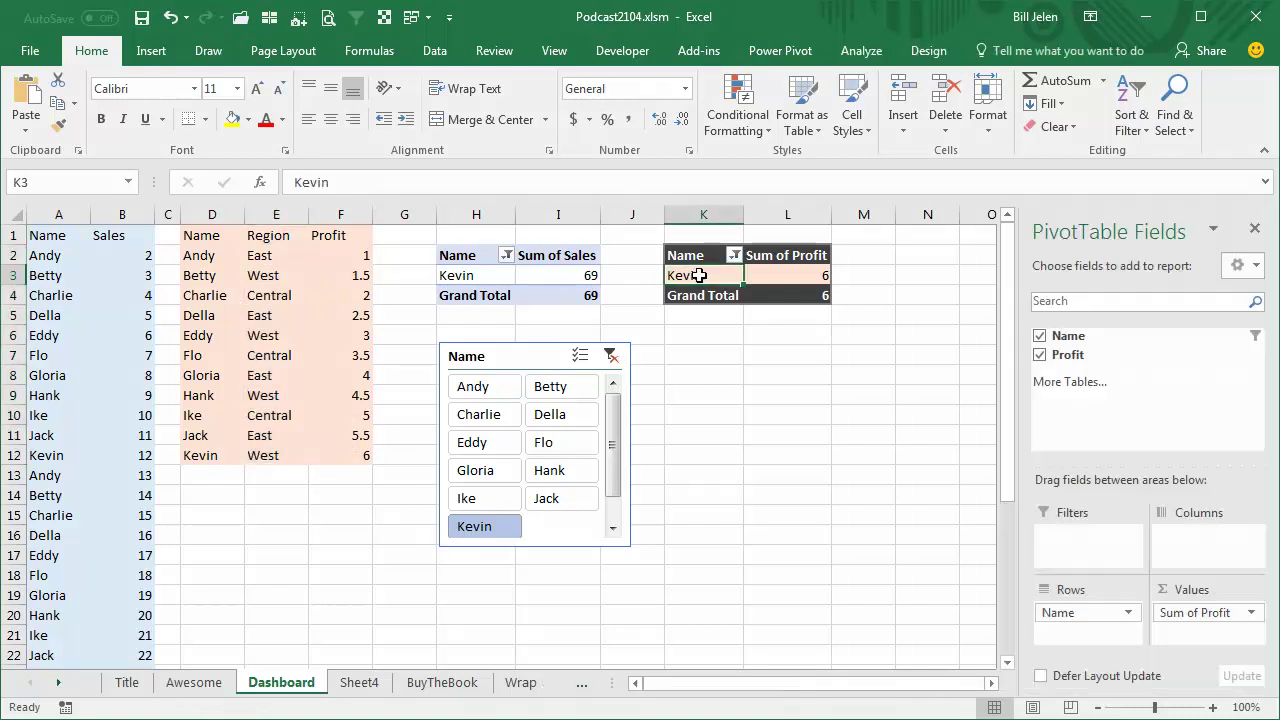
click(861, 50)
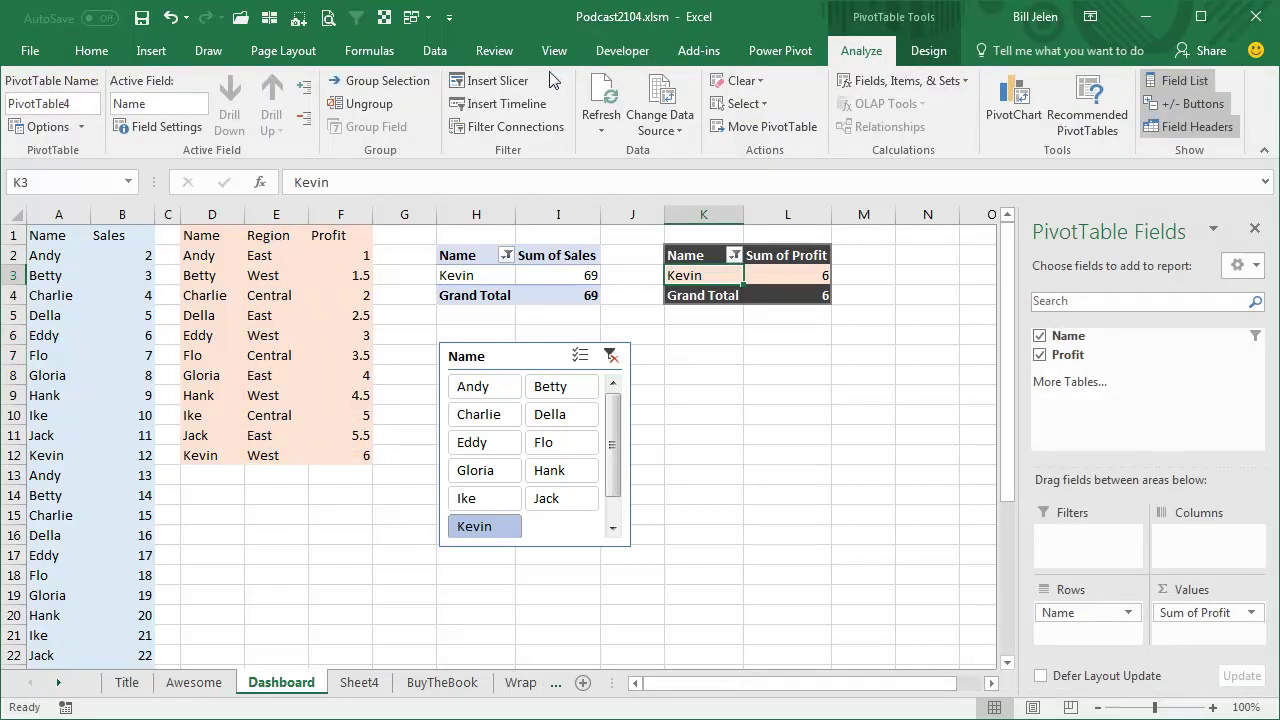
click(588, 92)
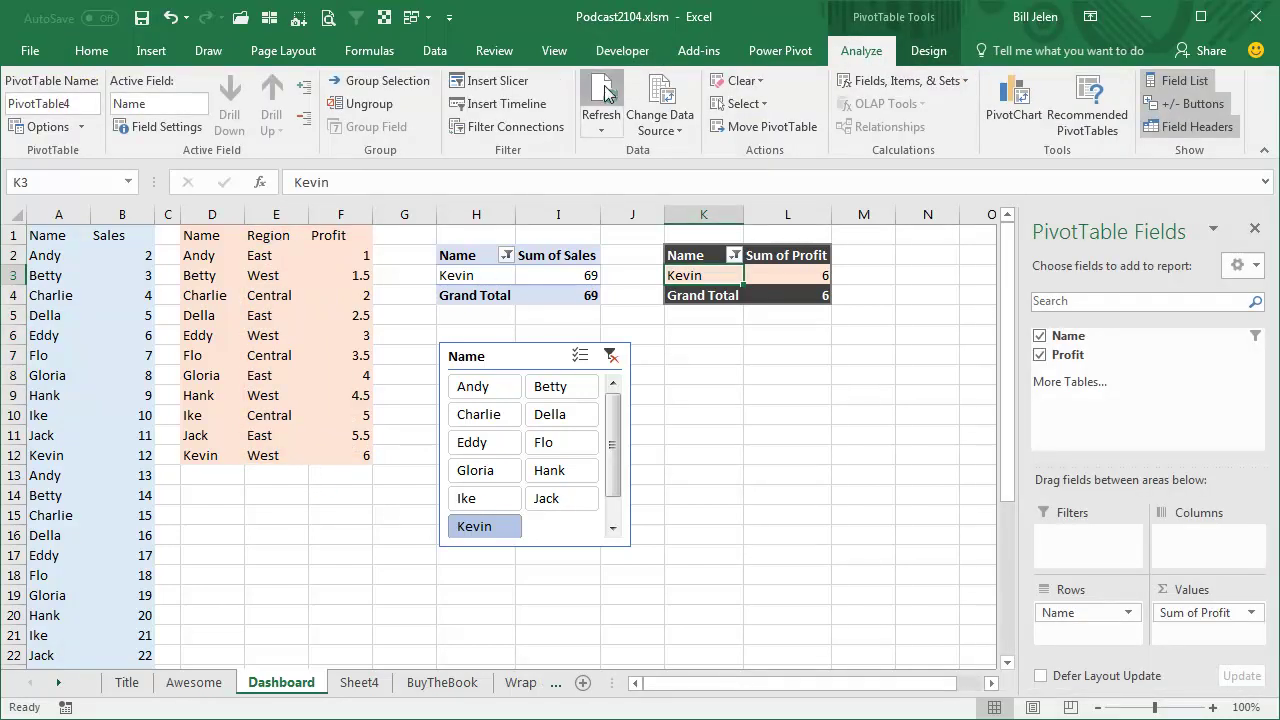
click(482, 81)
click(200, 490)
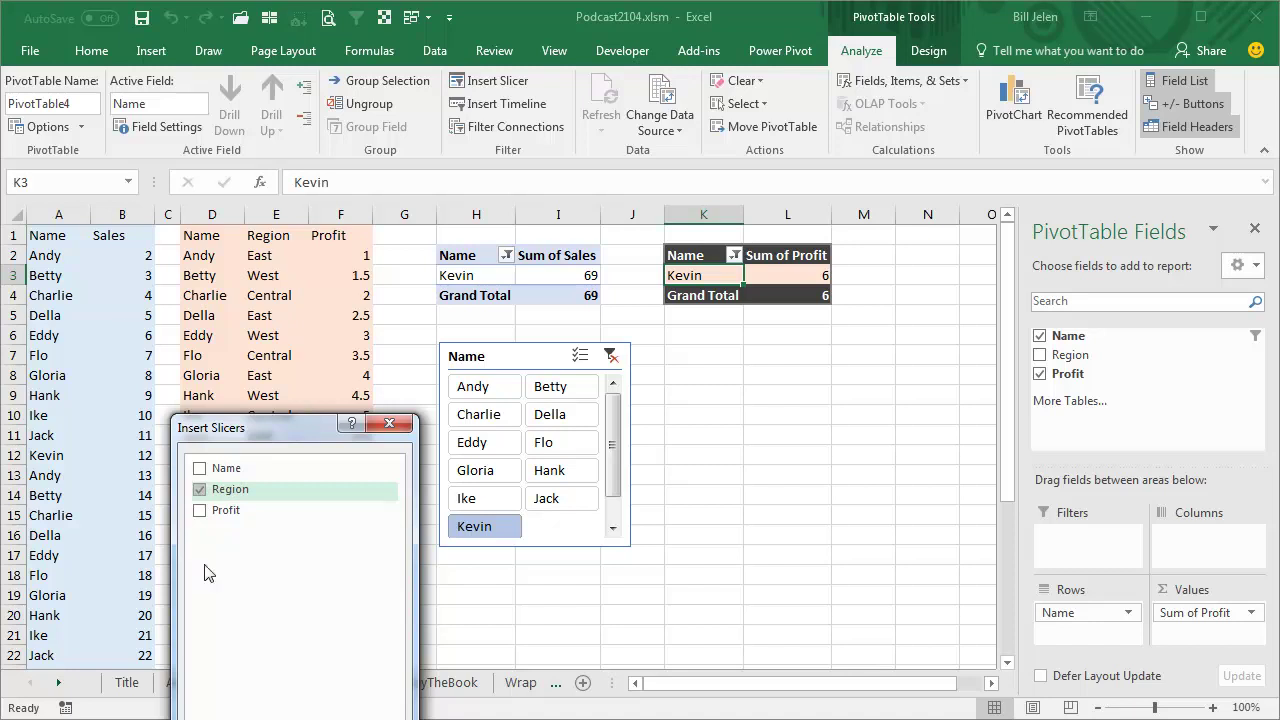
key(Return)
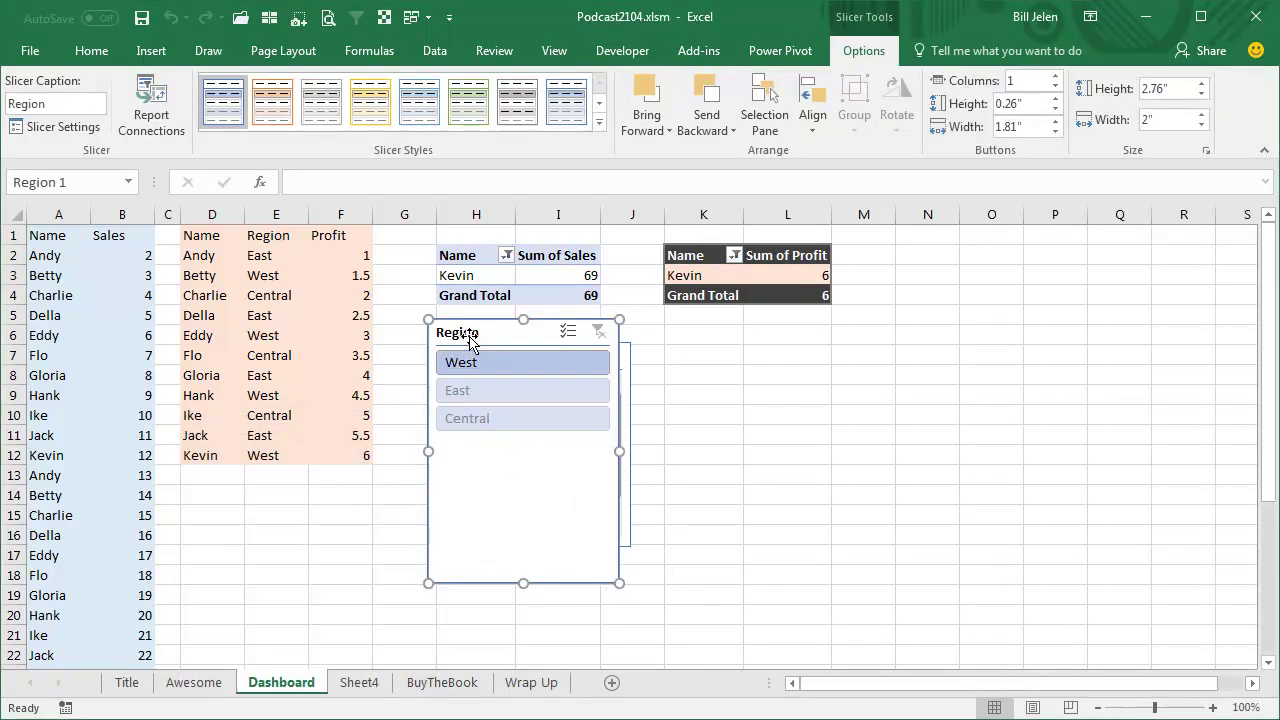
drag(466, 343, 908, 357)
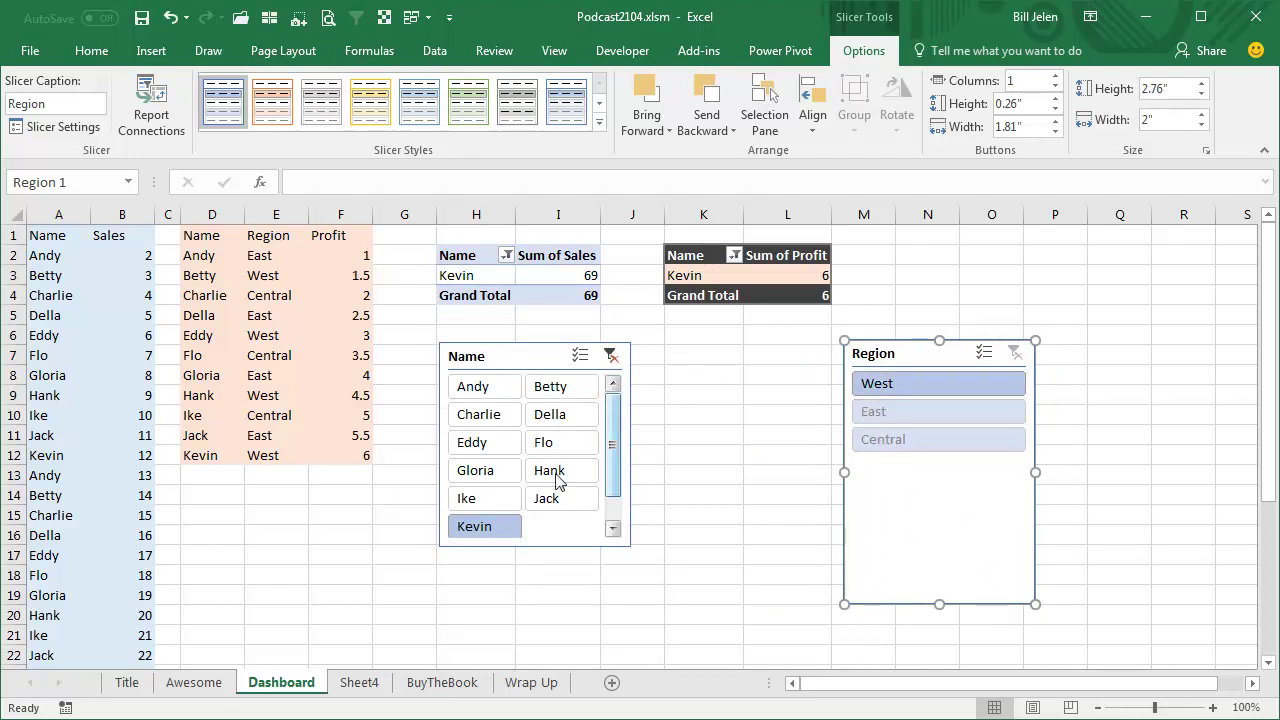
Step: Test the Region slicer with East and Central, with the Name slicer's filter cleared and that slicer moved below the profit data
click(893, 415)
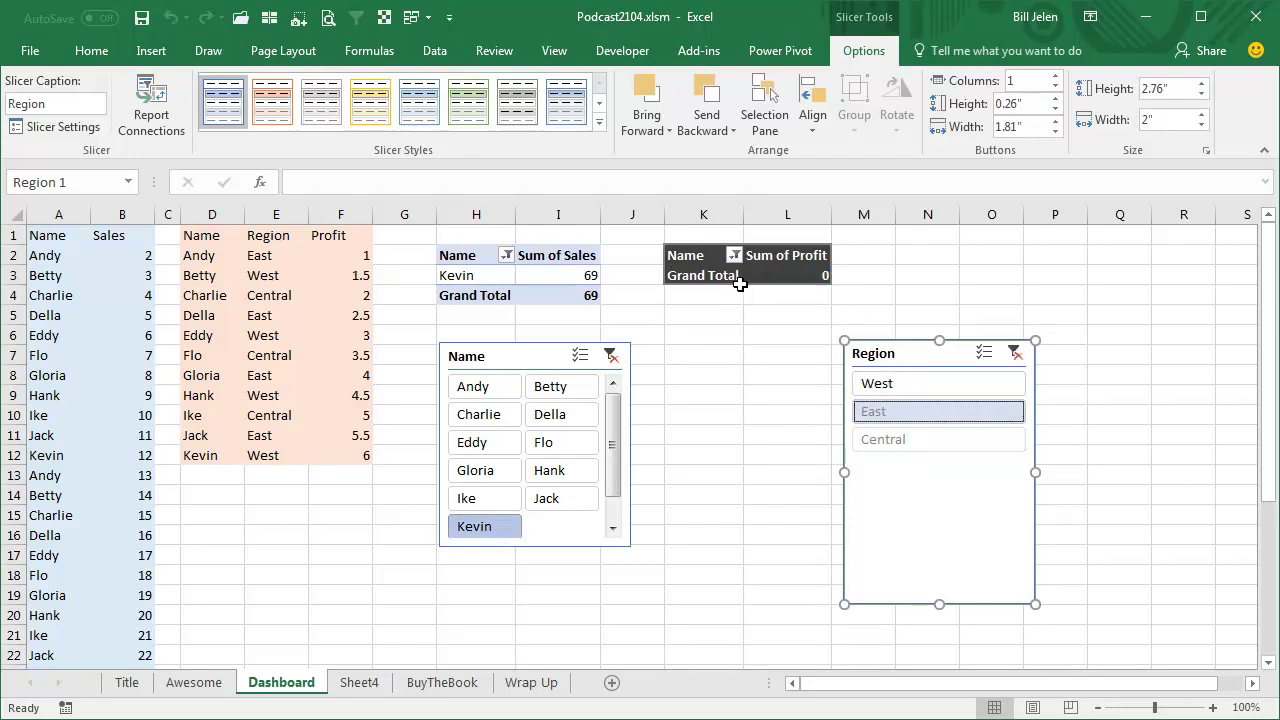
click(610, 357)
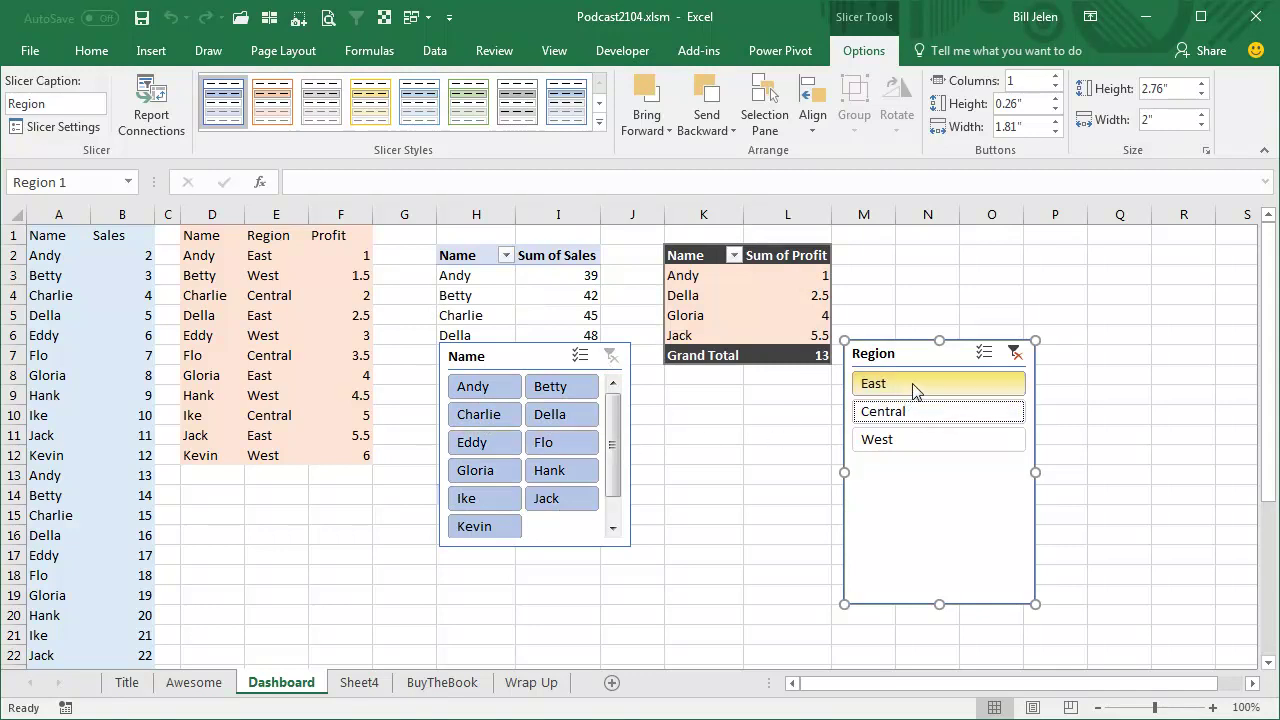
drag(508, 358, 280, 470)
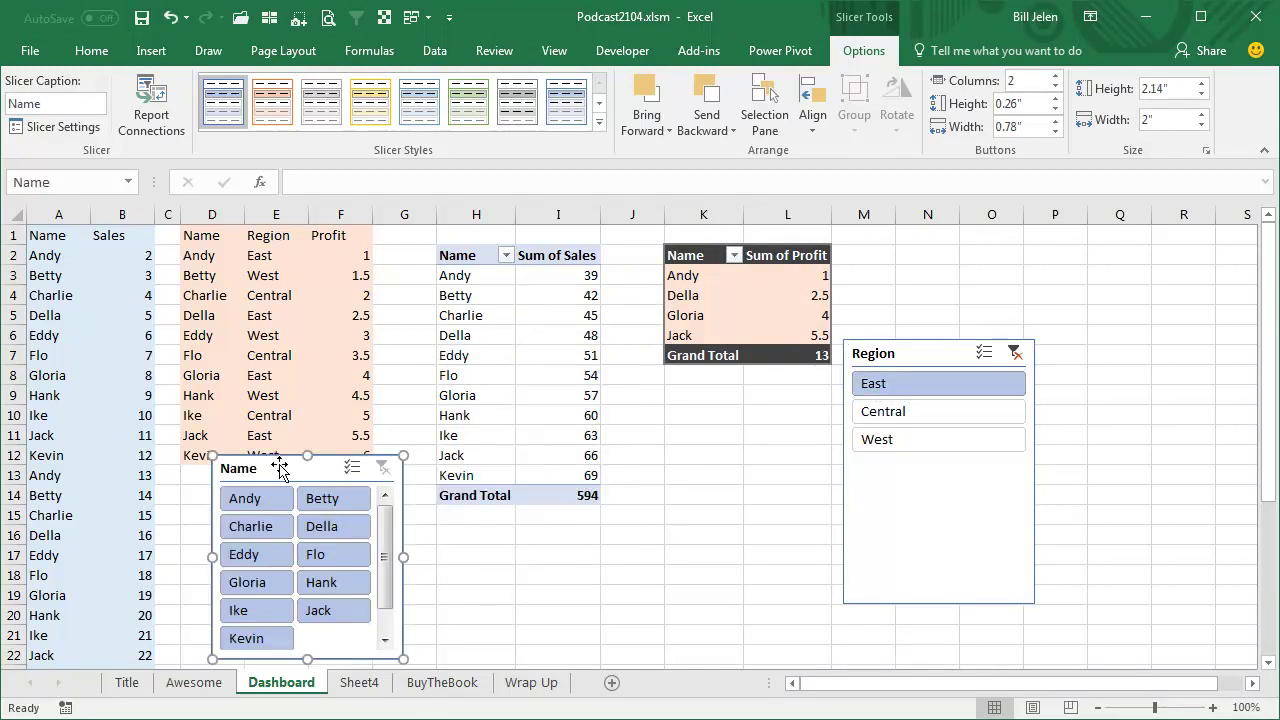
click(908, 415)
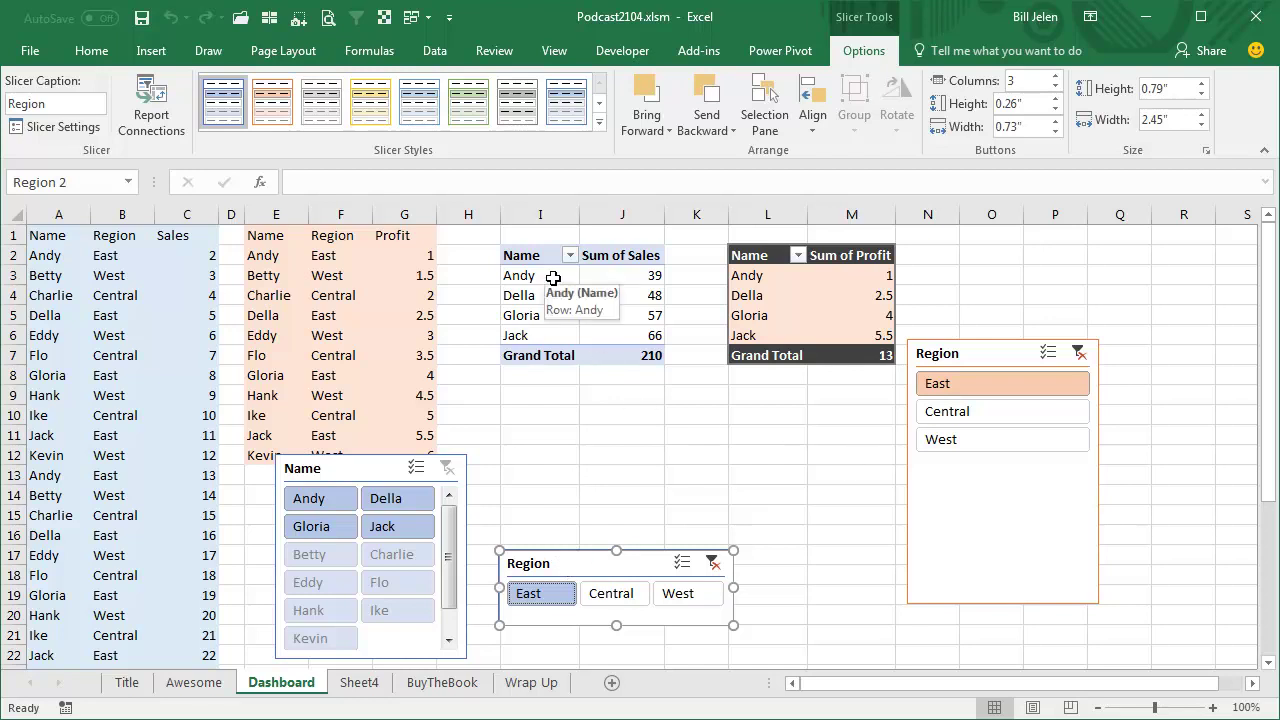
Step: Check the slicer settings of the profit and sales Region slicers for their names used in formulas
click(955, 353)
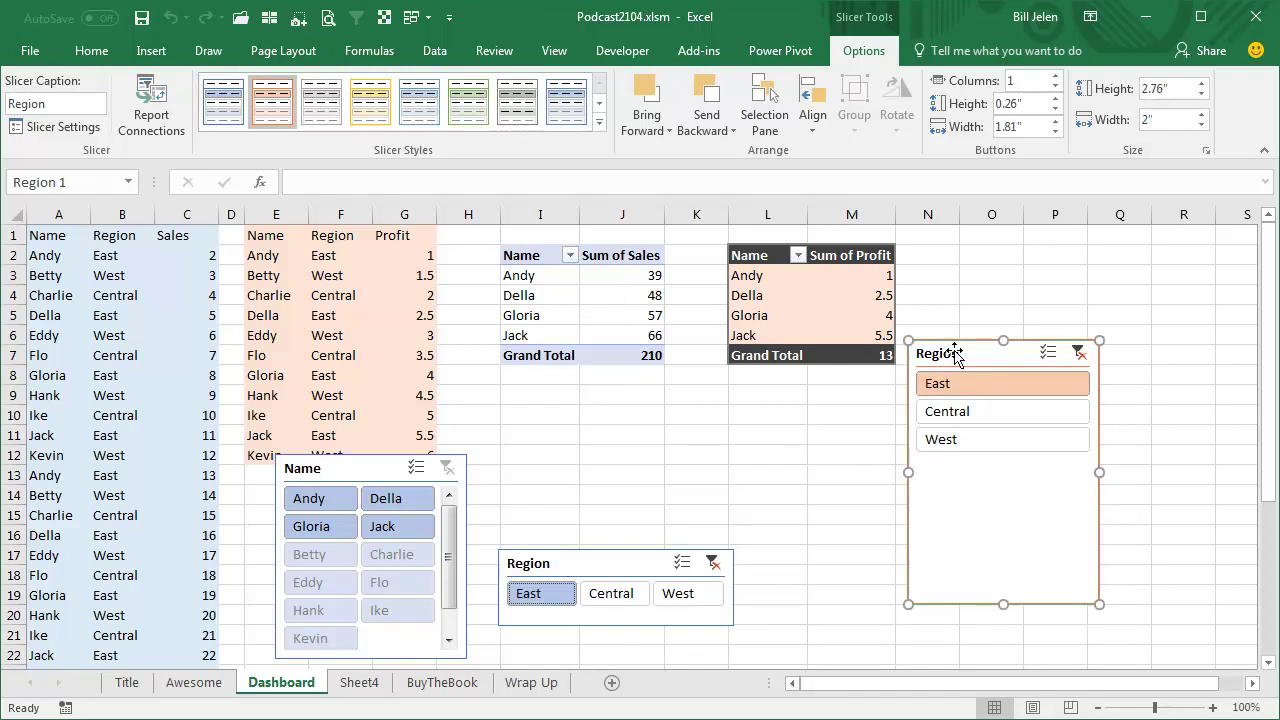
click(79, 136)
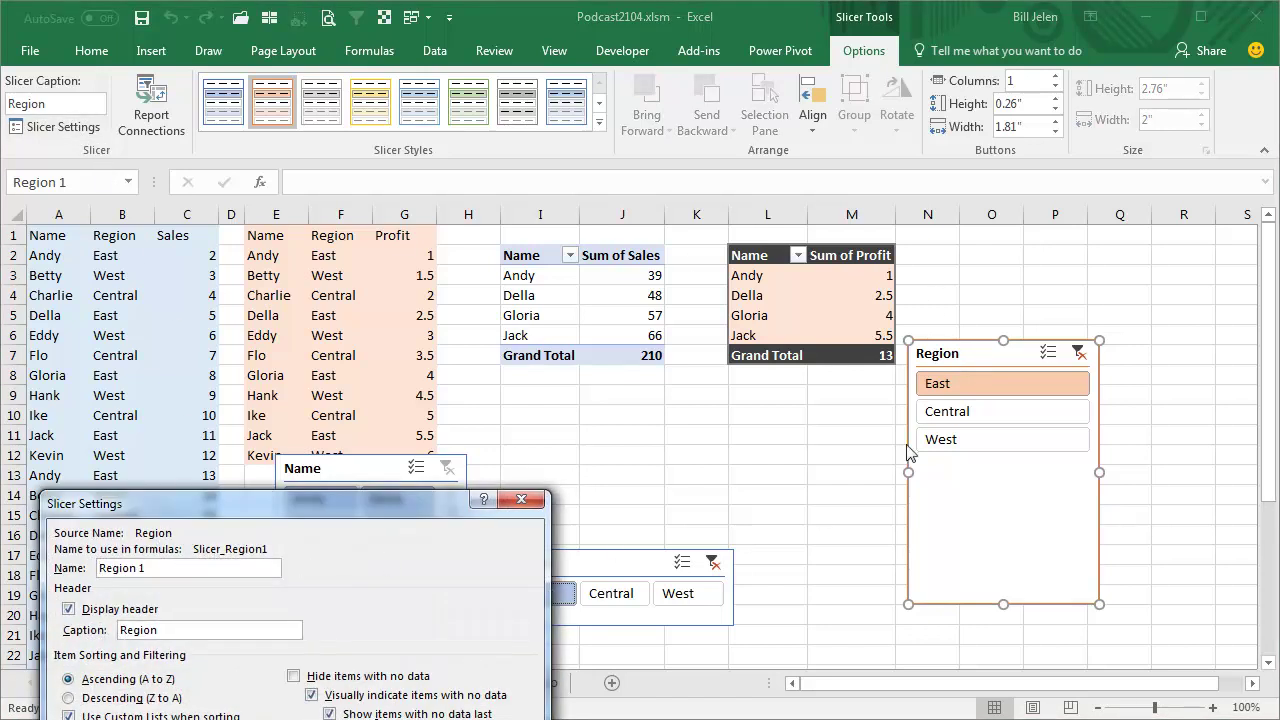
key(Escape)
click(581, 566)
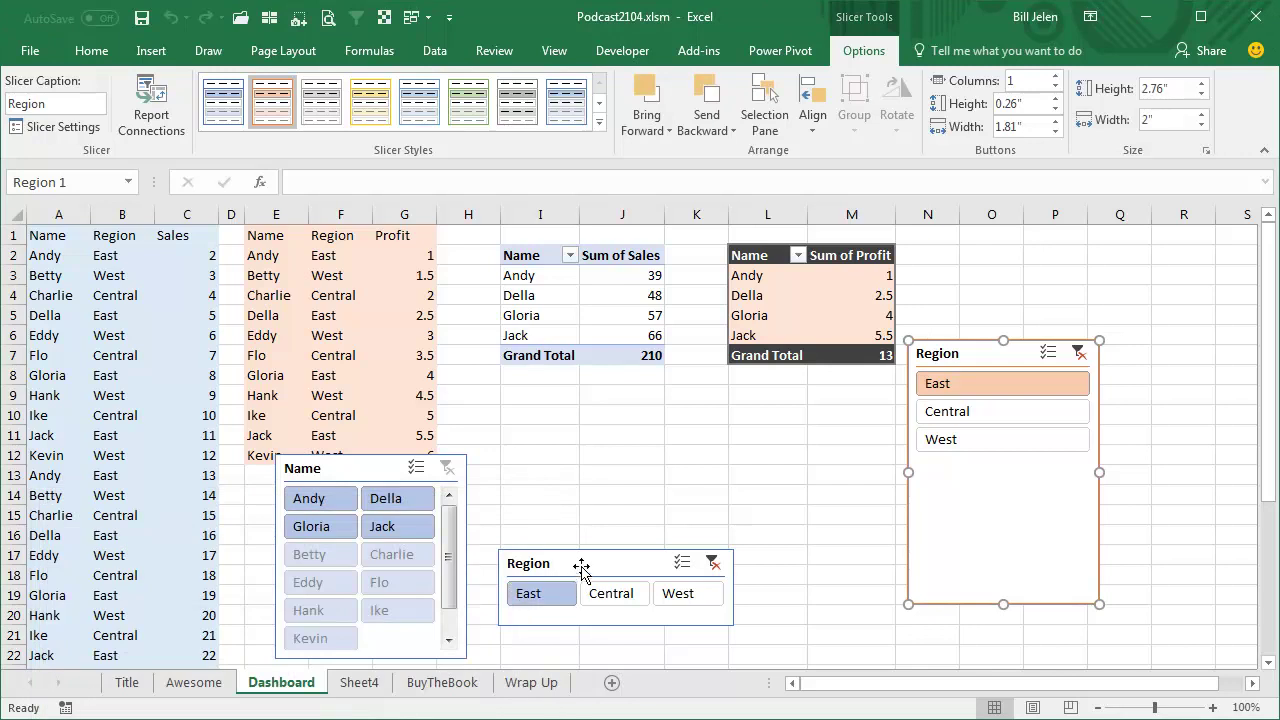
click(58, 127)
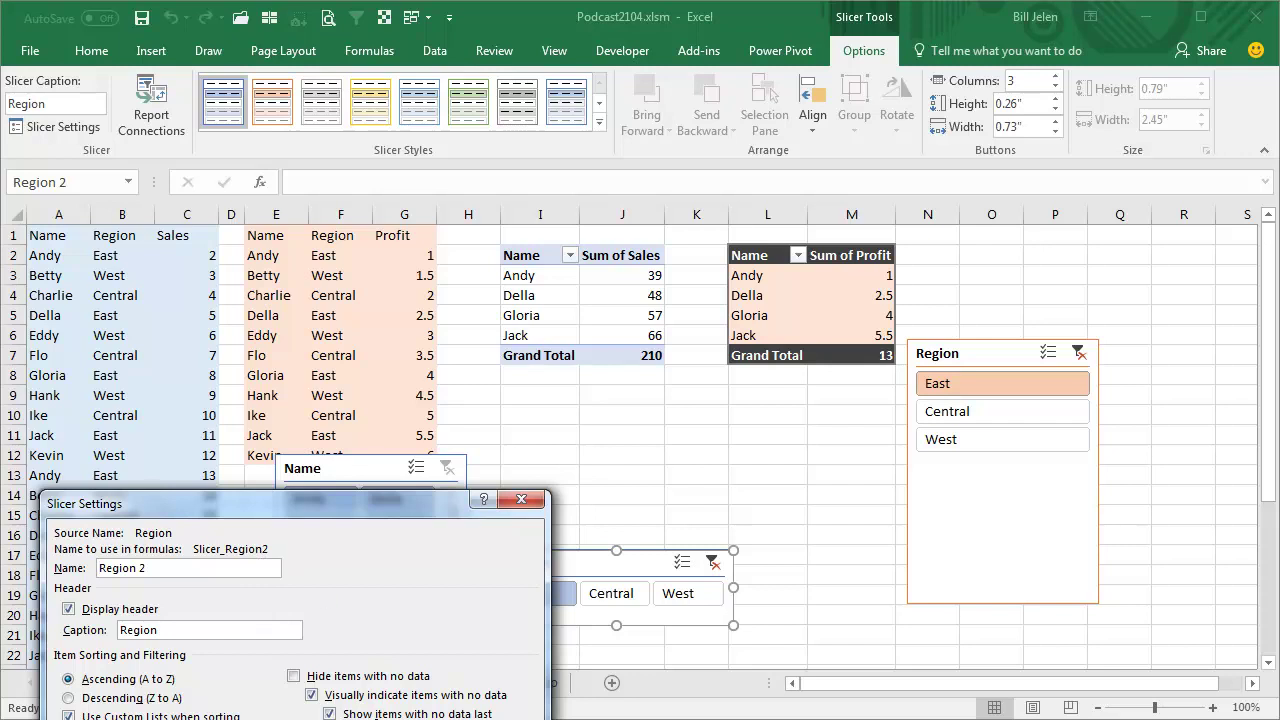
key(Return)
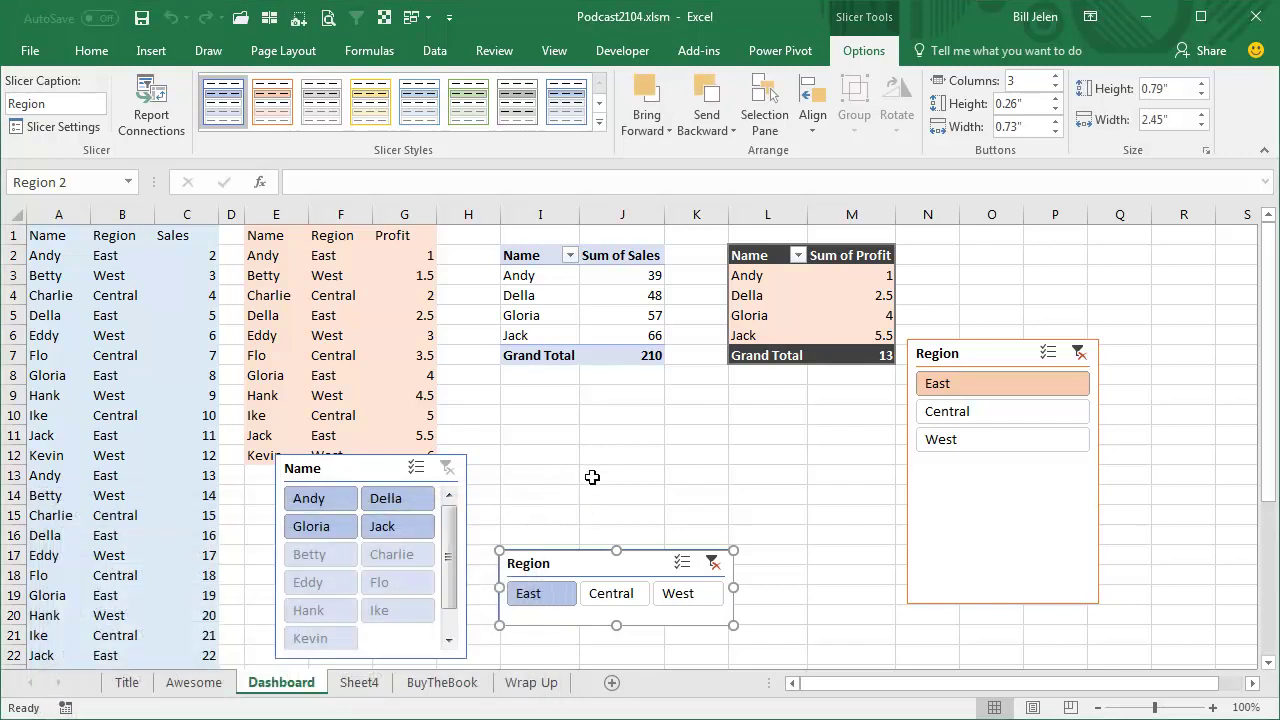
Step: Review the Dashboard sheet's PivotTableUpdate code in the Visual Basic editor, and test the sales Region slicer with Central, West and East
key(alt+F11)
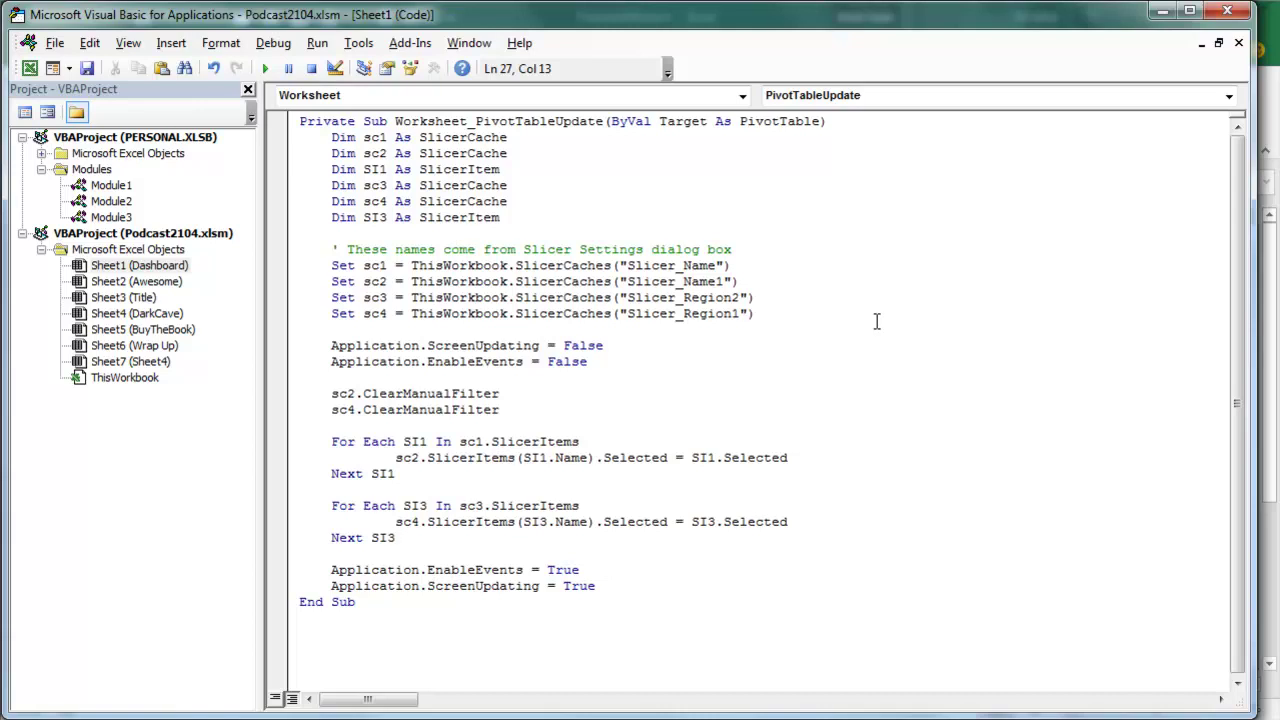
key(alt+Tab)
click(948, 355)
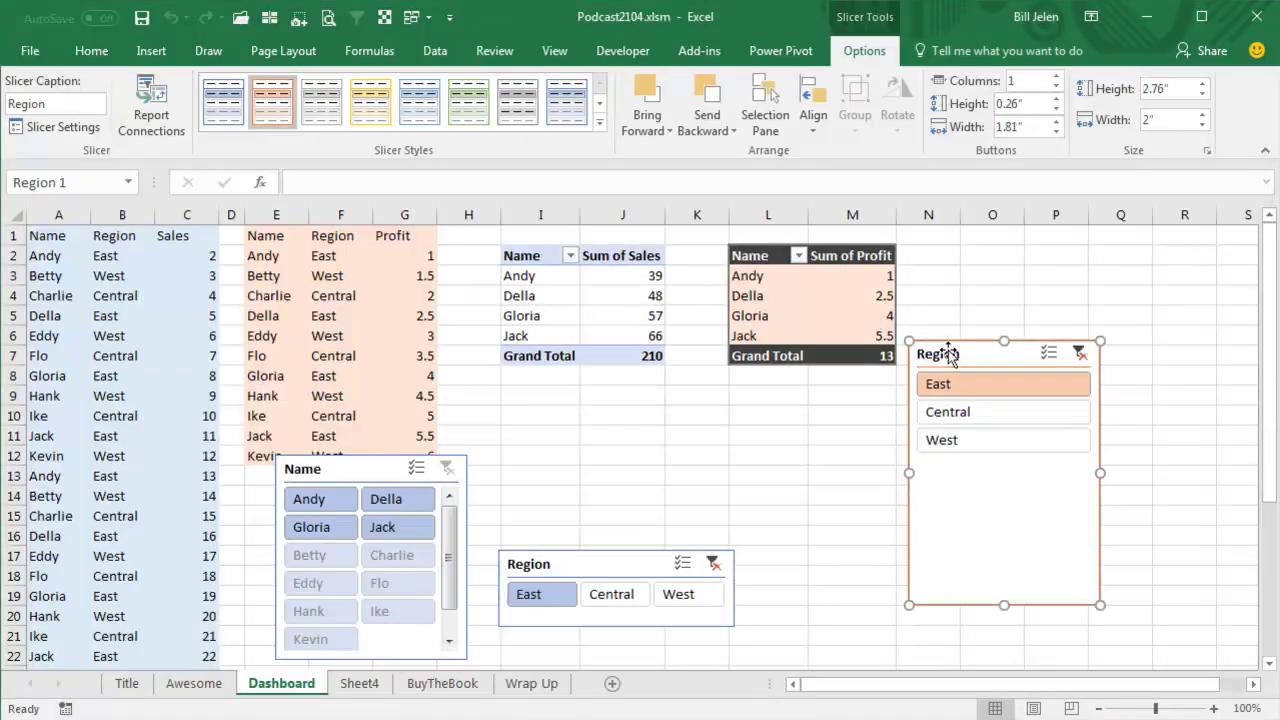
click(624, 598)
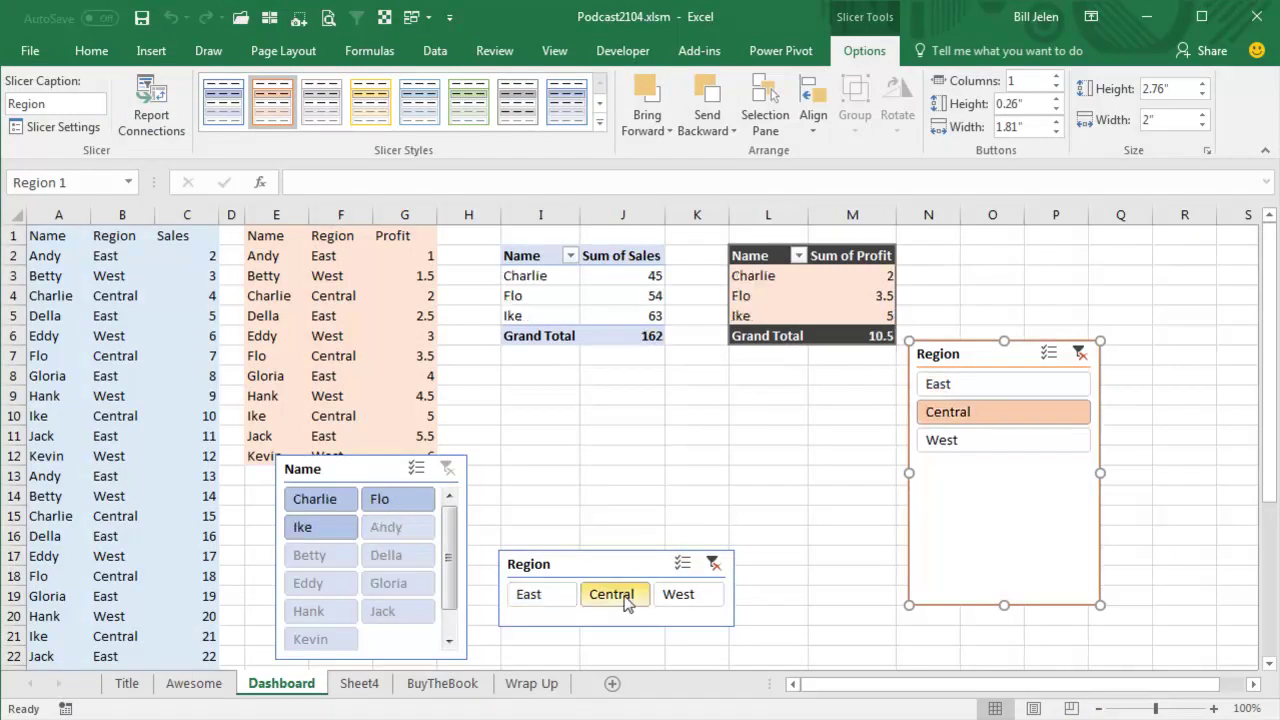
click(678, 596)
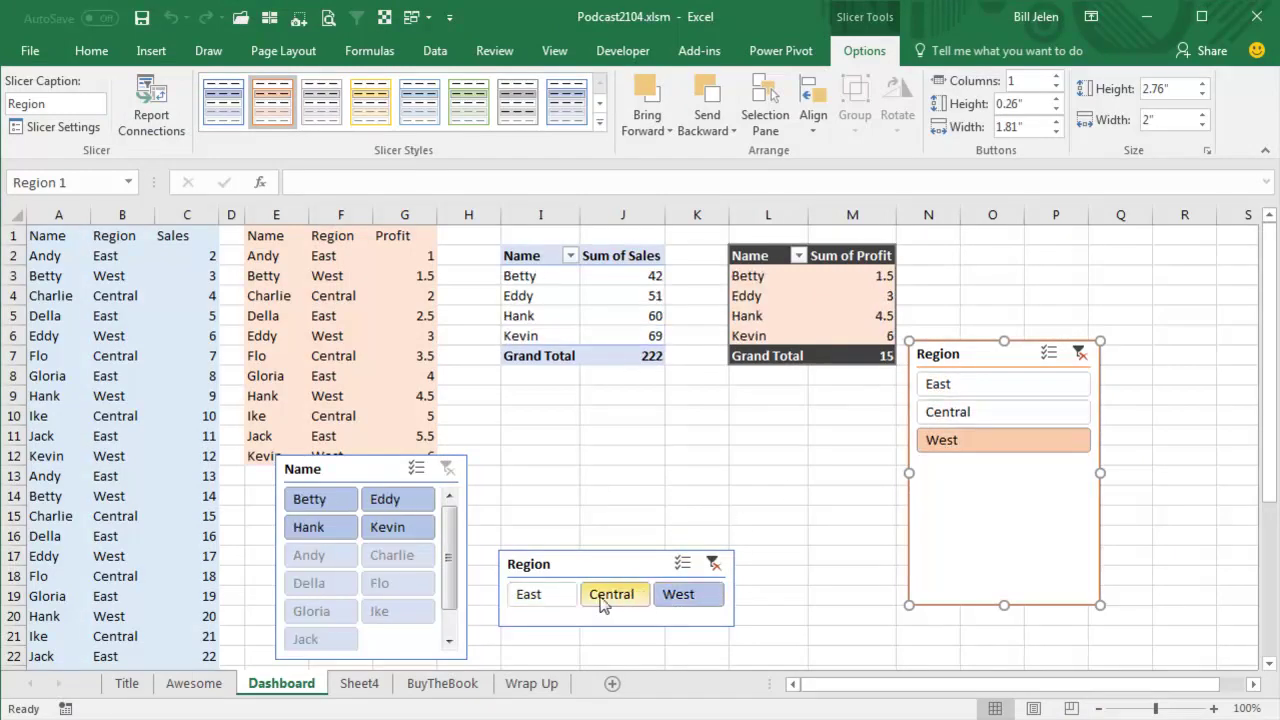
click(558, 600)
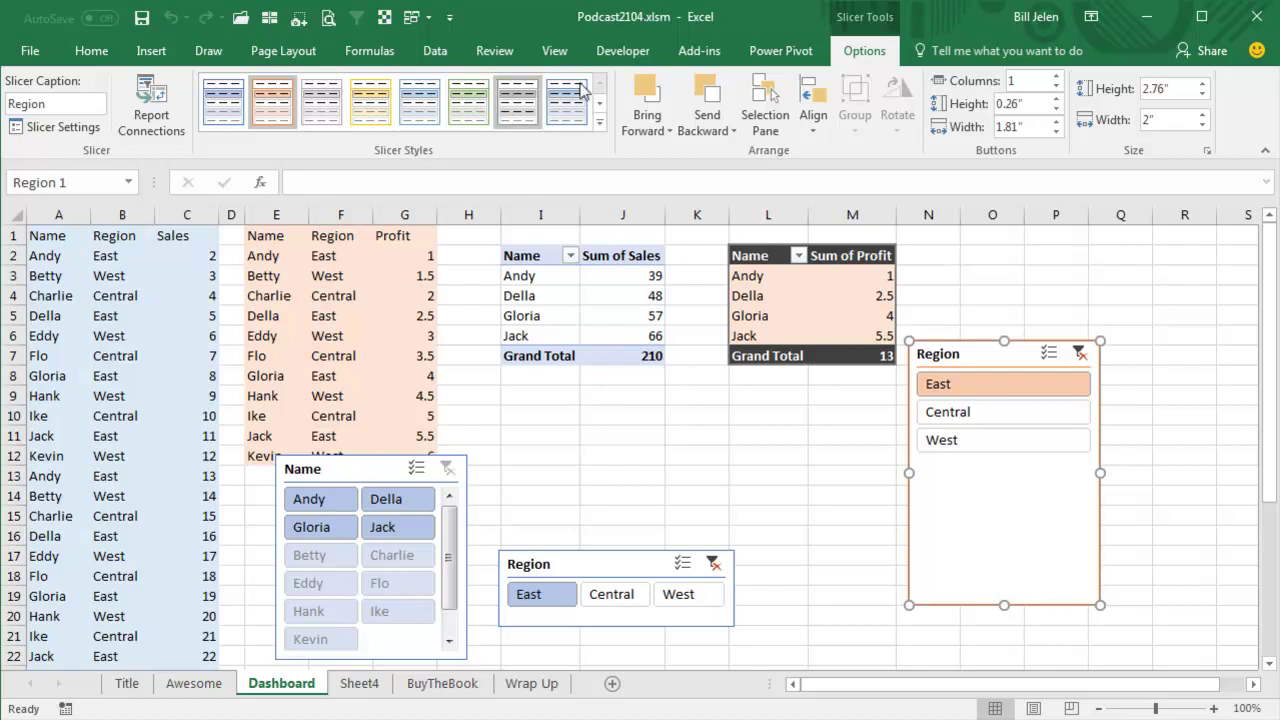
Step: Unhide the DarkCave sheet
click(89, 51)
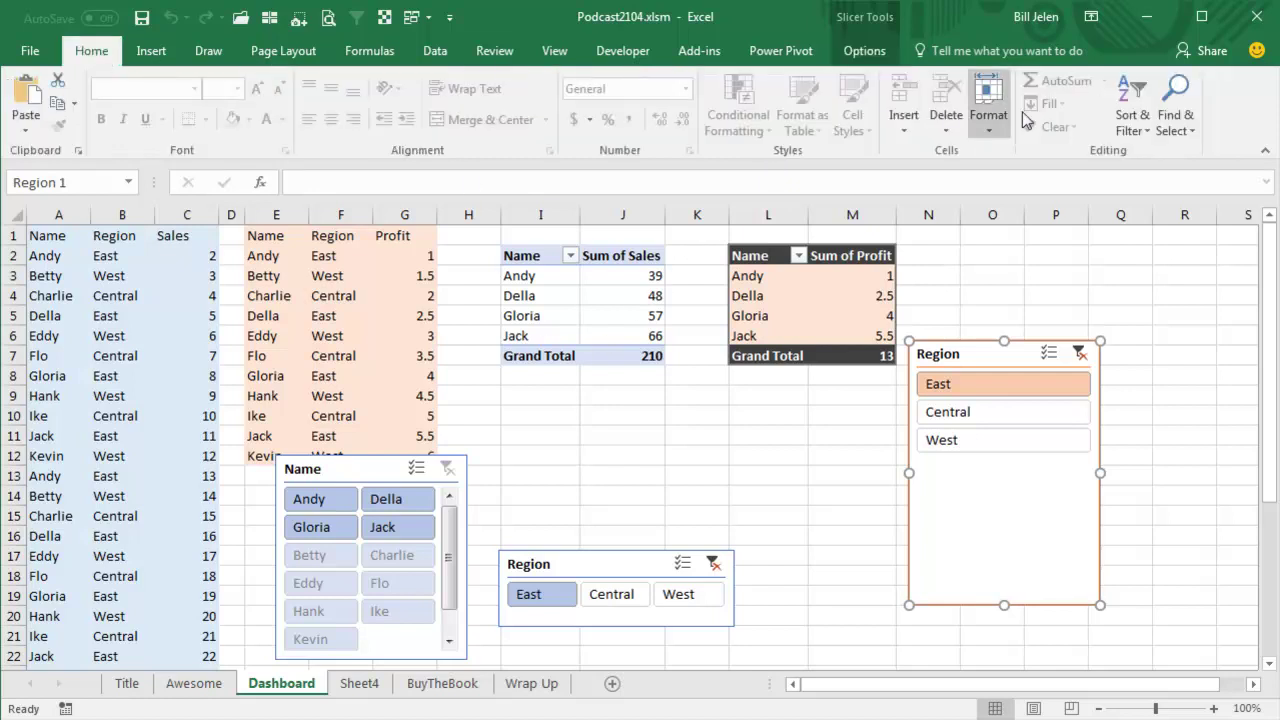
click(1184, 415)
click(988, 100)
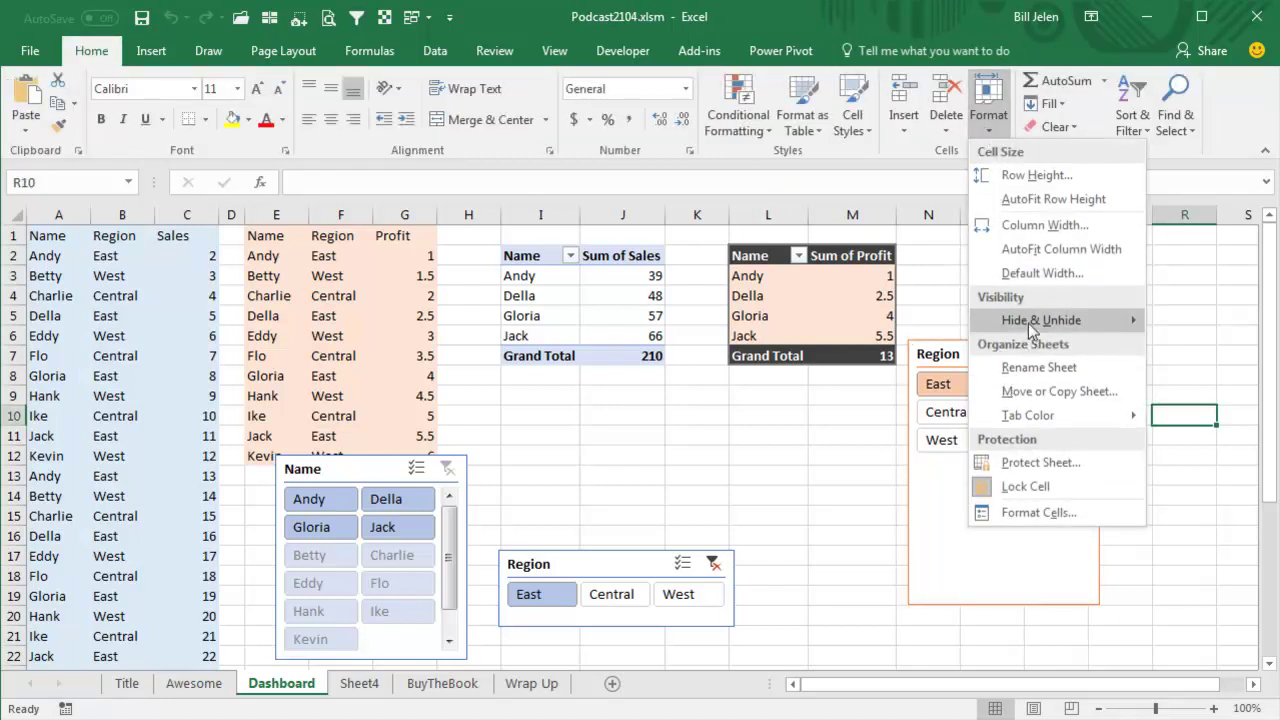
mouse_move(1028, 320)
click(1203, 442)
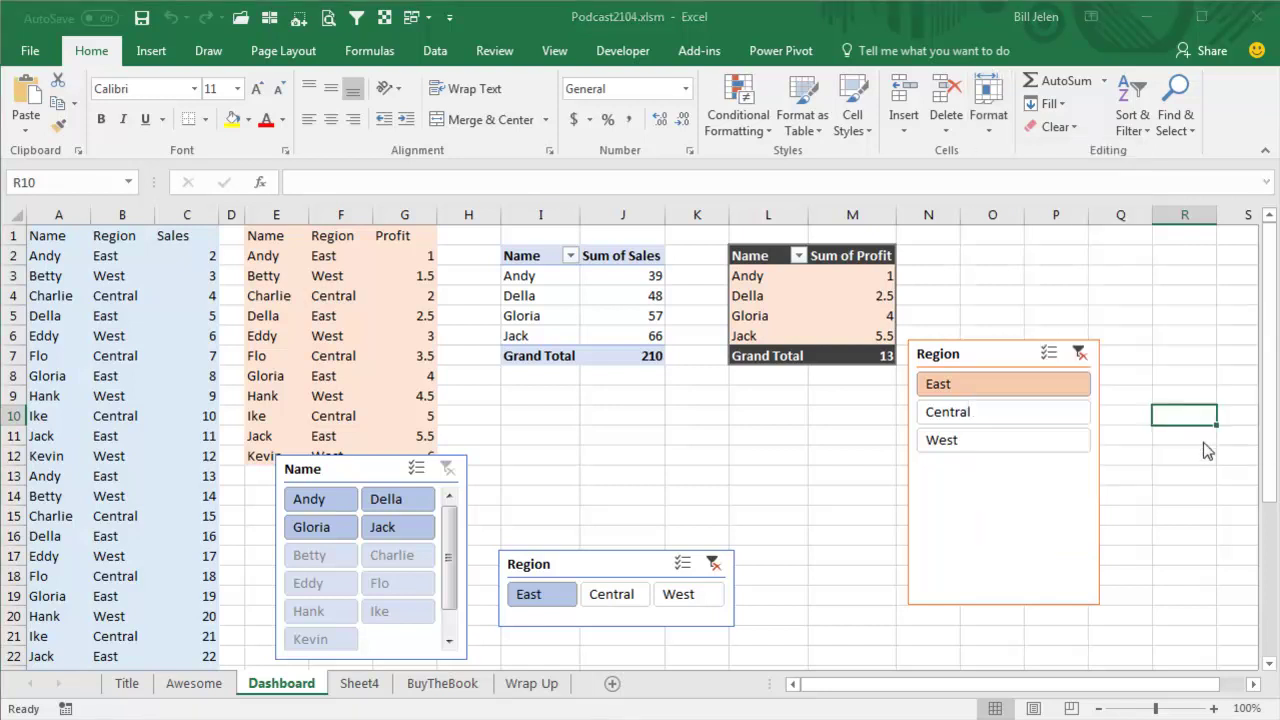
click(320, 677)
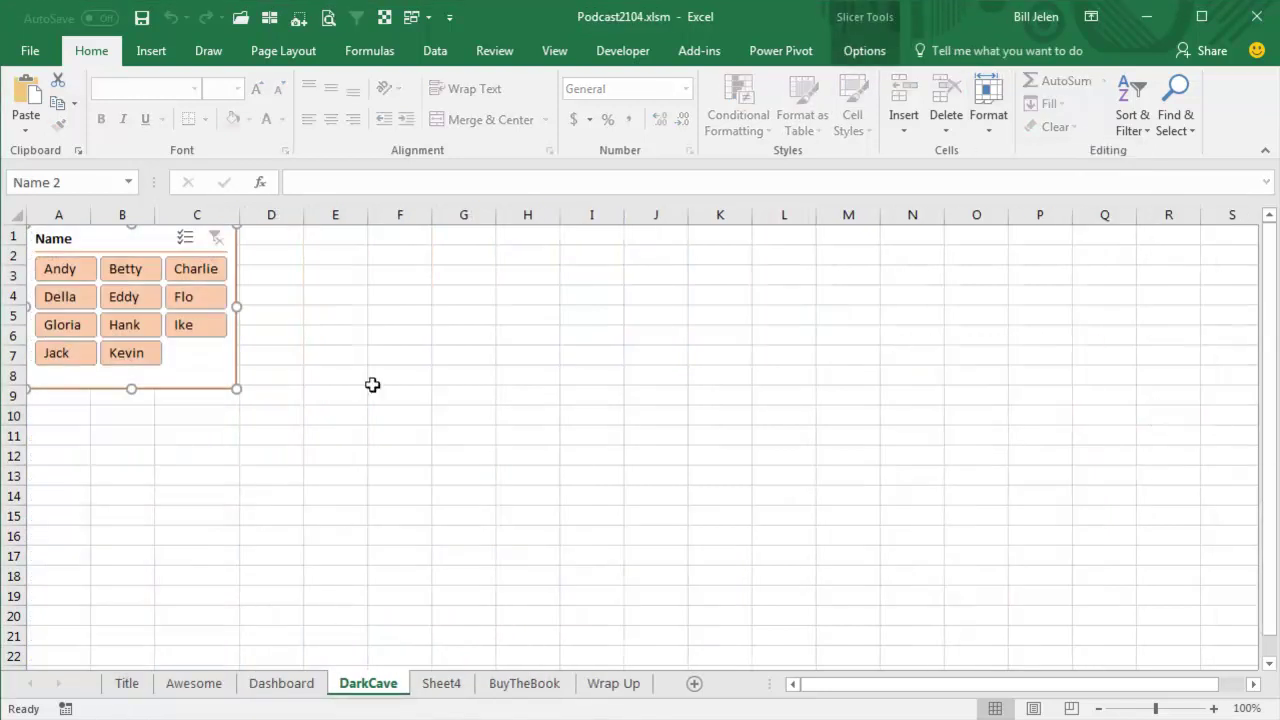
Step: Paste a copy of the profit Region slicer beside the Name slicer on DarkCave, and return to Dashboard
click(377, 280)
key(ctrl+v)
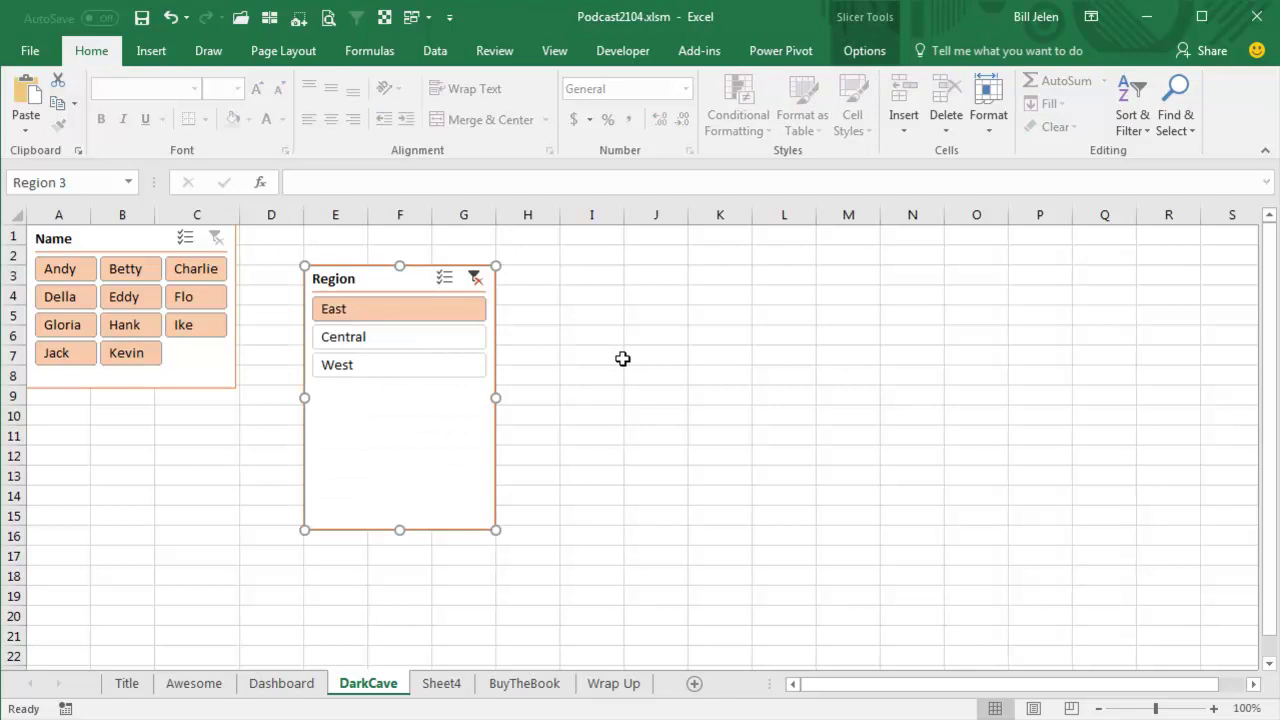
click(290, 684)
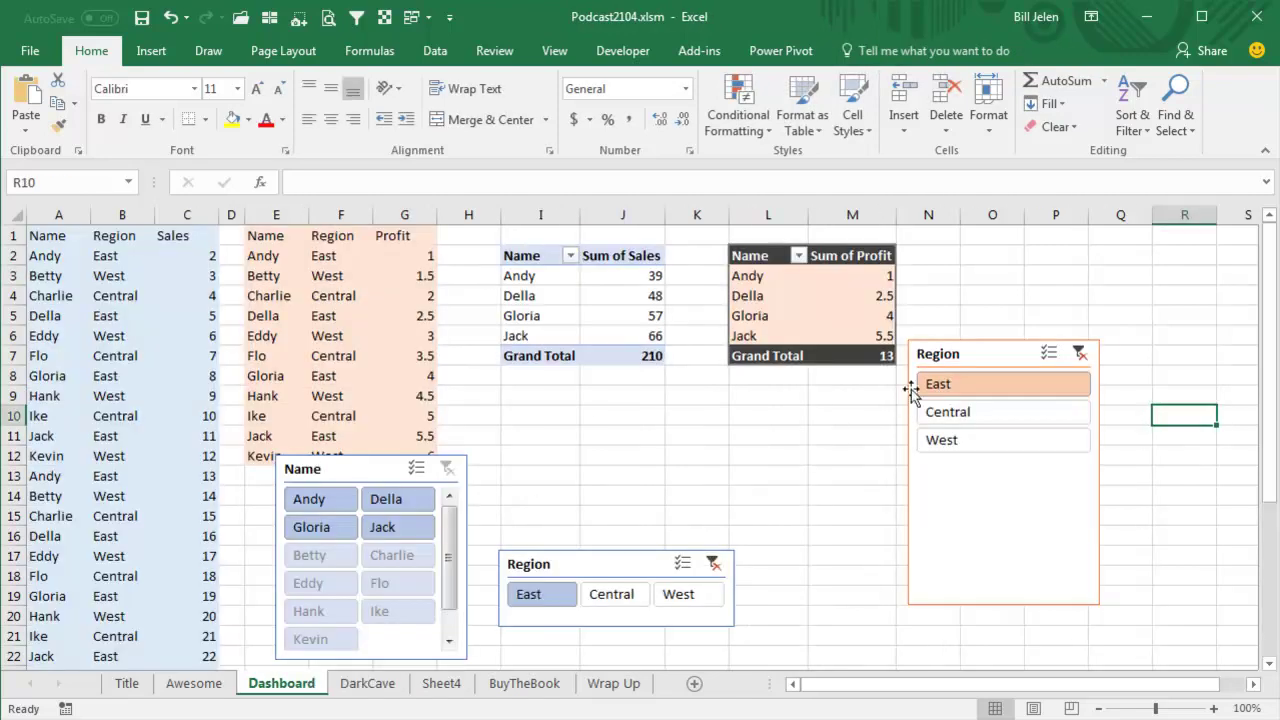
Step: Delete the profit Region slicer from the Dashboard sheet, and hide the DarkCave sheet
click(914, 387)
key(Delete)
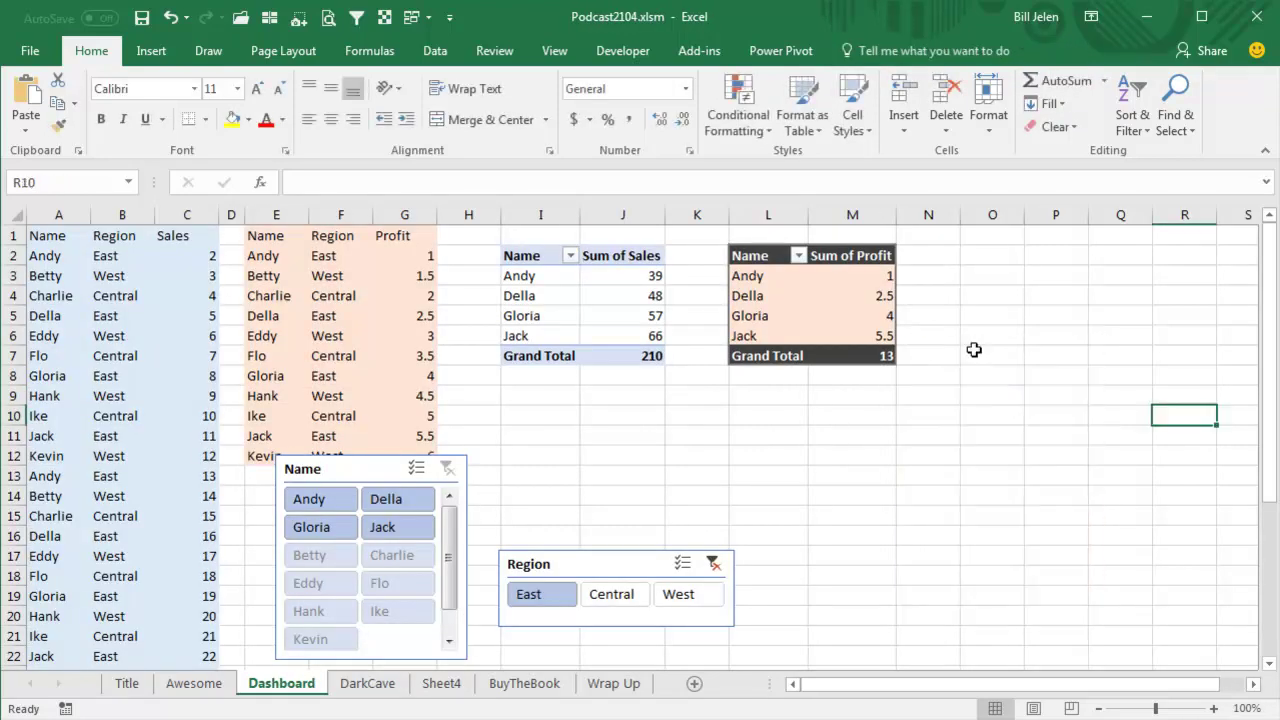
right_click(386, 688)
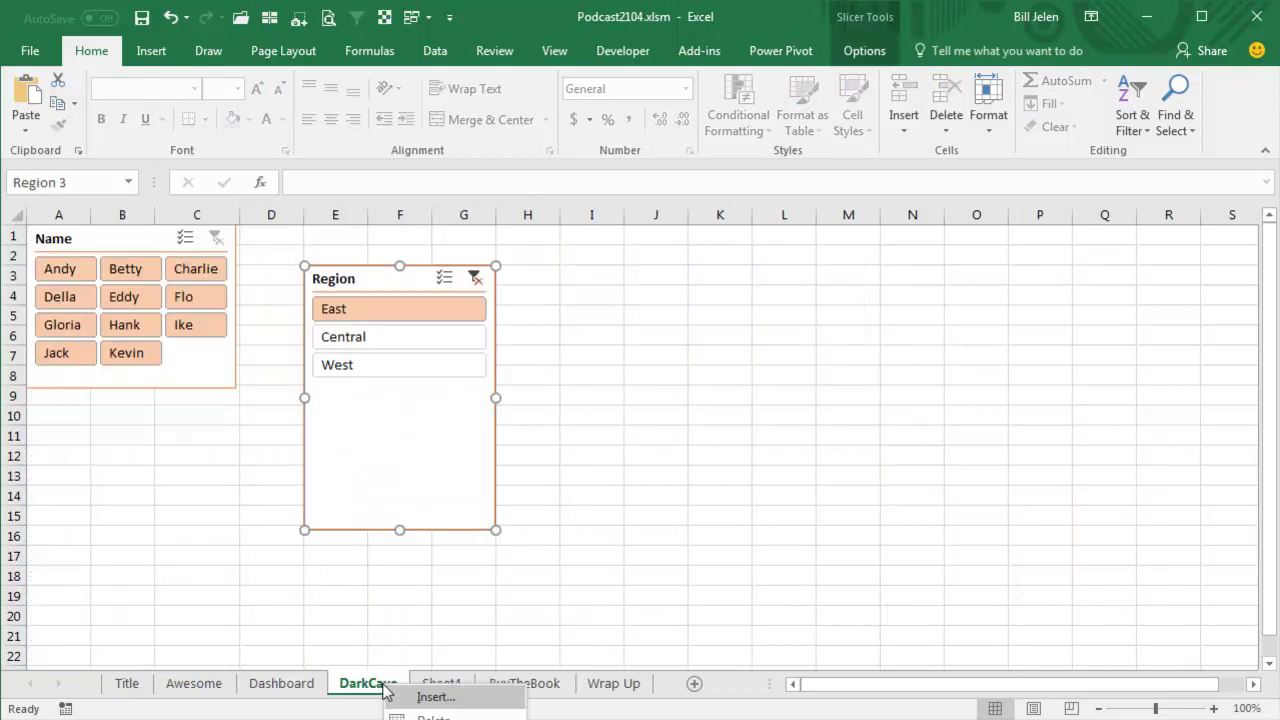
click(433, 716)
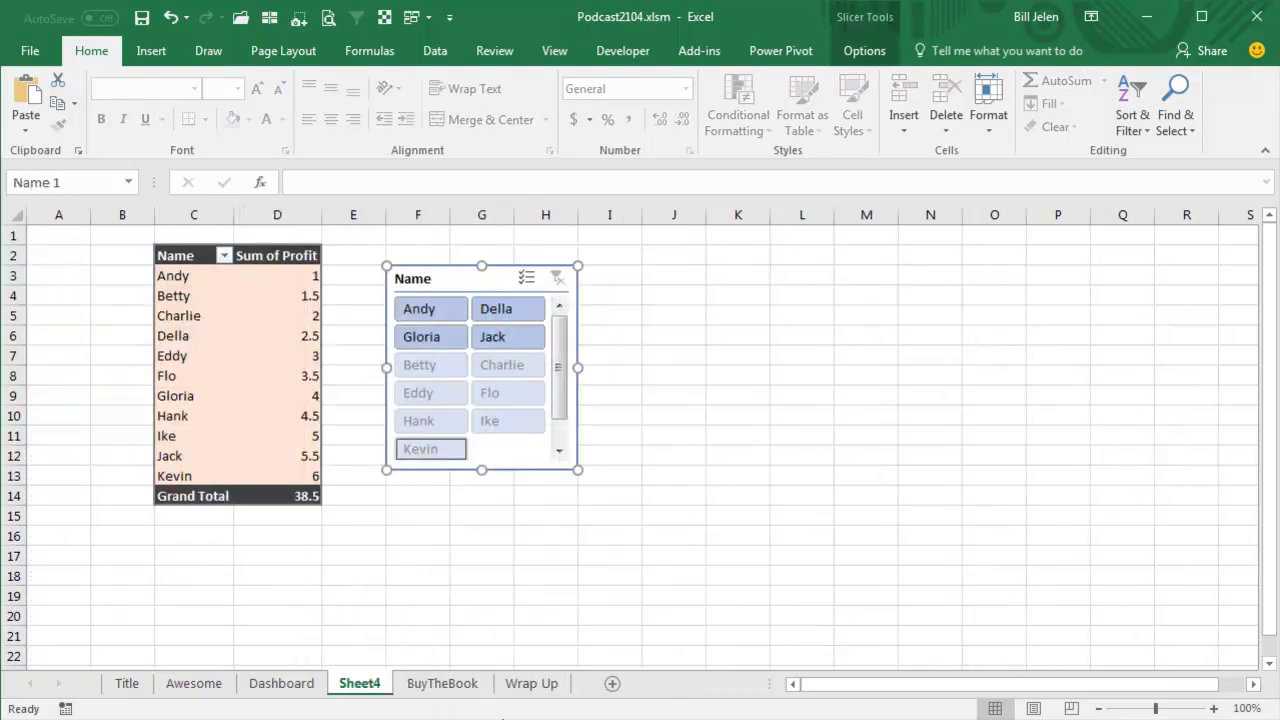
Step: Test the Dashboard slicers by filtering to the Central region and its second listed name, and clear the Name and Region filters
click(282, 683)
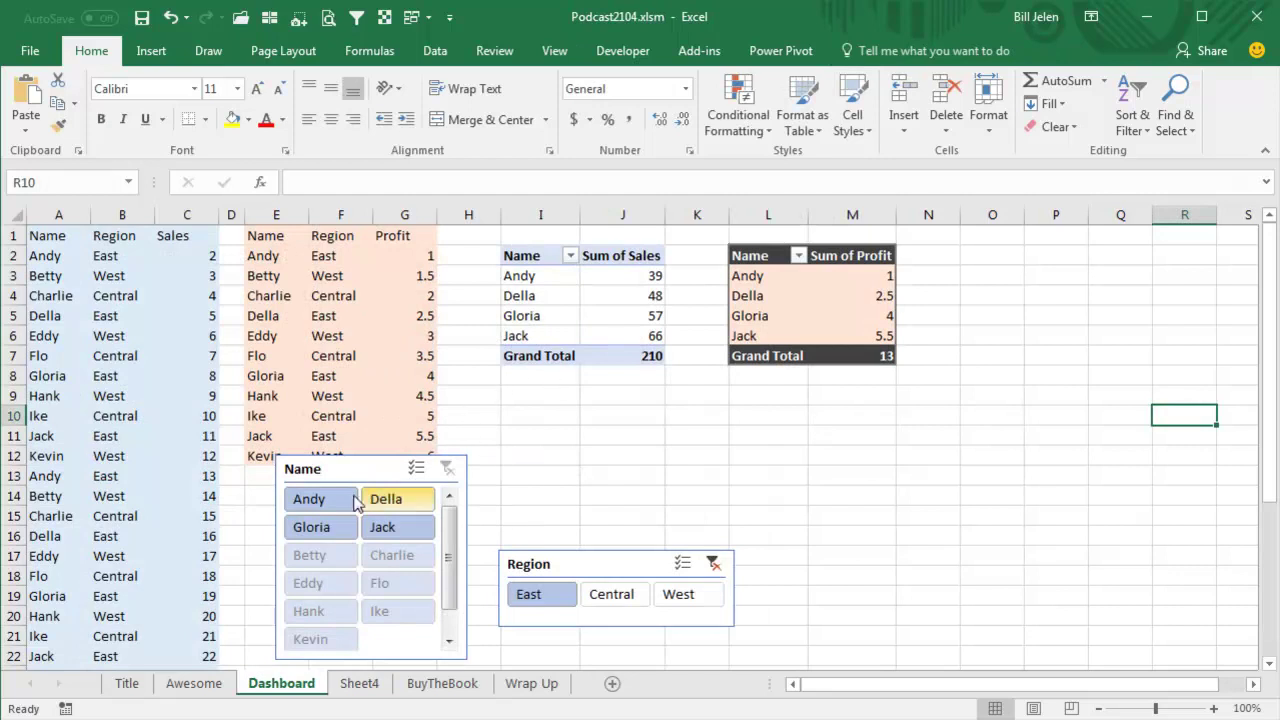
click(645, 600)
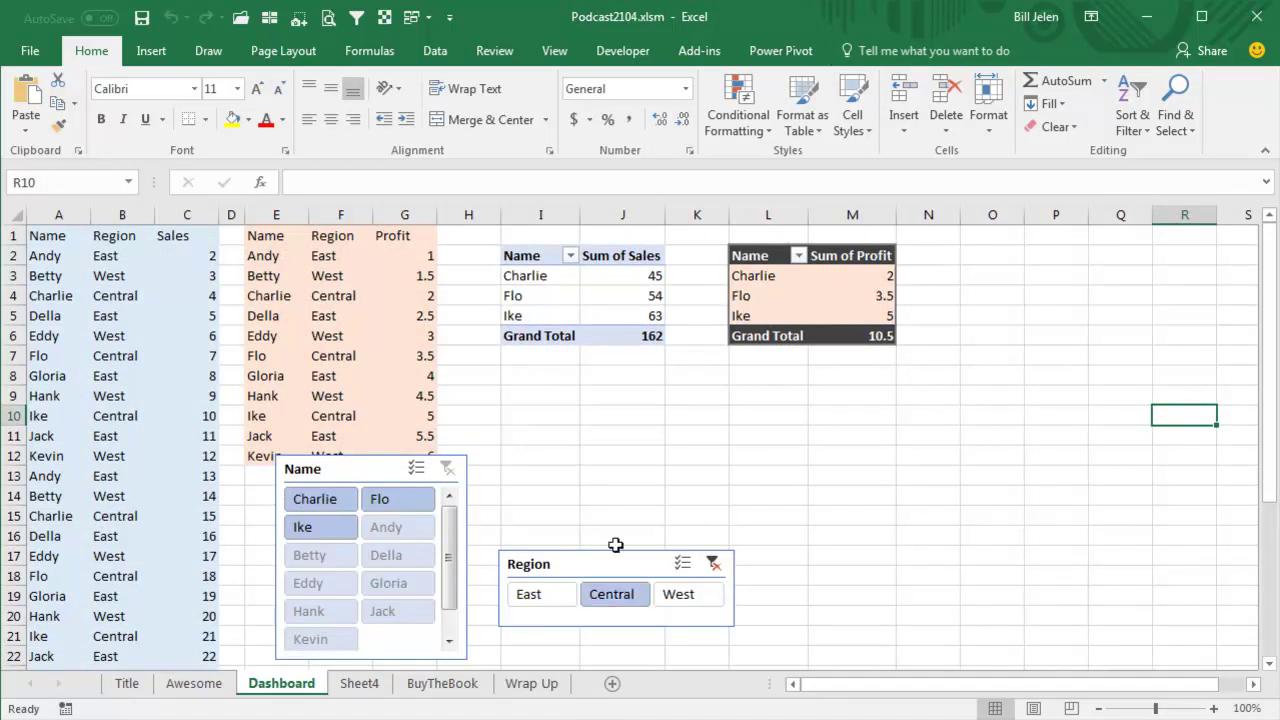
click(426, 498)
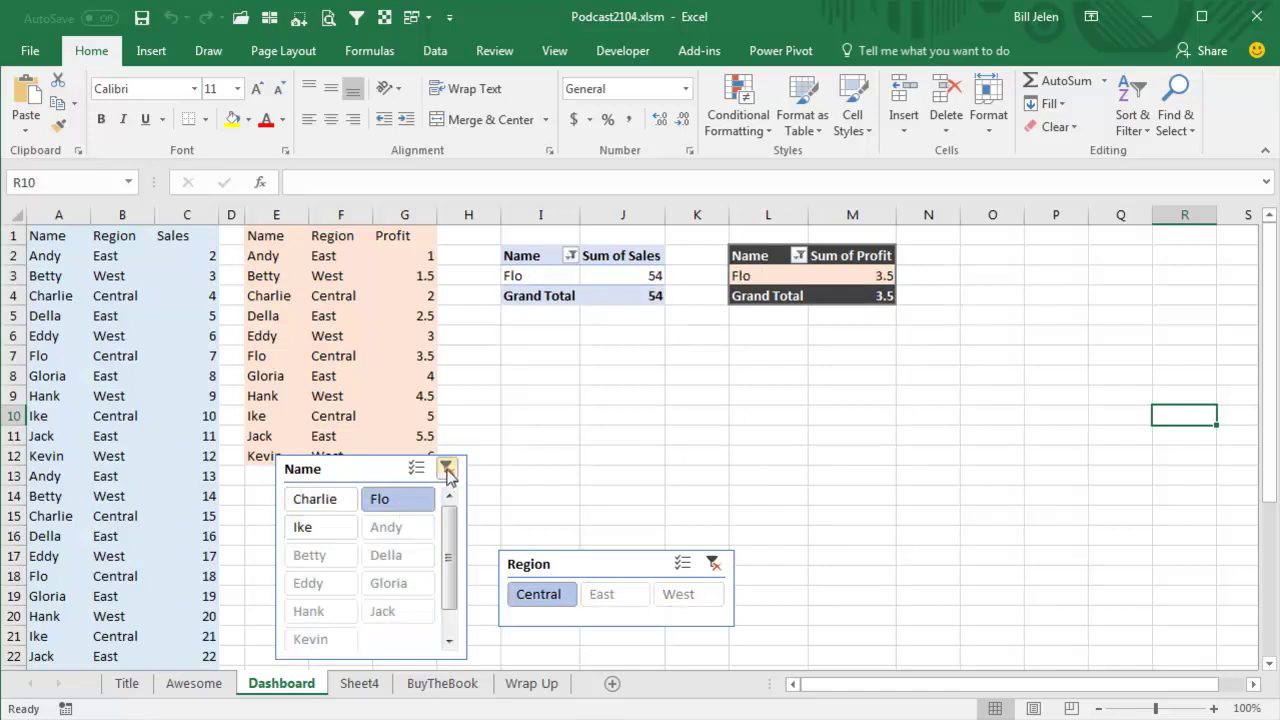
click(446, 468)
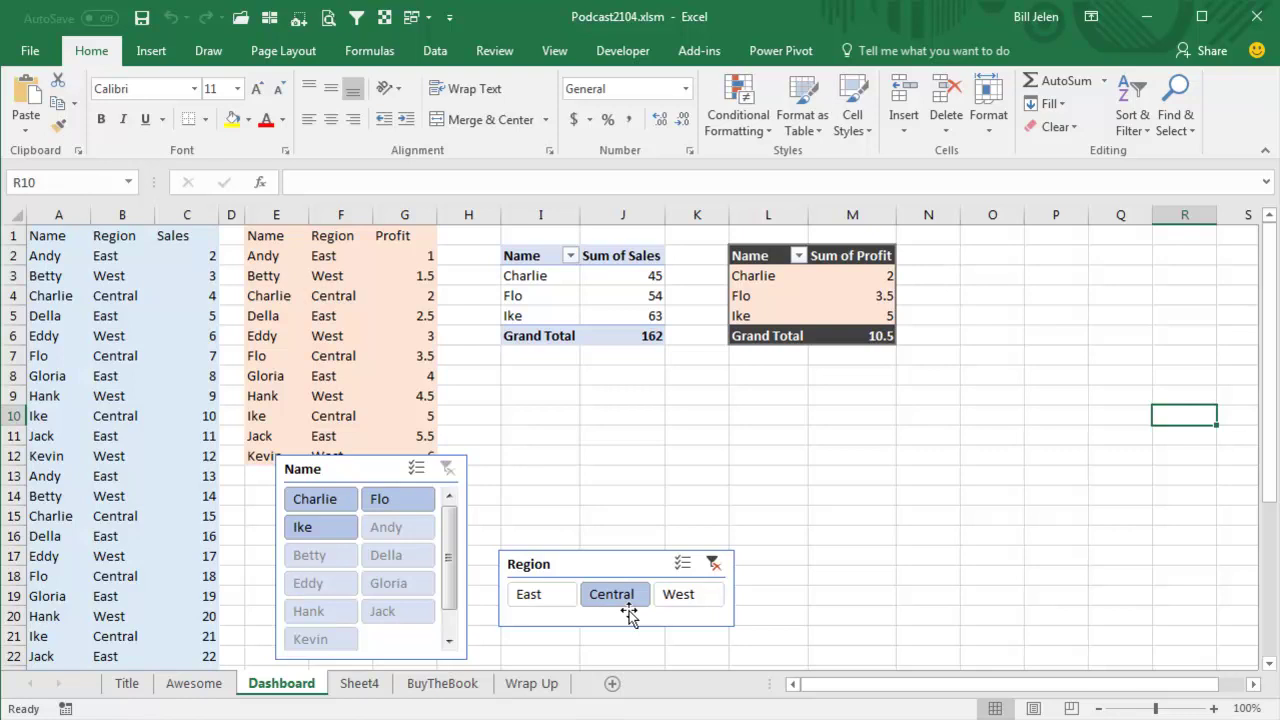
click(714, 564)
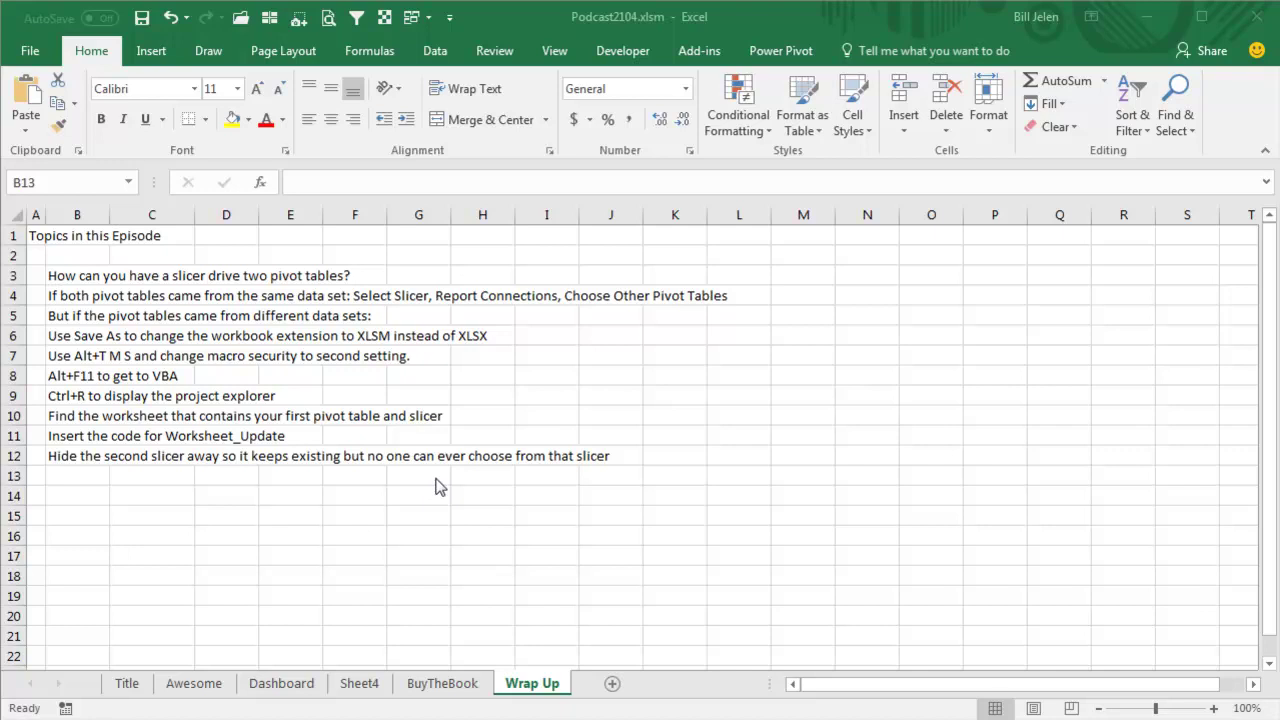
Step: Show the BuyTheBook sheet with the Excel 2016 VBA and Macros book
click(432, 683)
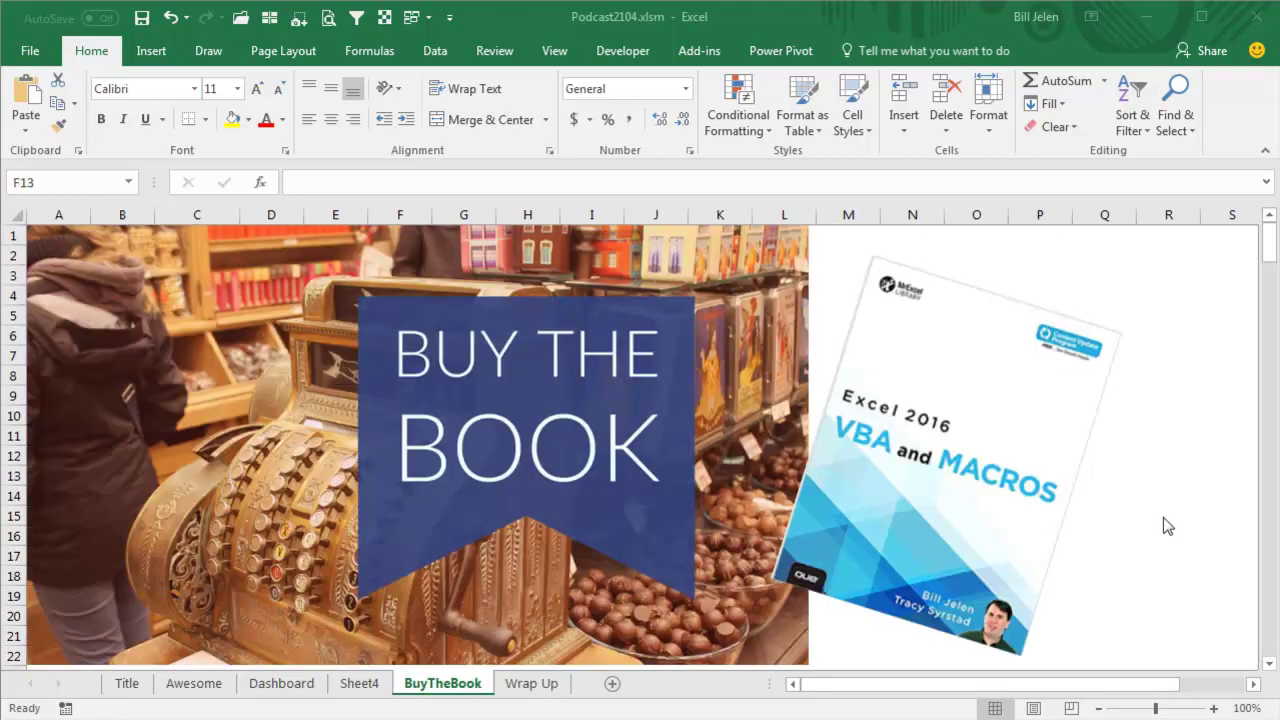